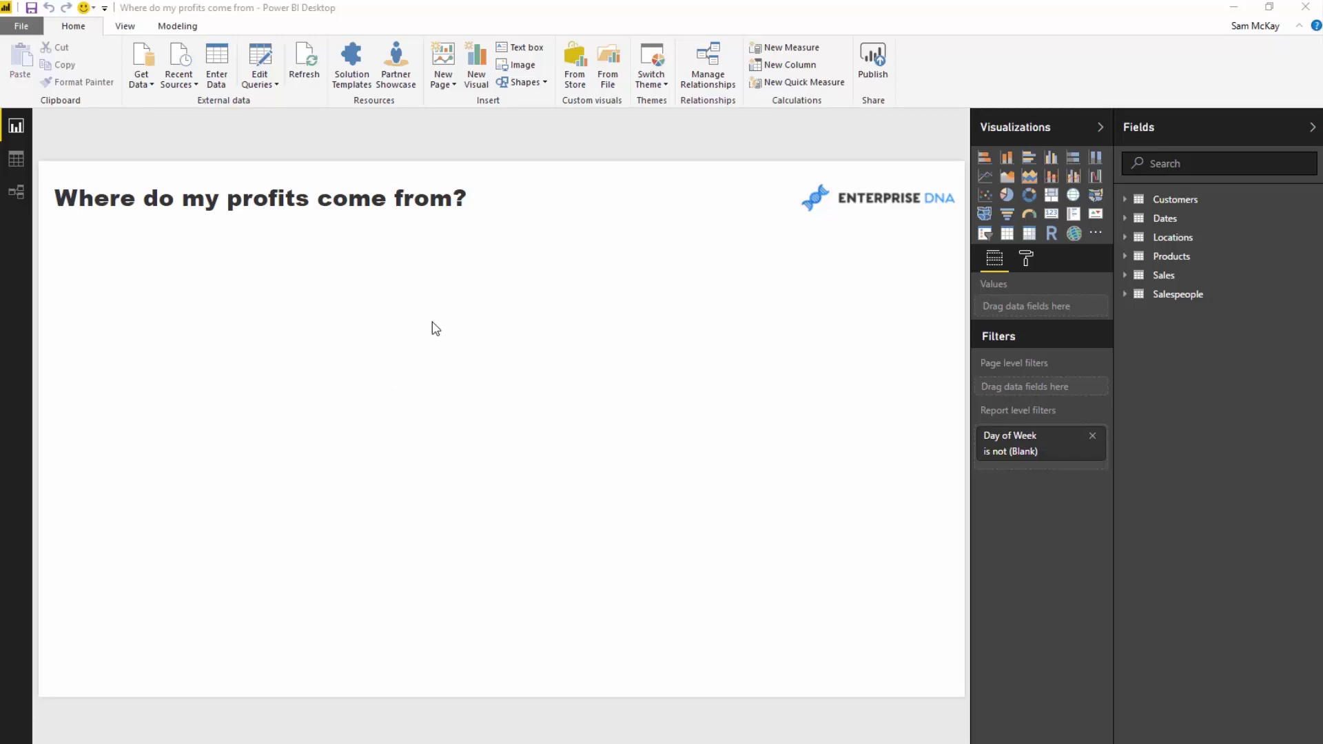
Examine the relationships between the lookup tables and Sales, and the records in the Sales table.
{"action": "left_click", "coordinate": [19, 194]}
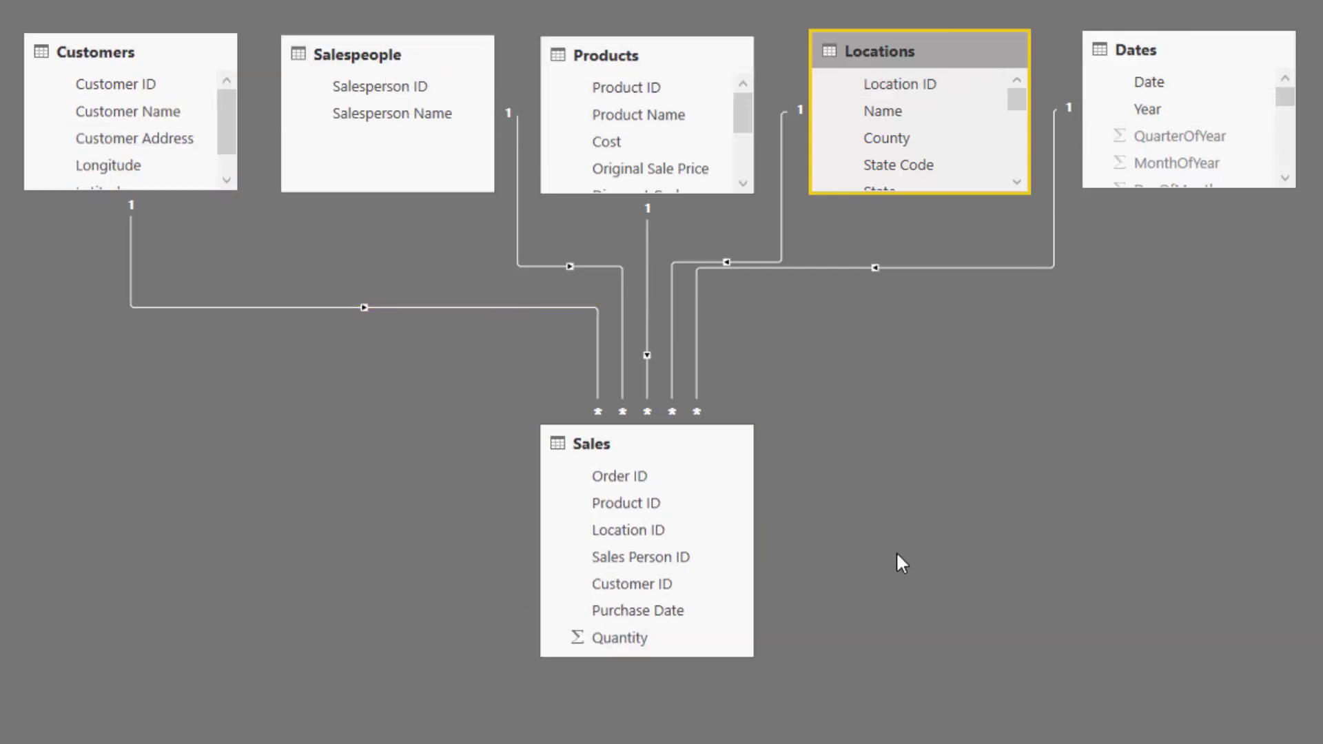
{"action": "left_click", "coordinate": [10, 145]}
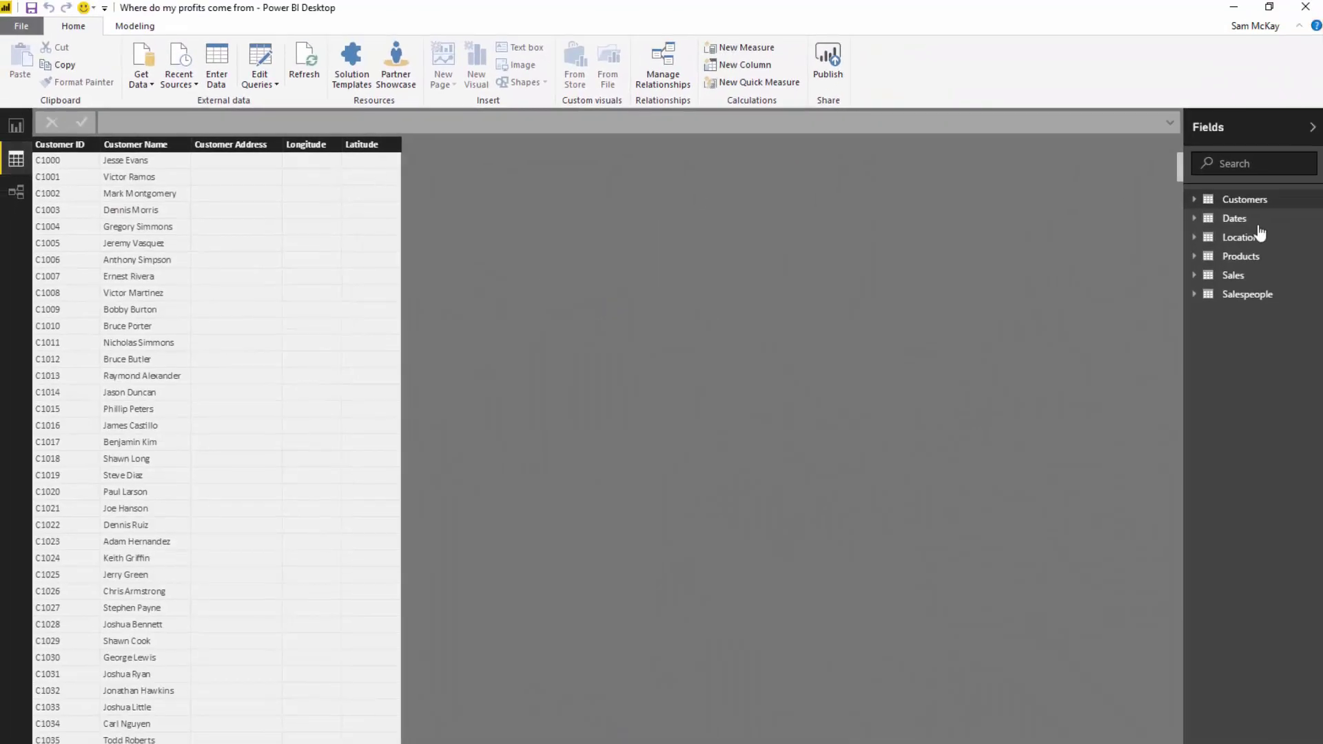
{"action": "left_click", "coordinate": [1275, 265]}
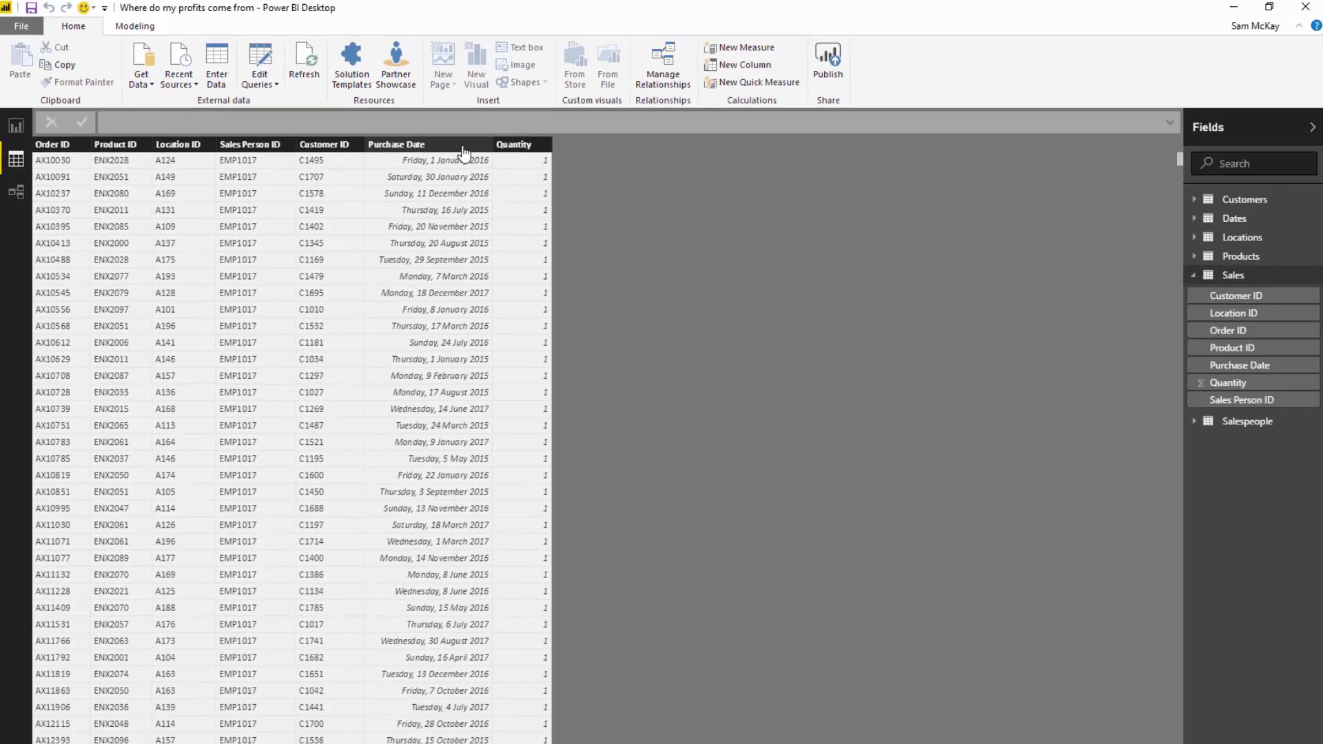
Sort the Sales table by Purchase Date ascending and format that column as *14/03/2001 (d/MM/yyyy).
{"action": "right_click", "coordinate": [1108, 17]}
{"action": "left_click", "coordinate": [512, 158]}
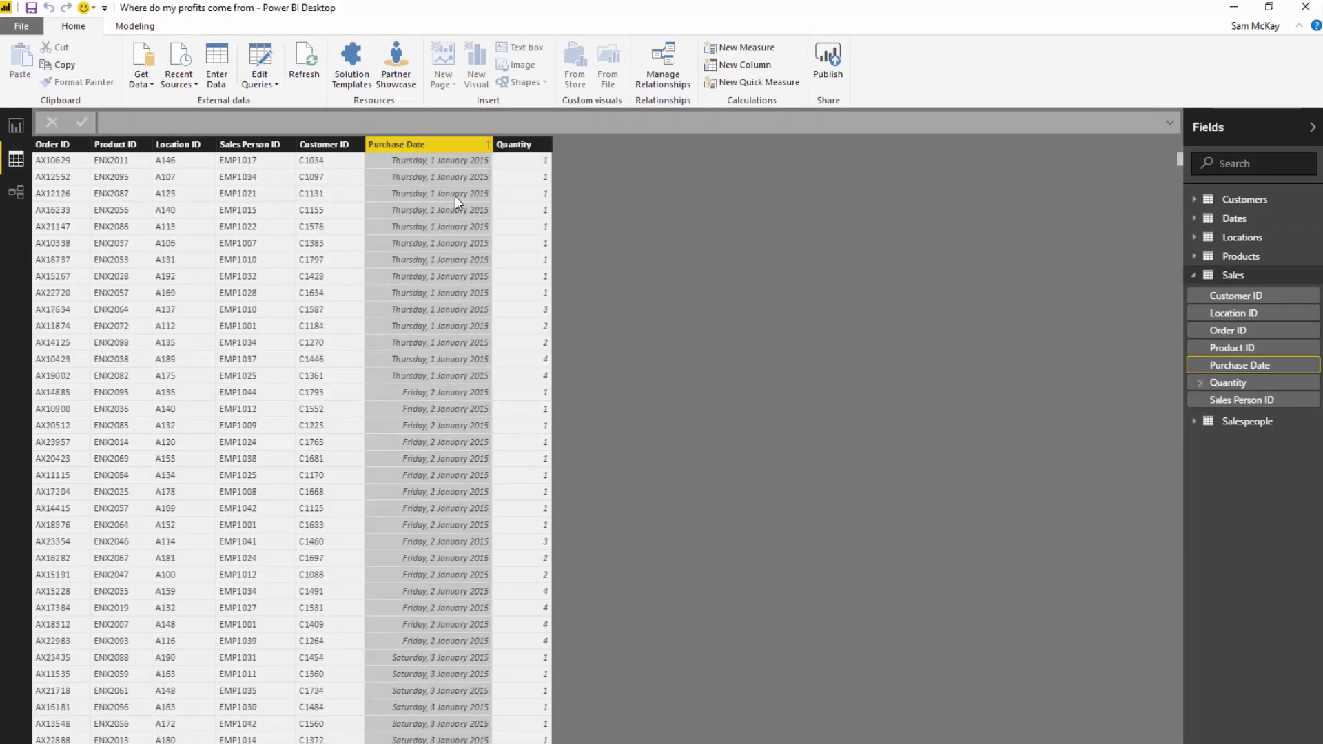
{"action": "left_click", "coordinate": [135, 26]}
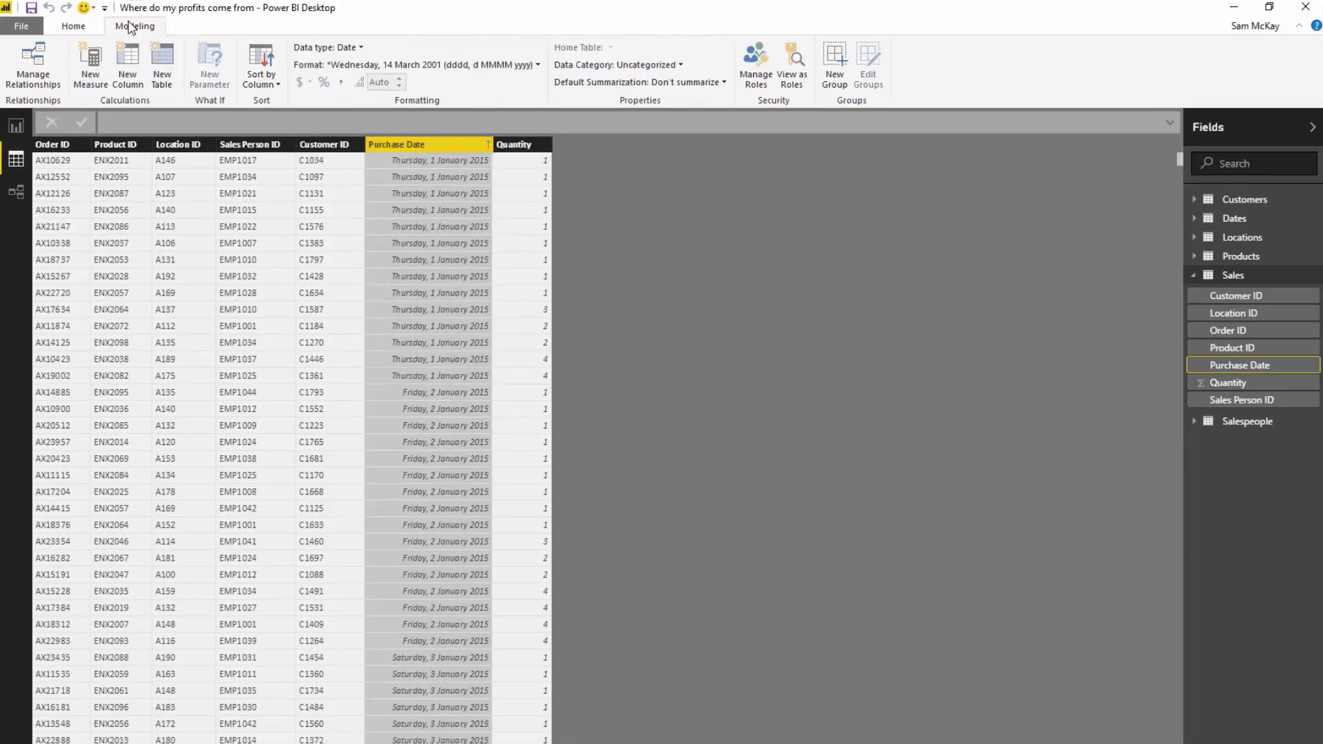
{"action": "left_click", "coordinate": [397, 64]}
{"action": "mouse_move", "coordinate": [414, 117]}
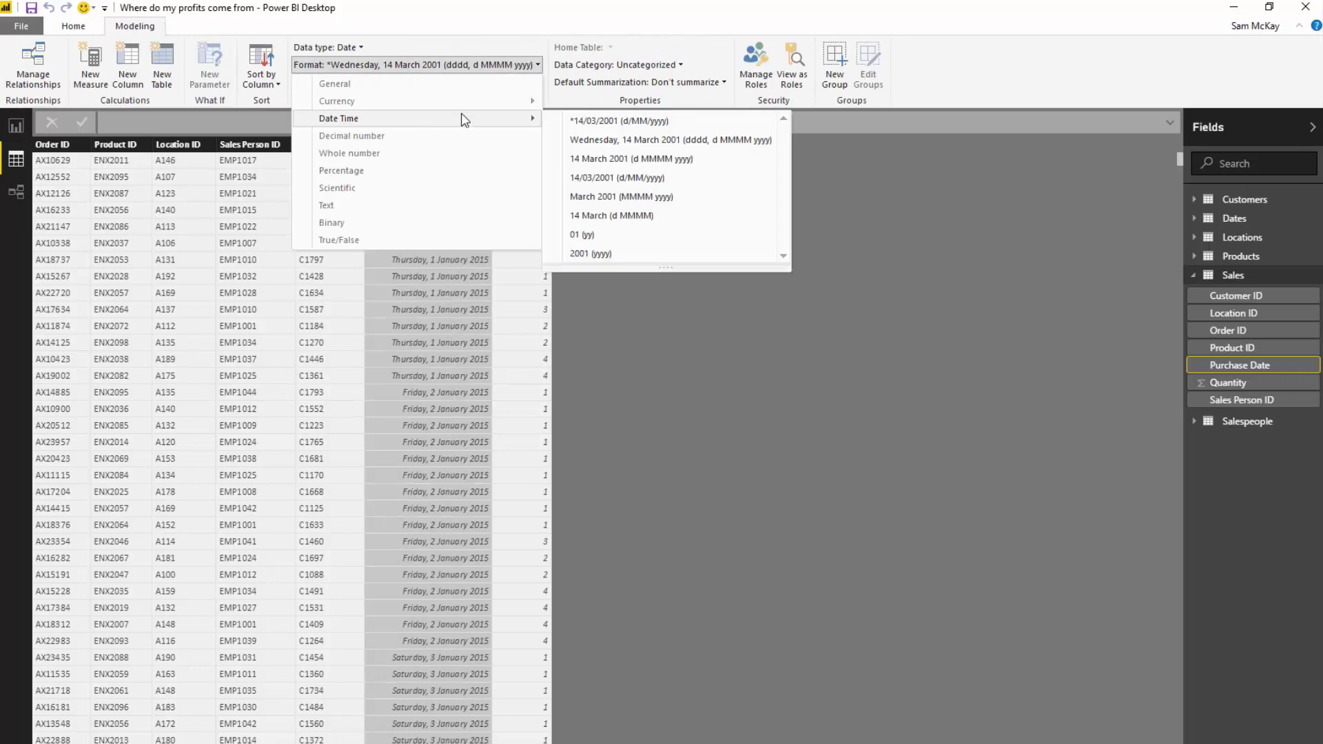
{"action": "left_click", "coordinate": [581, 126]}
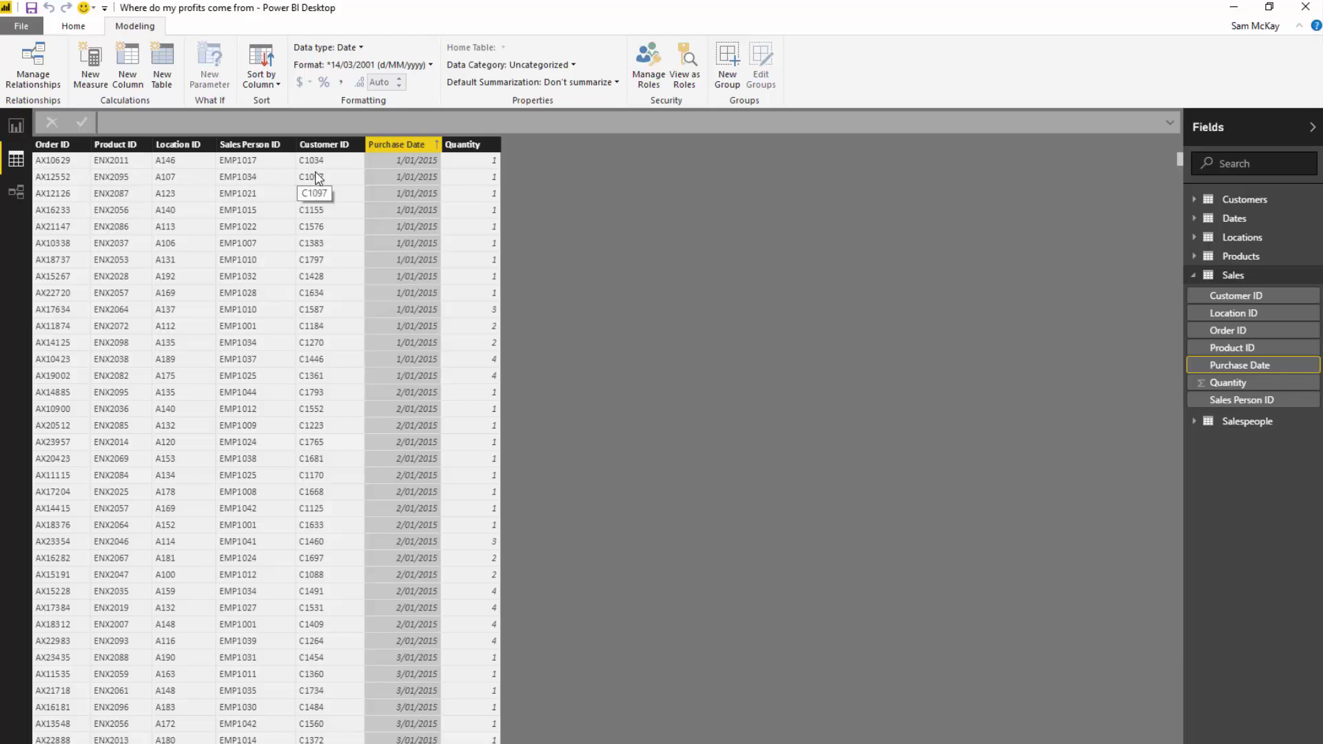
Examine the cost and price columns in the Products table's data.
{"action": "left_click", "coordinate": [1233, 275]}
{"action": "left_click", "coordinate": [1230, 256]}
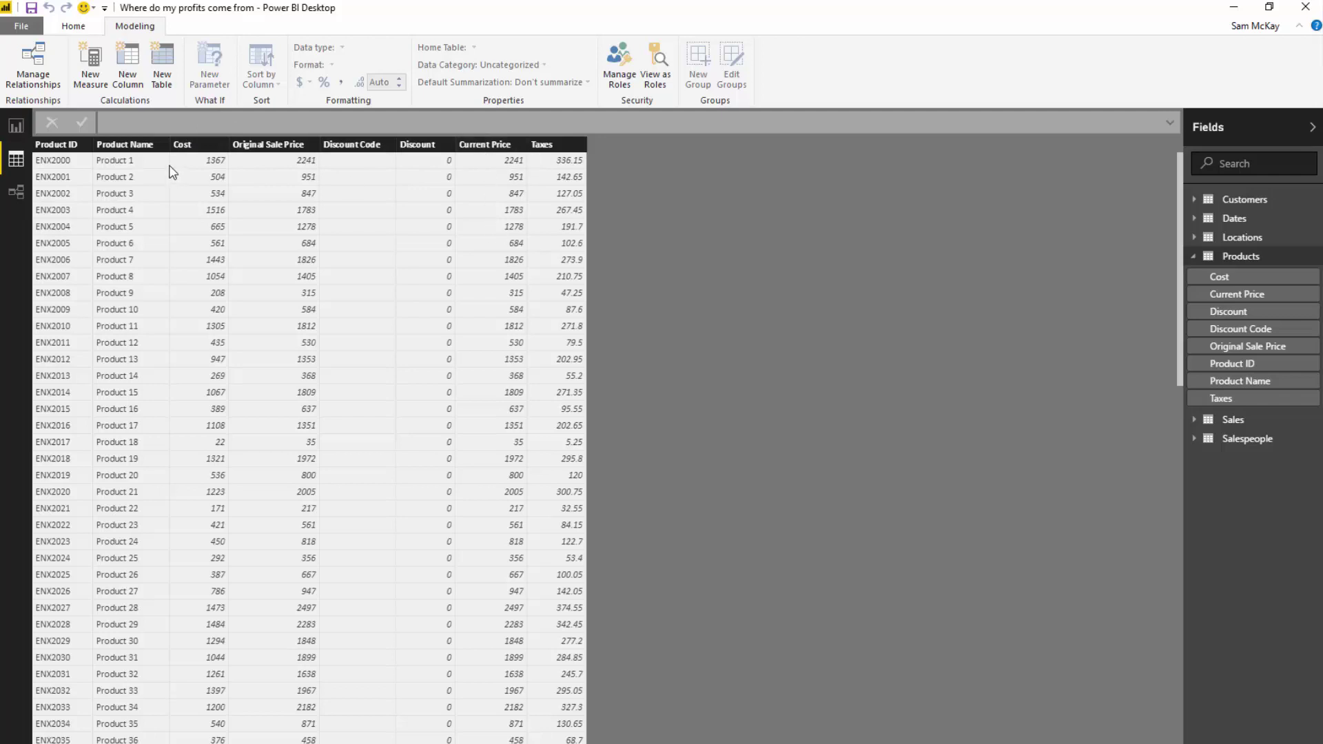
{"action": "left_click", "coordinate": [1196, 257]}
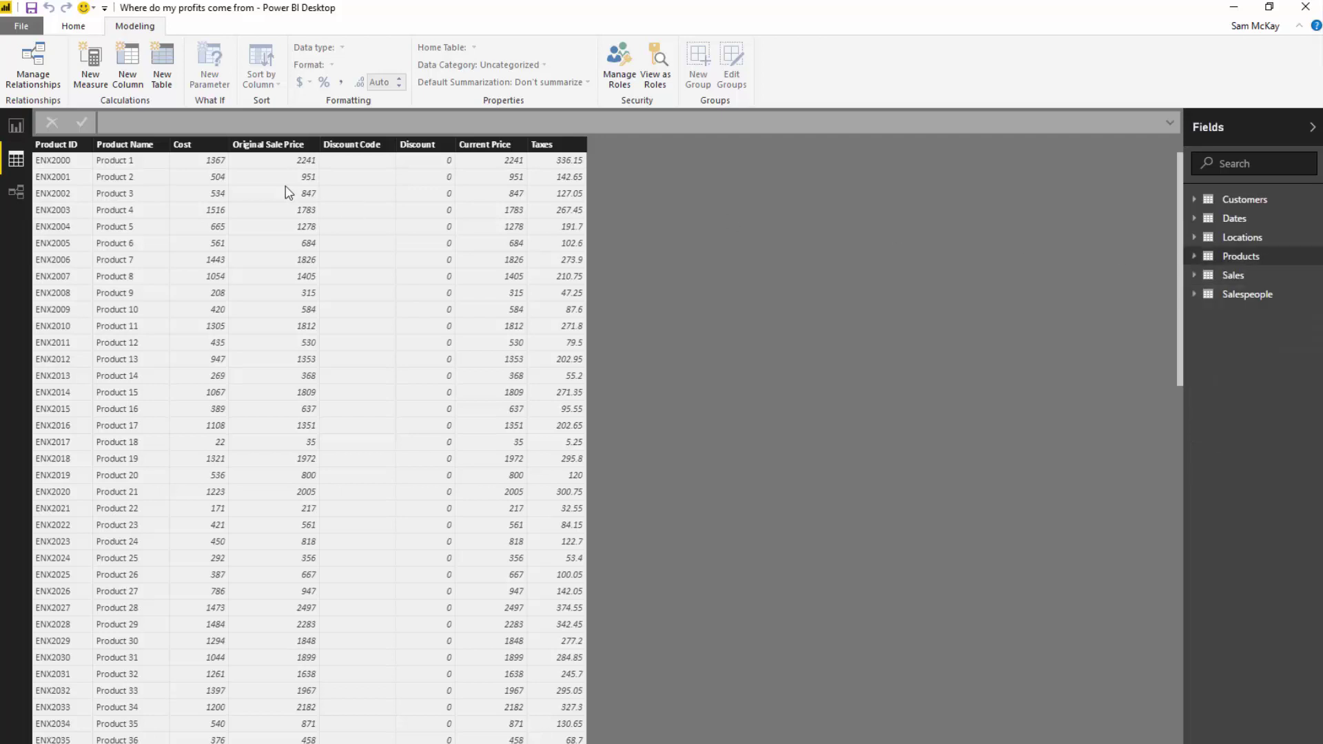
From the report view, enter a new one-column table containing the value 1 and load it as Key Measures.
{"action": "left_click", "coordinate": [16, 126]}
{"action": "left_click", "coordinate": [1138, 295]}
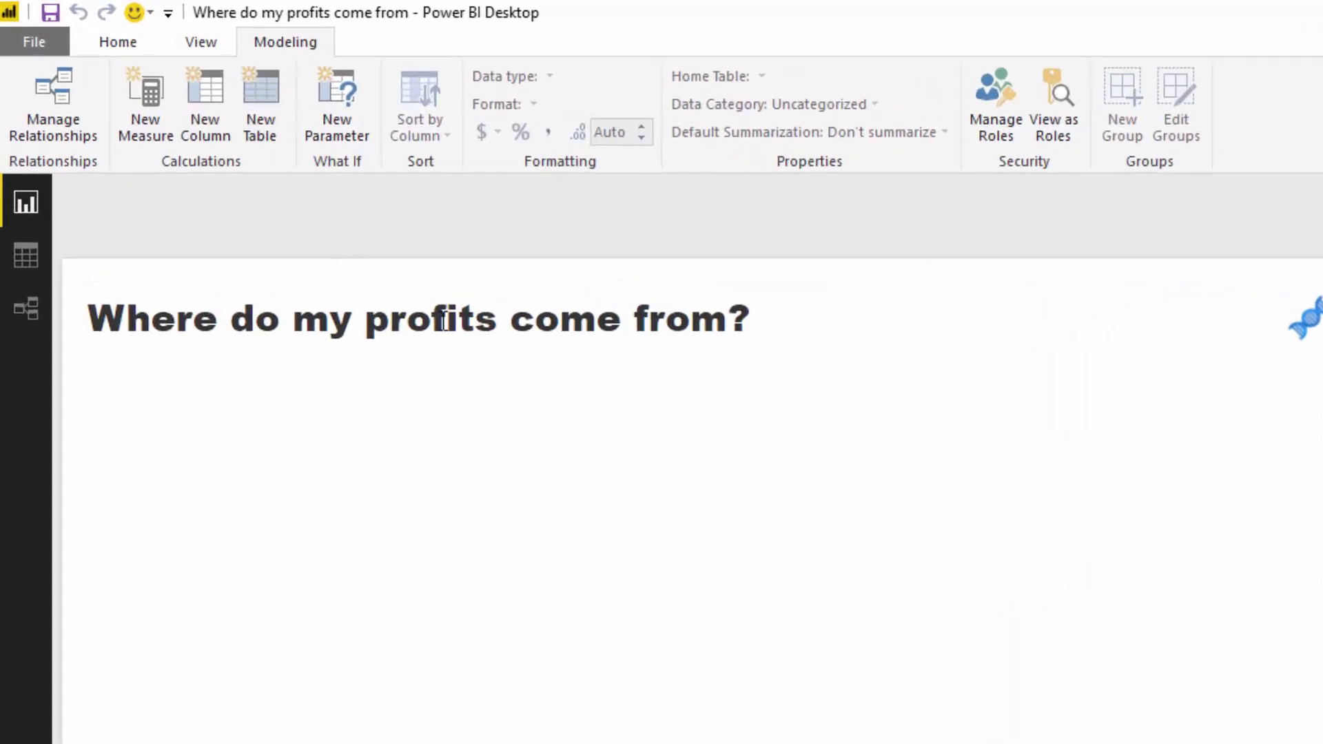
{"action": "left_click", "coordinate": [114, 42]}
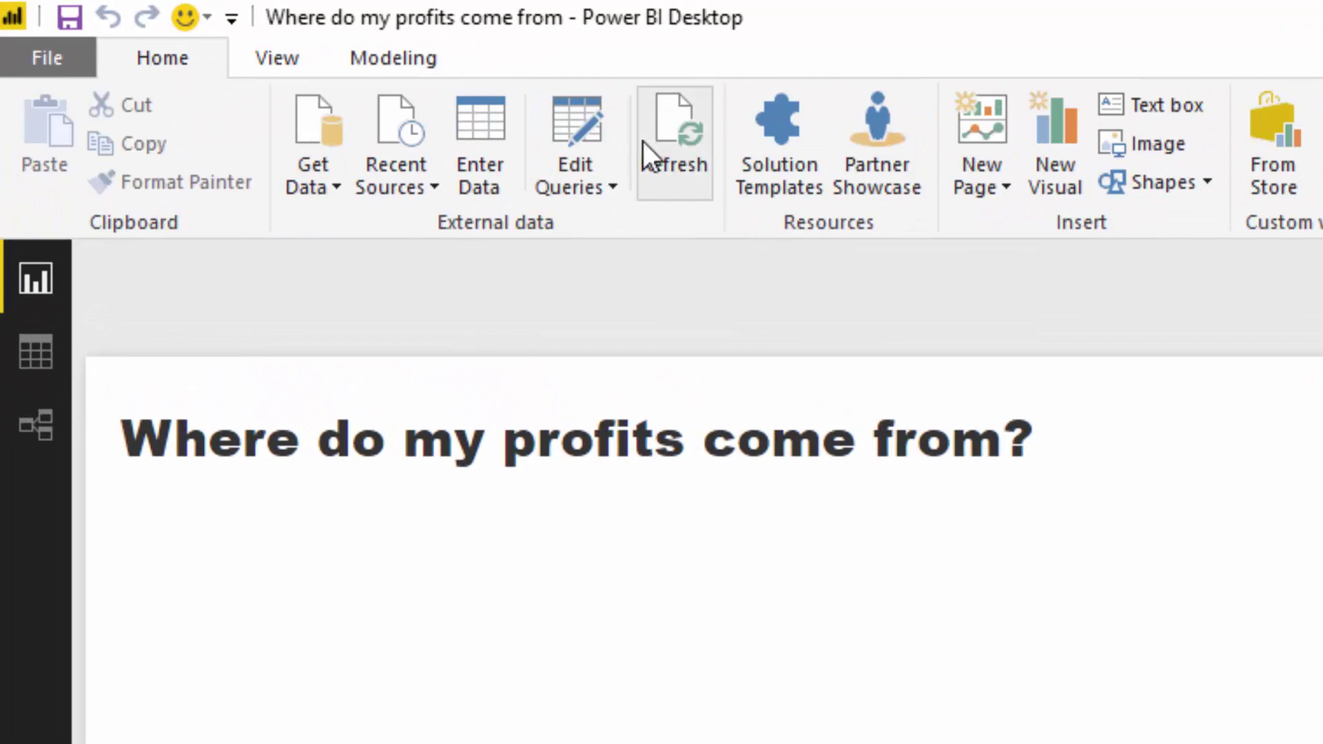
{"action": "left_click", "coordinate": [490, 141]}
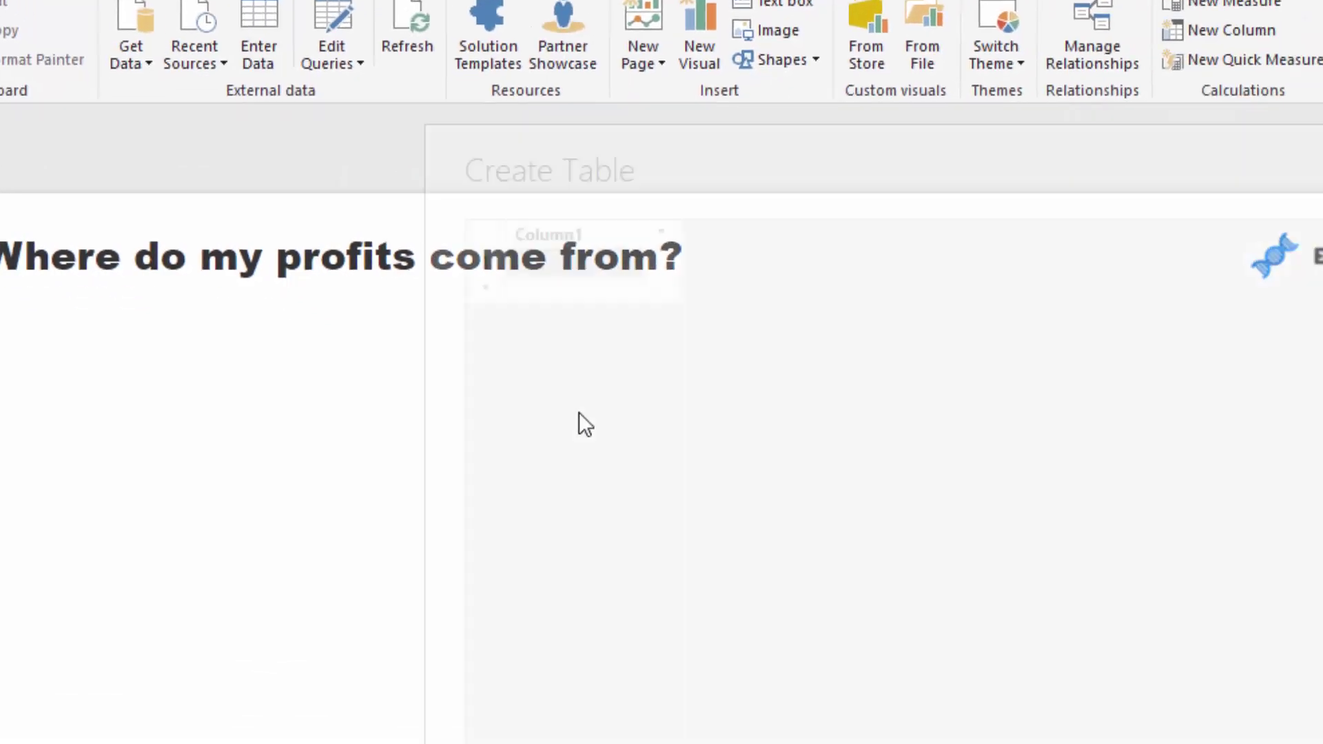
{"action": "type", "text": "1"}
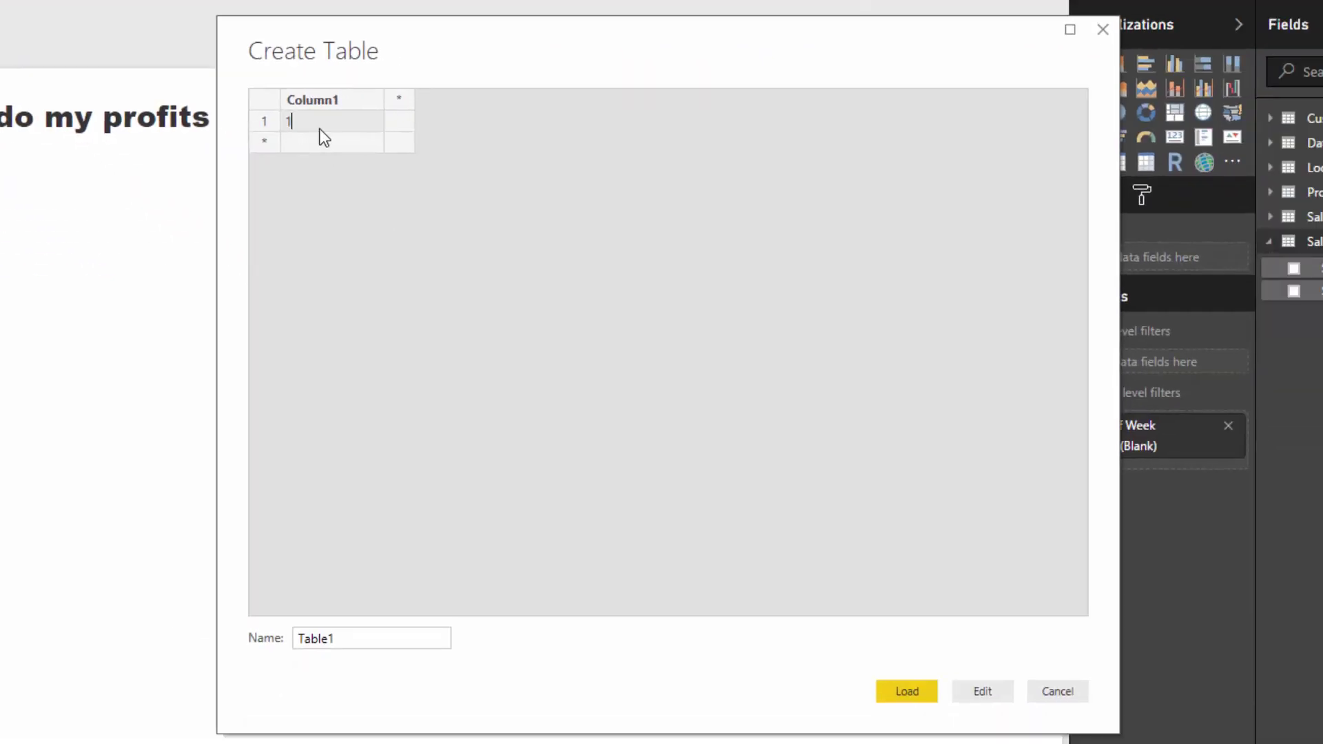
{"action": "double_click", "coordinate": [353, 636]}
{"action": "type", "text": "Key M"}
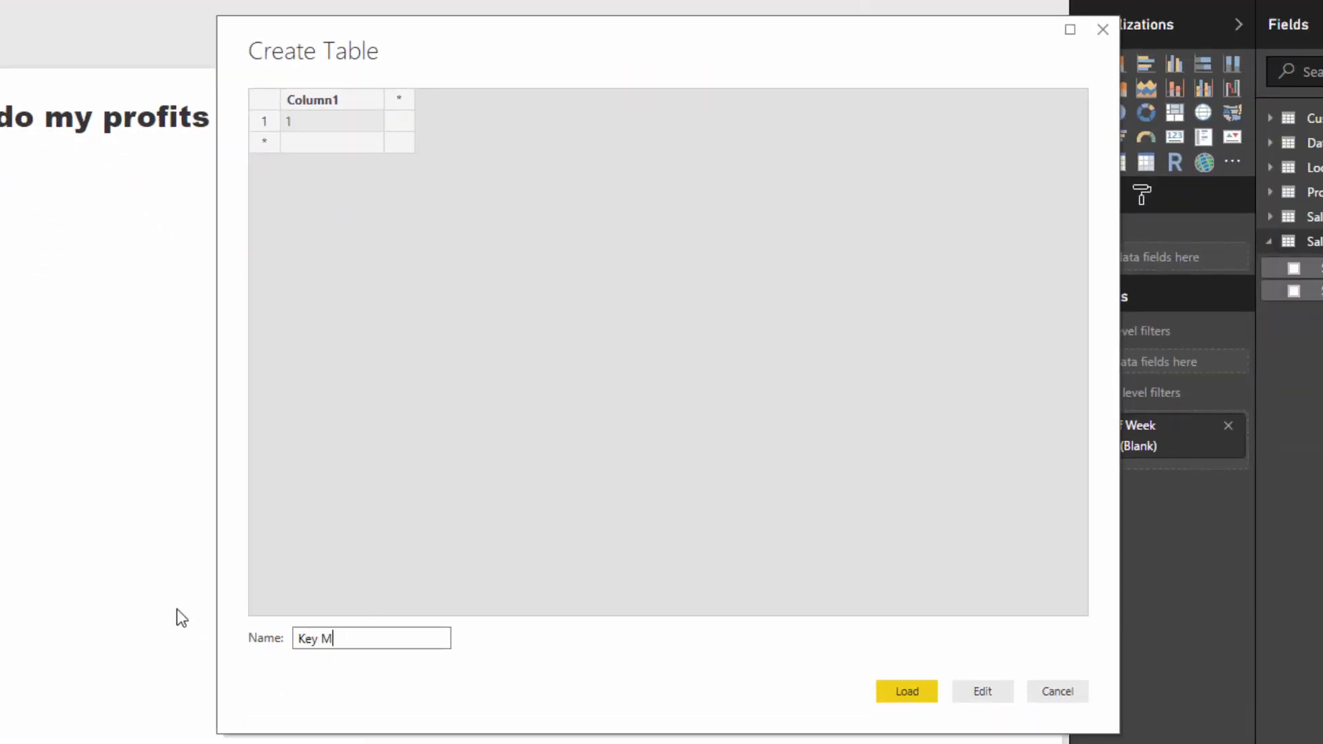
{"action": "type", "text": "easures"}
{"action": "key", "text": "Return"}
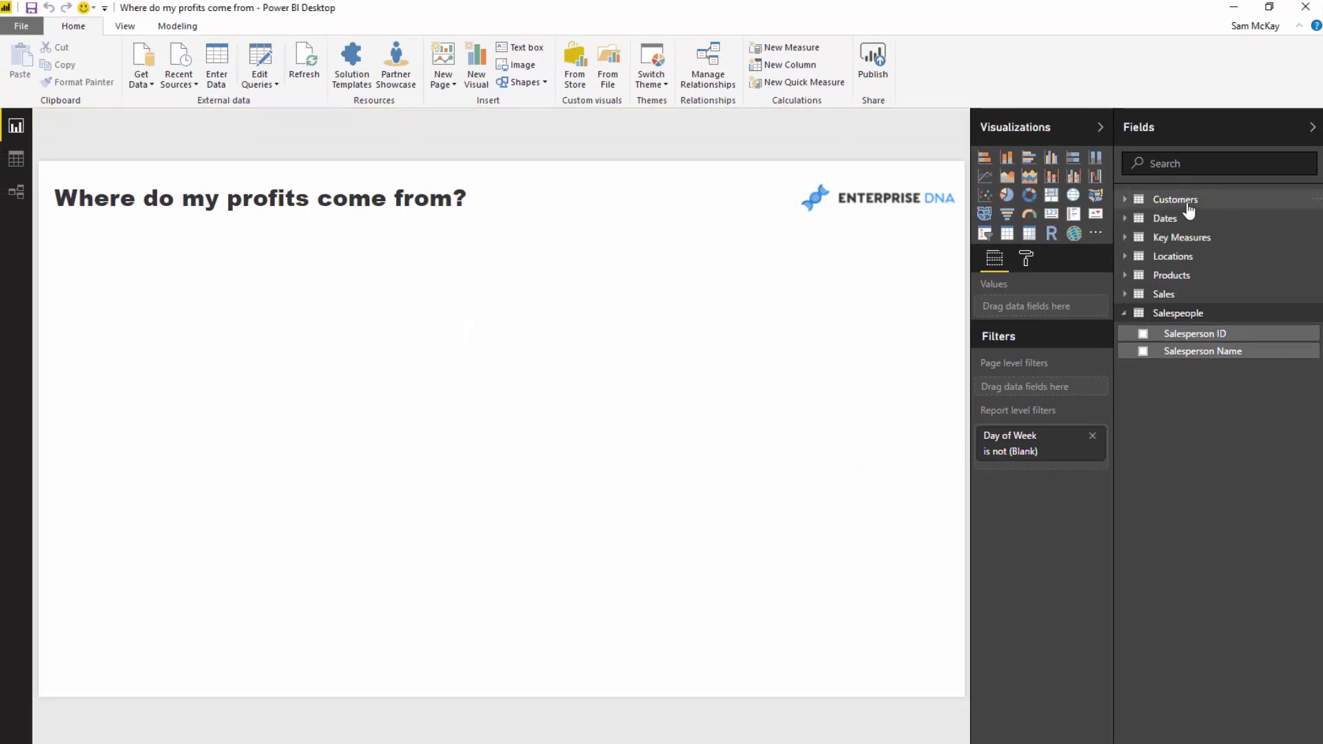
Start a new measure named Total Sales in the Key Measures table, using SUMX over the Sales table.
{"action": "left_click", "coordinate": [1182, 238]}
{"action": "left_click", "coordinate": [1183, 258]}
{"action": "left_click", "coordinate": [785, 47]}
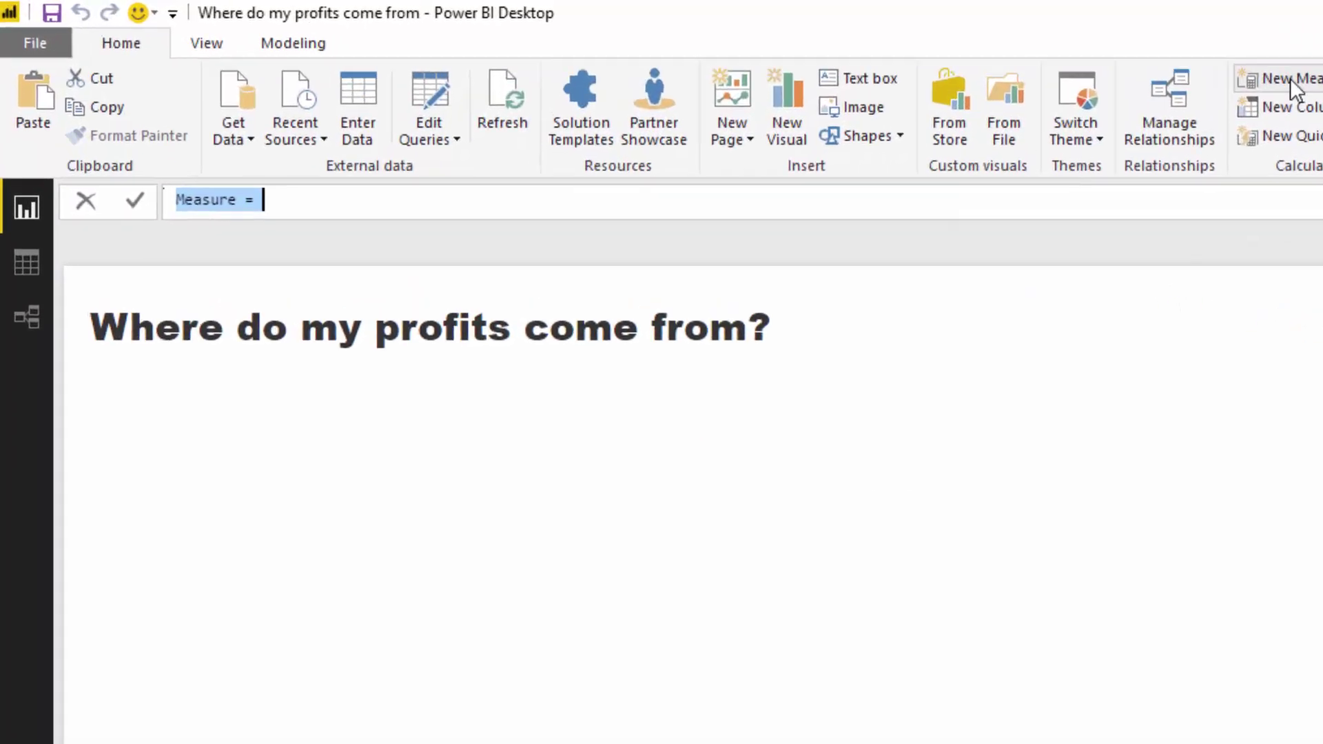
{"action": "type", "text": "Tot"}
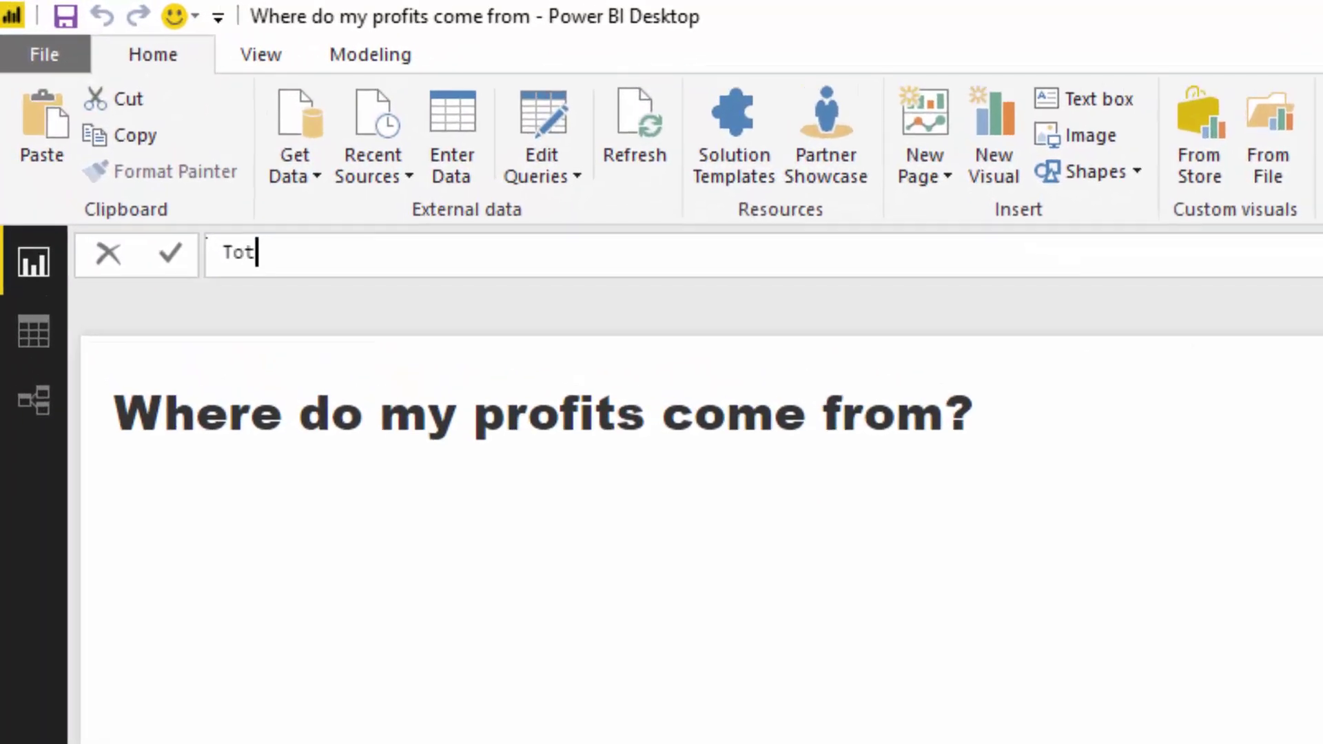
{"action": "type", "text": "al Sales ="}
{"action": "key", "text": "shift+Return"}
{"action": "type", "text": "SUMX( "}
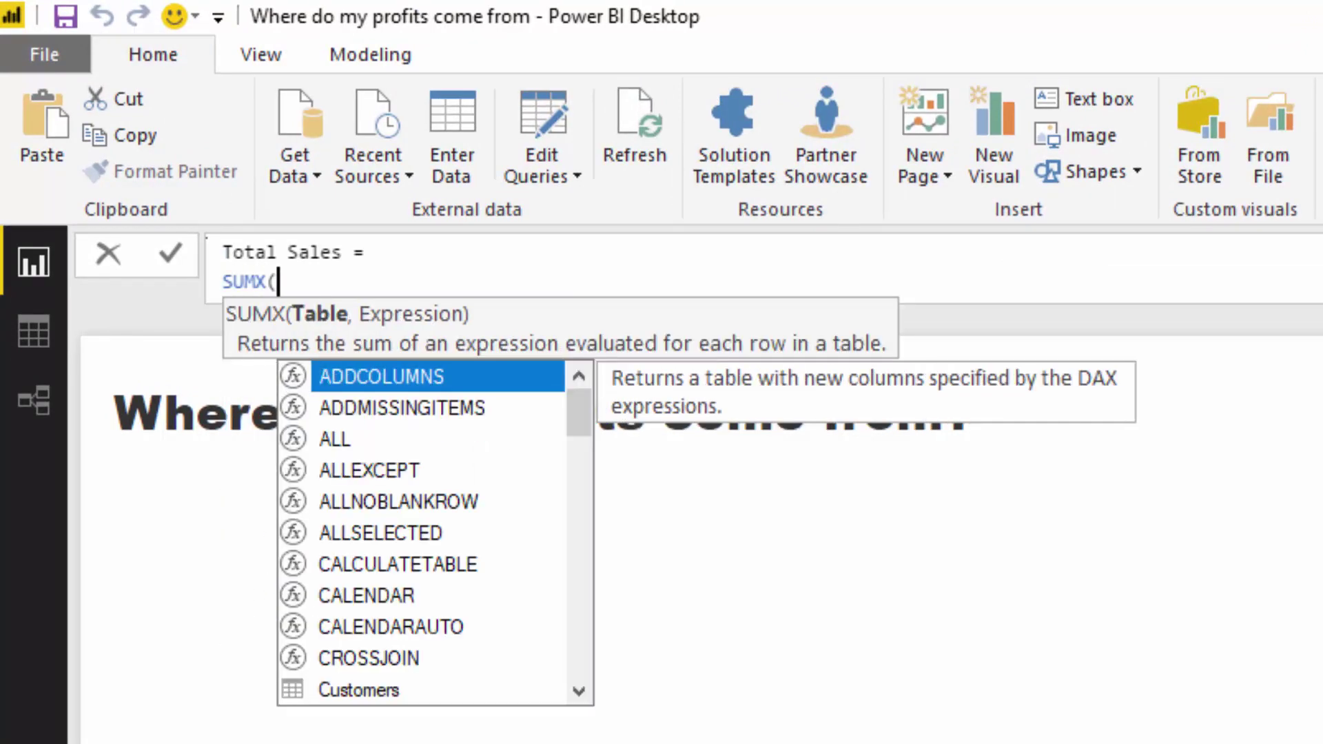
{"action": "type", "text": "Sal"}
{"action": "key", "text": "Tab"}
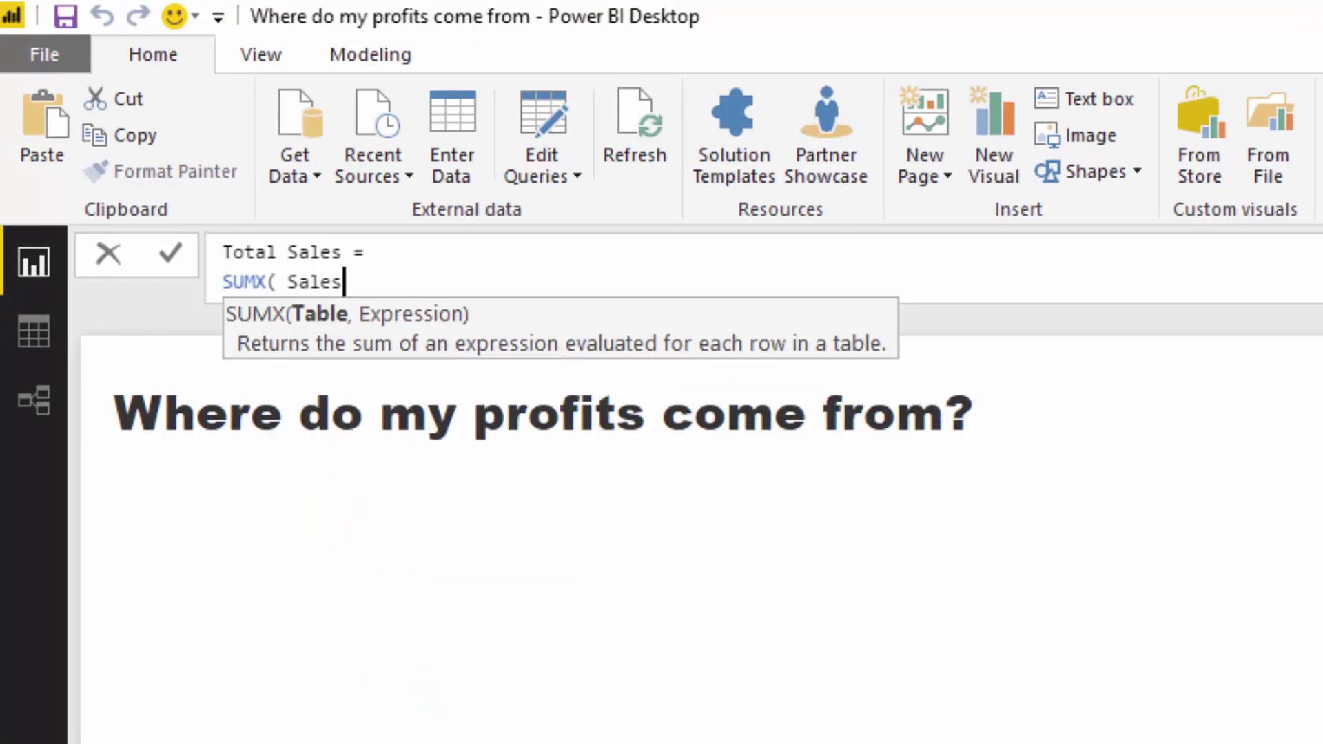
{"action": "type", "text": ","}
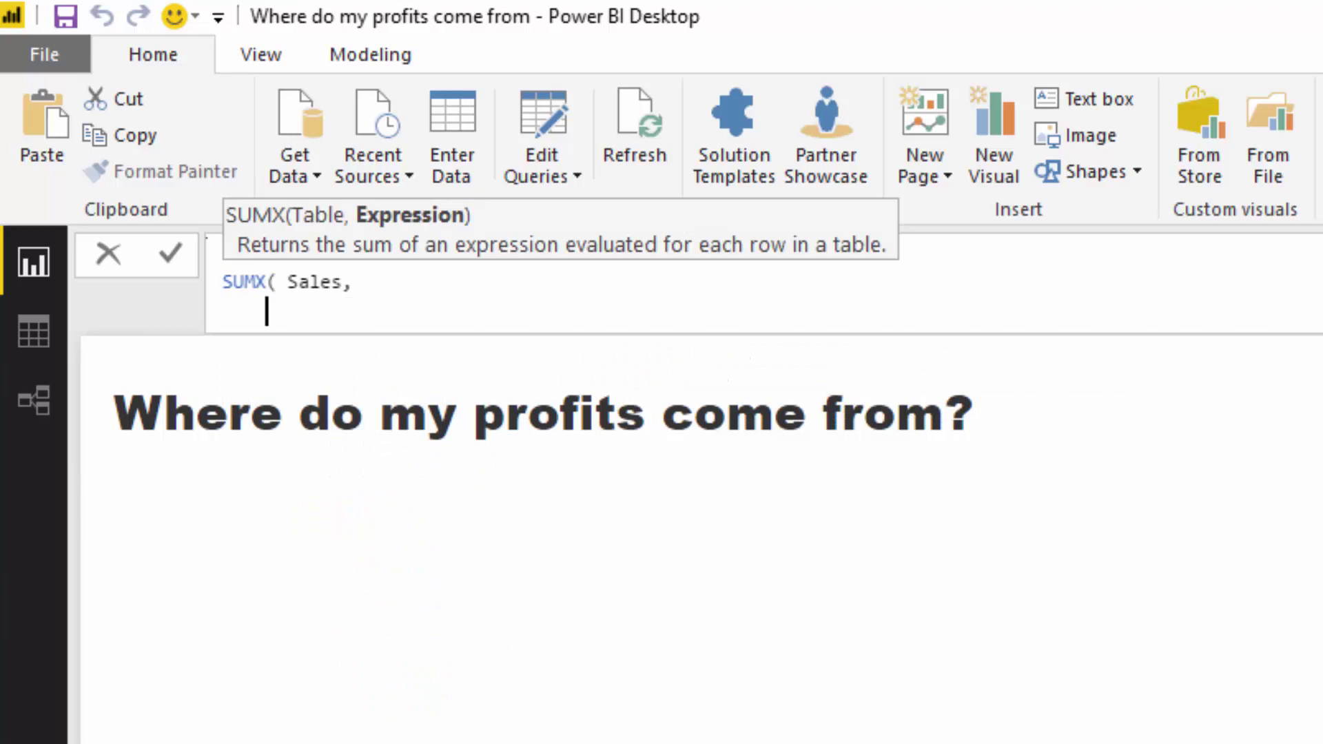
Complete the Total Sales formula with the row expression Sales[Quantity] * RELATED( Products[Current Price] ) and commit it.
{"action": "type", "text": "Qua"}
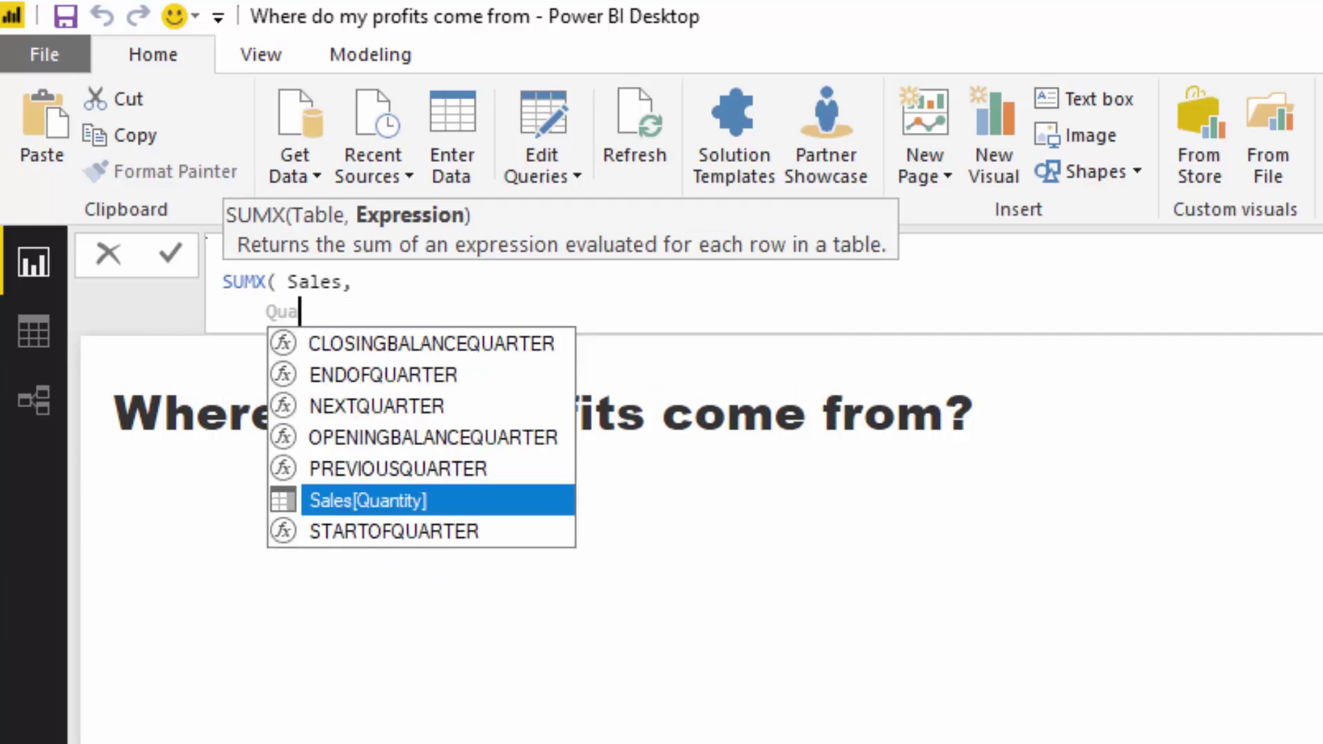
{"action": "key", "text": "Tab"}
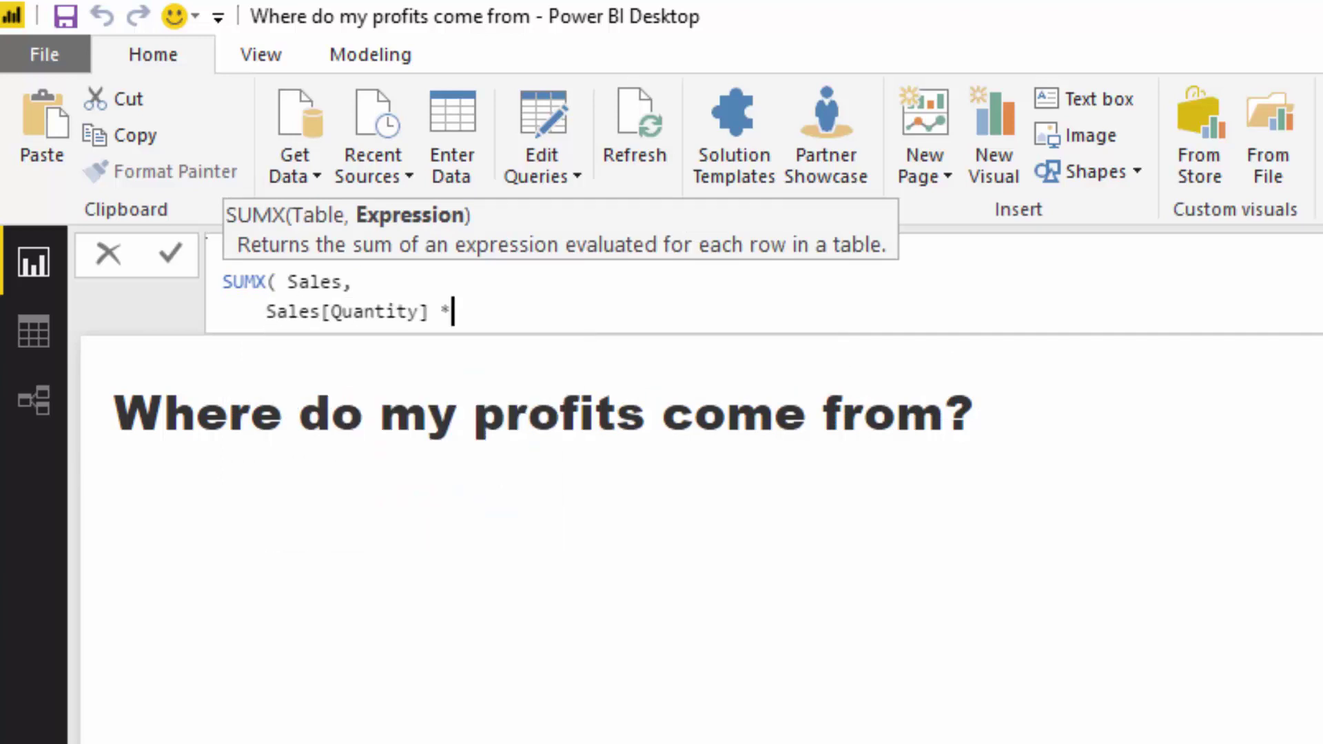
{"action": "type", "text": "* REL"}
{"action": "key", "text": "Tab"}
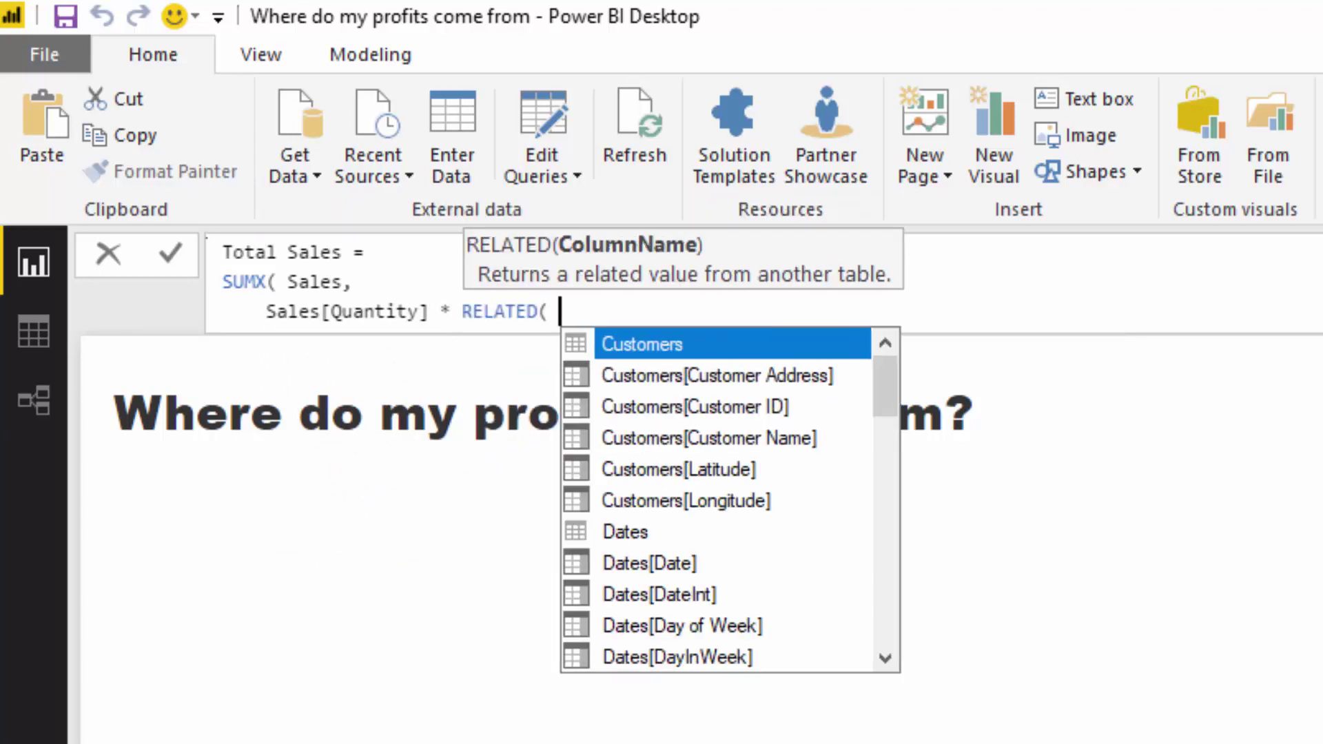
{"action": "type", "text": "Curr"}
{"action": "key", "text": "Tab"}
{"action": "type", "text": ") )"}
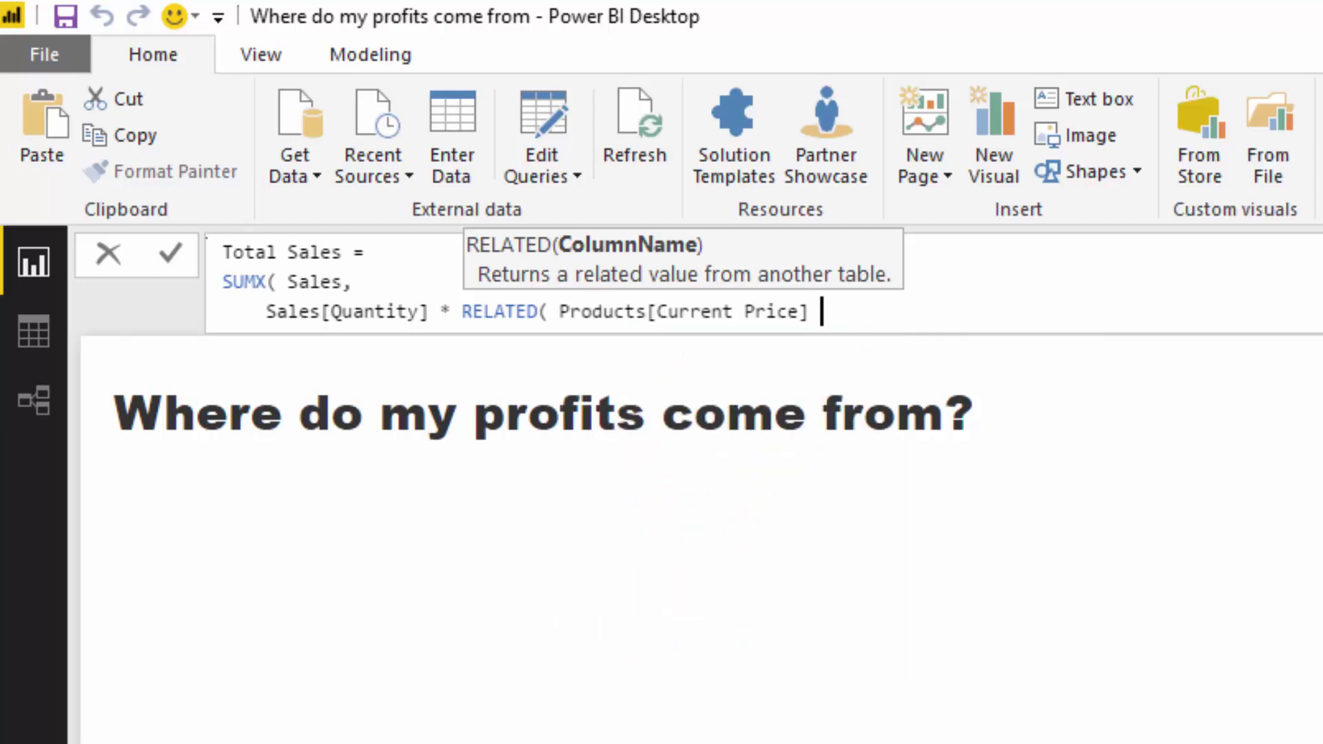
{"action": "key", "text": "Return"}
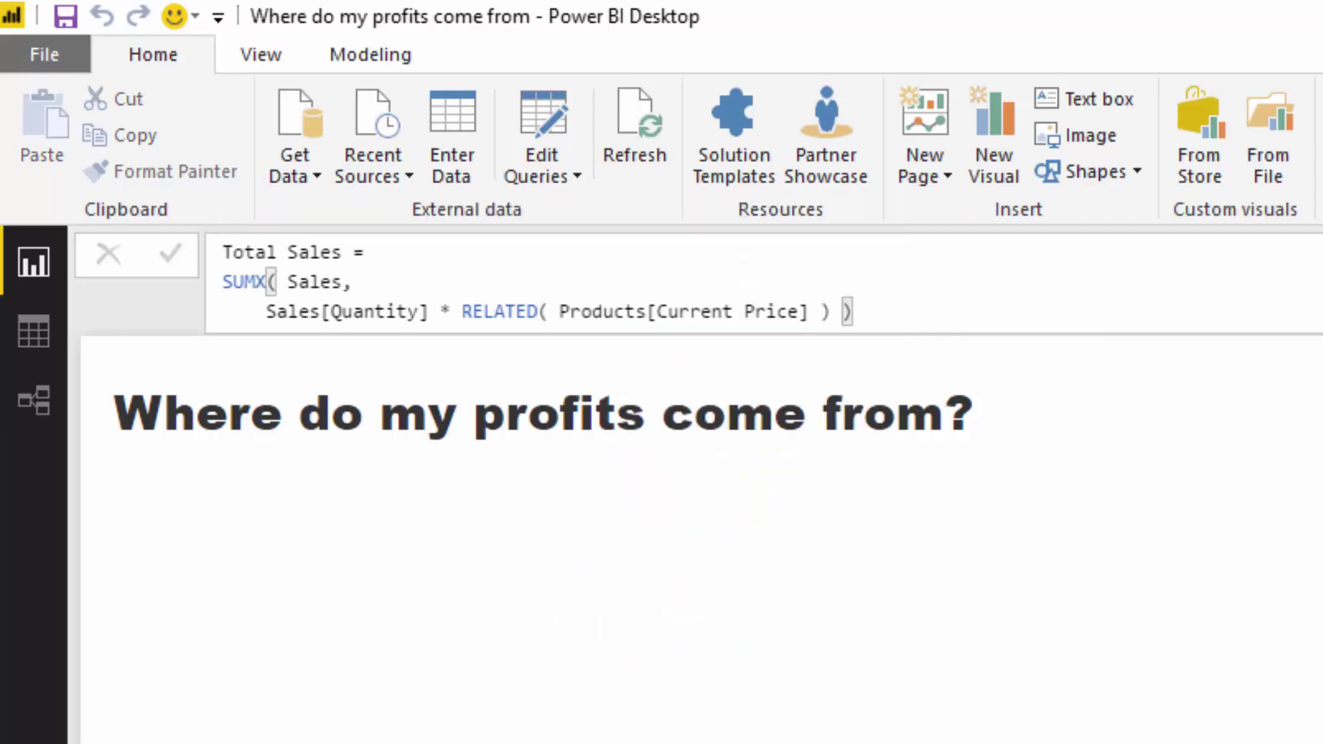
Delete Column1 from the Key Measures table and refresh the field list so Key Measures is treated as a measure group.
{"action": "right_click", "coordinate": [1322, 537]}
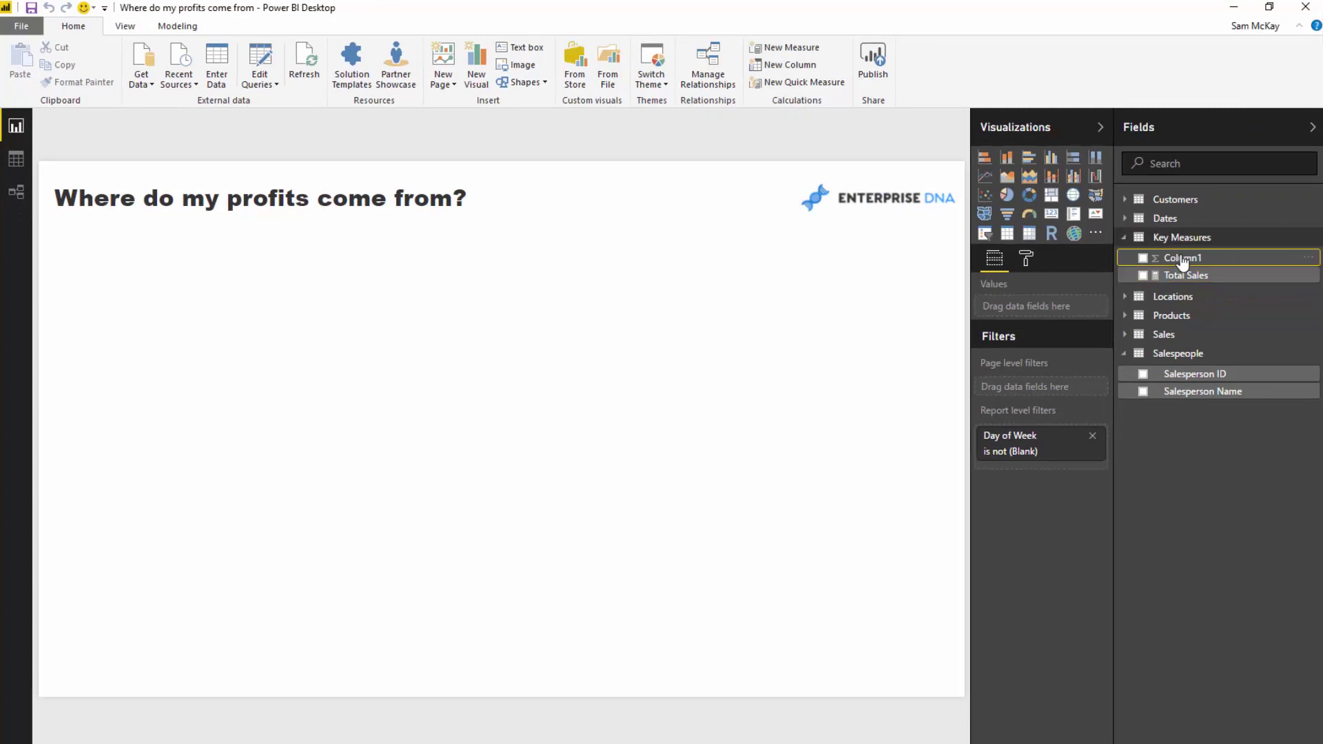
{"action": "left_click", "coordinate": [1219, 384]}
{"action": "left_click", "coordinate": [729, 430]}
{"action": "left_click", "coordinate": [1313, 127]}
{"action": "left_click", "coordinate": [1309, 127]}
{"action": "left_click", "coordinate": [1158, 199]}
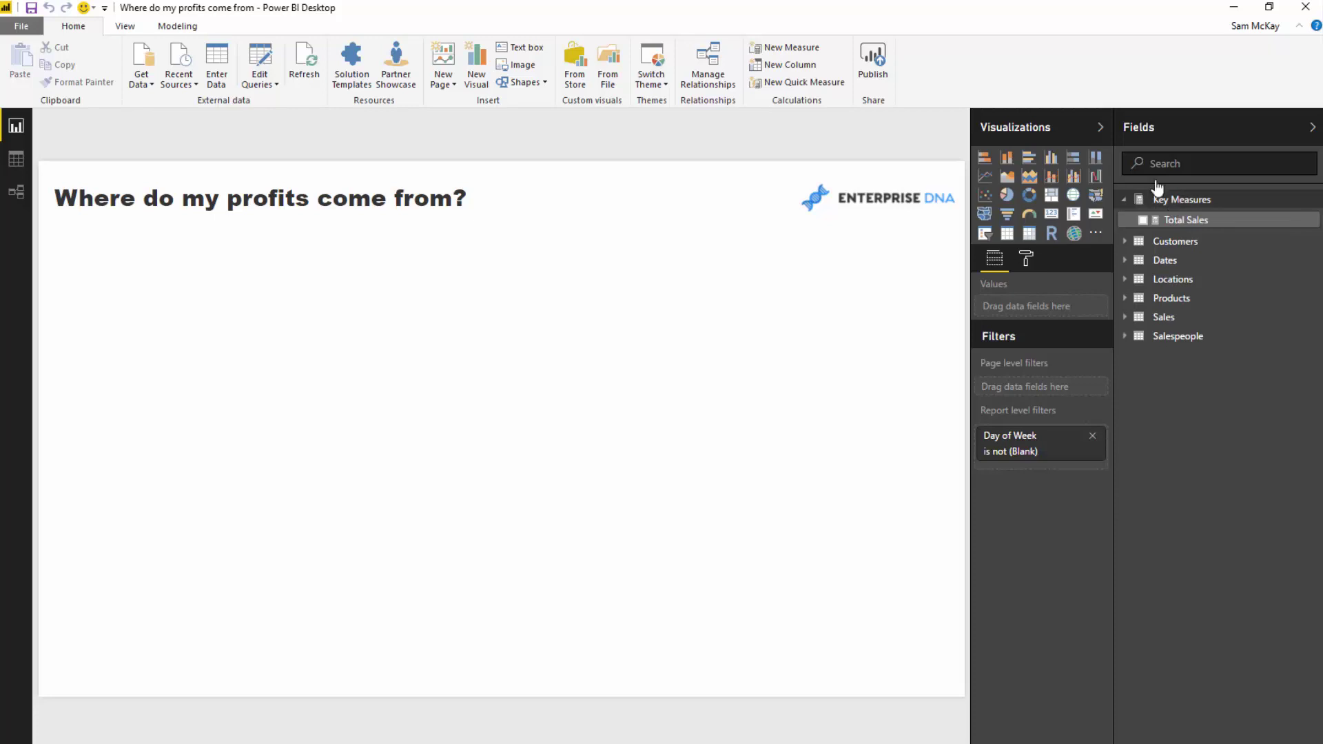
Create a Total Costs measure by copying the Total Sales formula and replacing the related column with Products[Cost].
{"action": "left_click", "coordinate": [1186, 220]}
{"action": "left_click_drag", "start_coordinate": [407, 149], "coordinate": [107, 122]}
{"action": "key", "text": "ctrl+c"}
{"action": "left_click", "coordinate": [786, 47]}
{"action": "key", "text": "ctrl+v"}
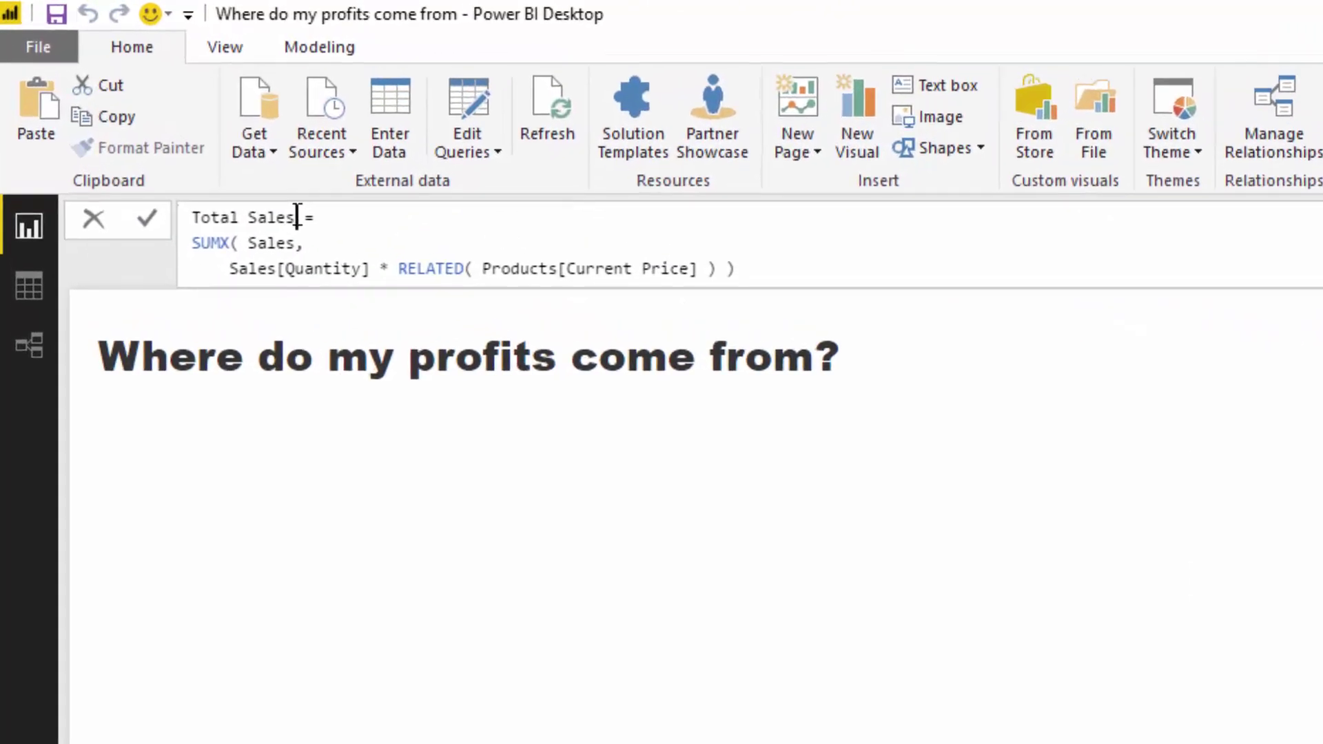
{"action": "type", "text": "Costs"}
{"action": "left_click_drag", "start_coordinate": [700, 268], "coordinate": [566, 268]}
{"action": "type", "text": "Co"}
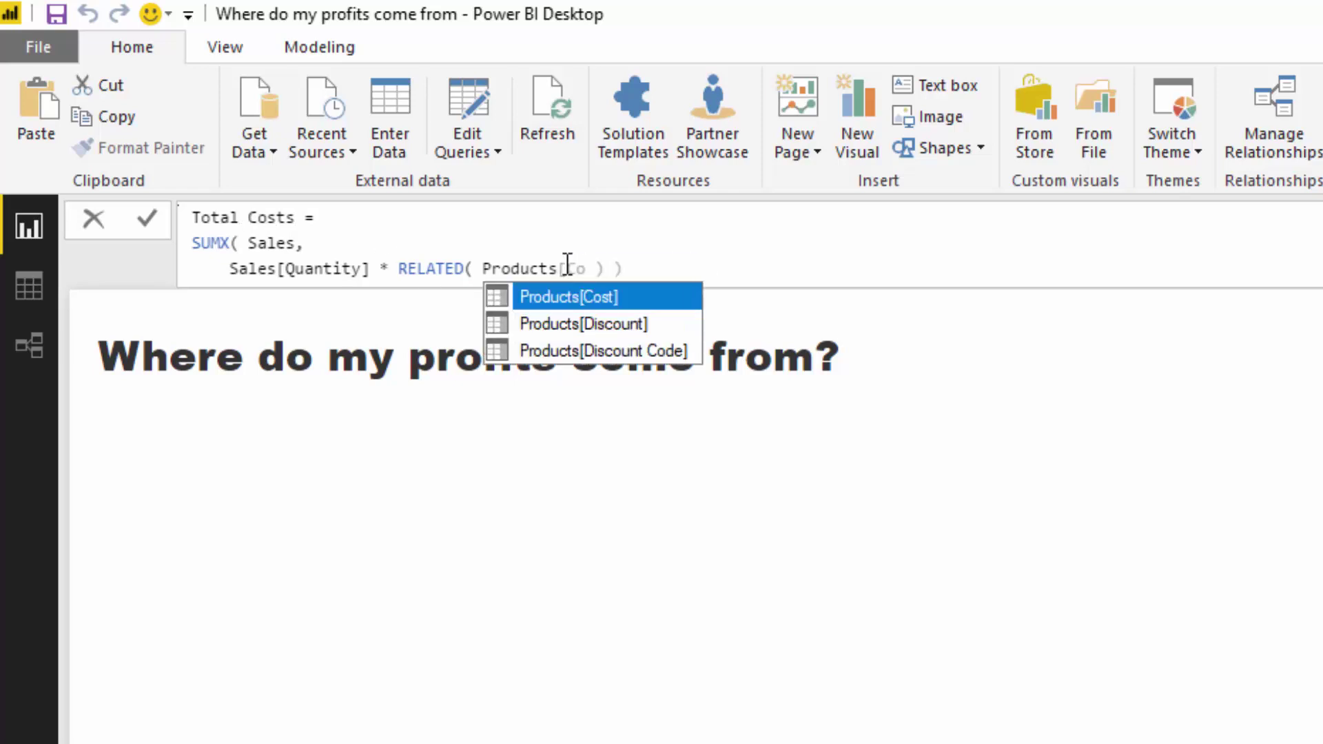
{"action": "key", "text": "Tab"}
{"action": "key", "text": "Return"}
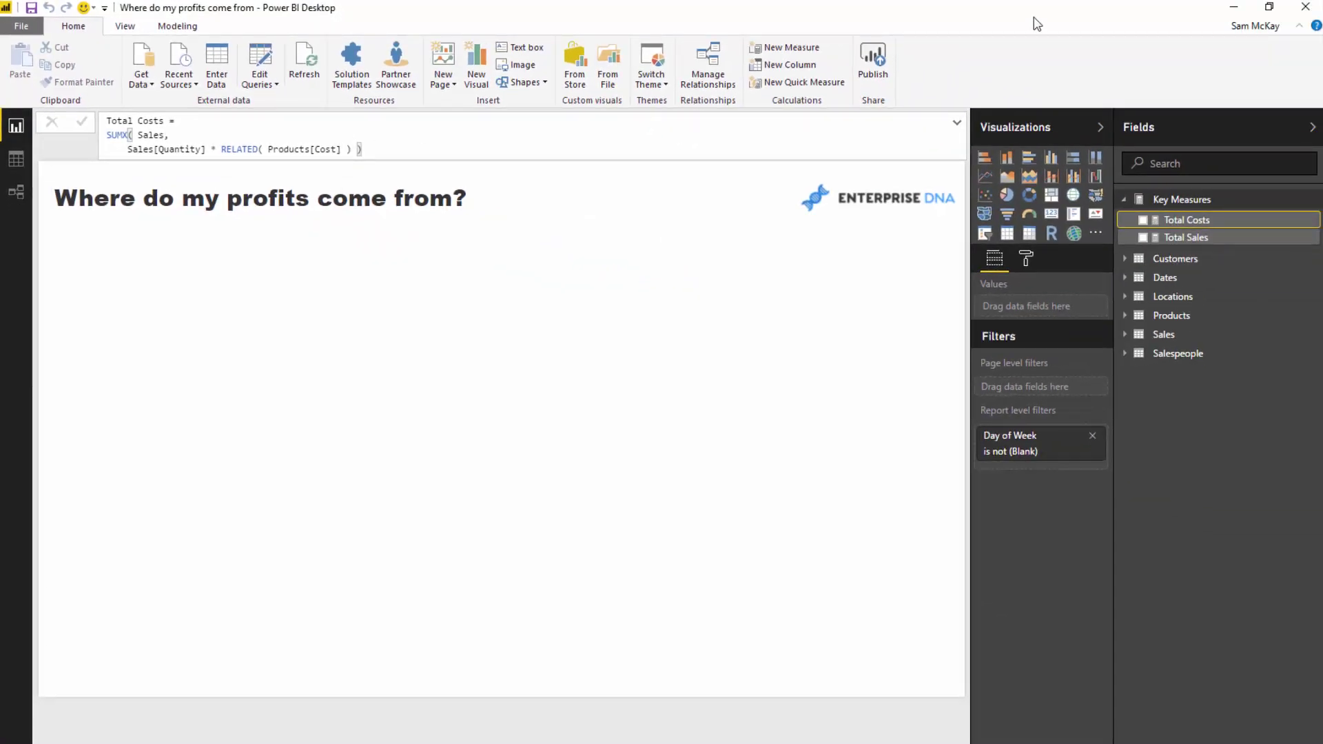
Create a measure named Total Profits defined as [Total Sales] - [Total Costs].
{"action": "left_click", "coordinate": [786, 47]}
{"action": "type", "text": "Tot"}
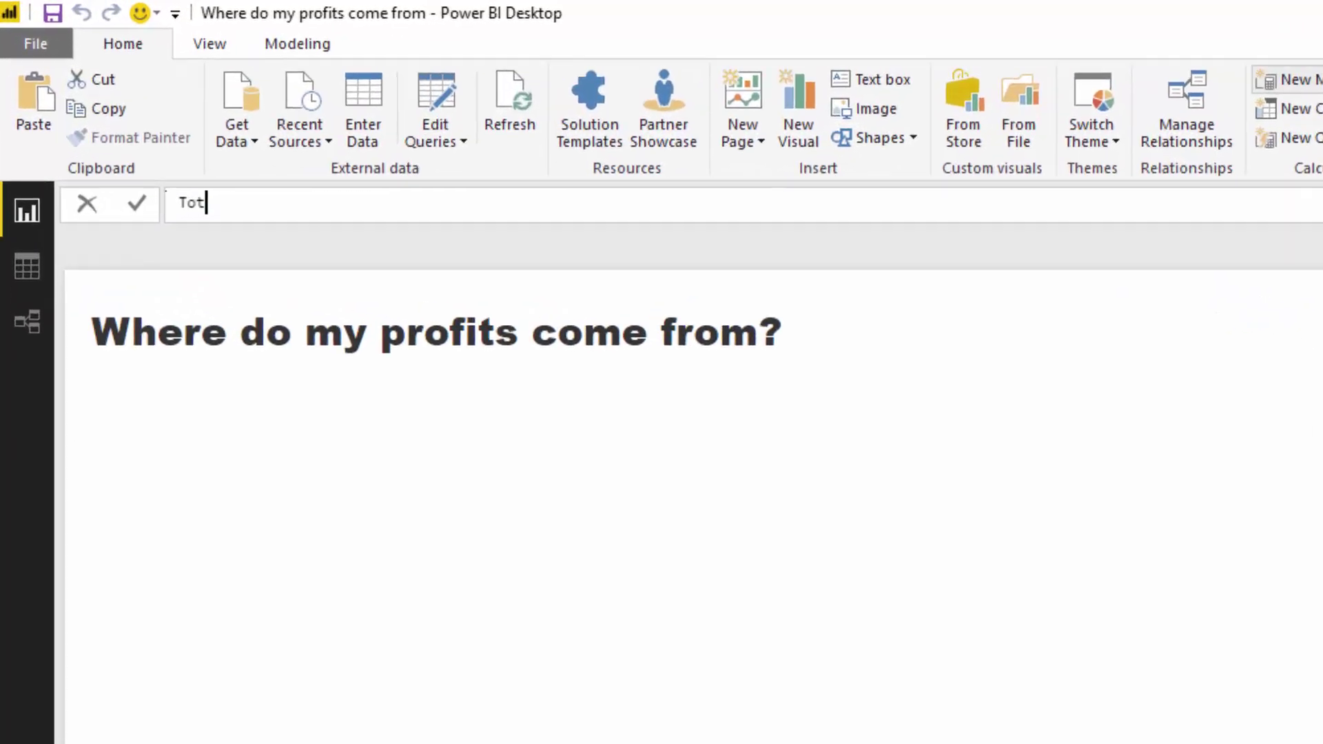
{"action": "type", "text": "al "}
{"action": "type", "text": "Profits = Tot"}
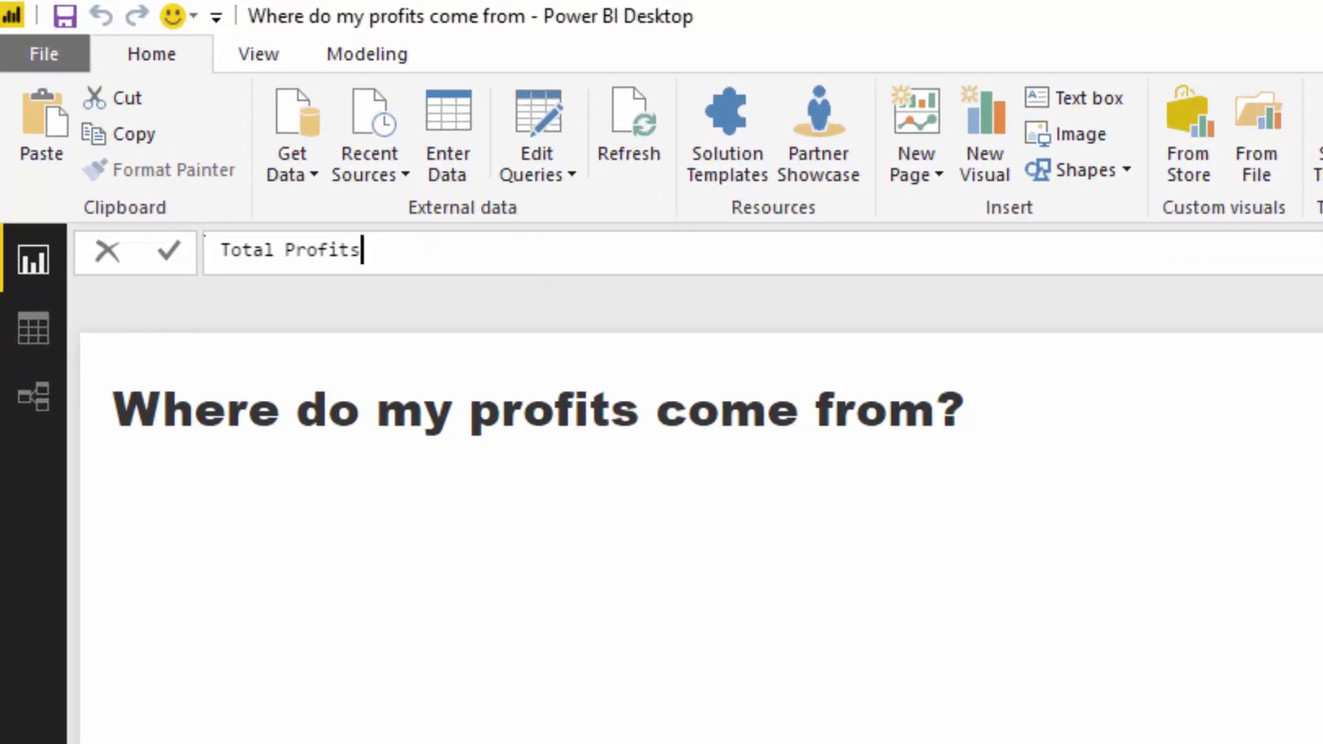
{"action": "key", "text": "Down"}
{"action": "key", "text": "Tab"}
{"action": "type", "text": "- [Tota"}
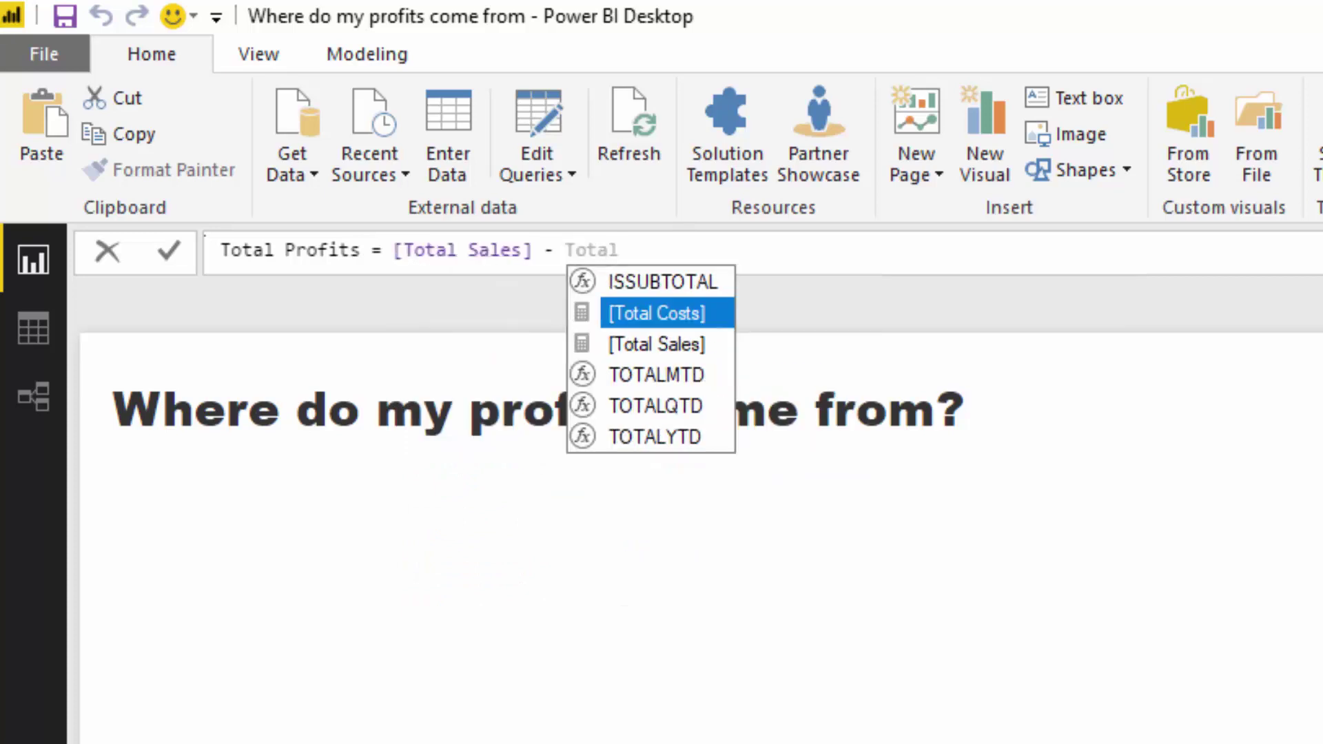
{"action": "type", "text": "l"}
{"action": "key", "text": "Tab"}
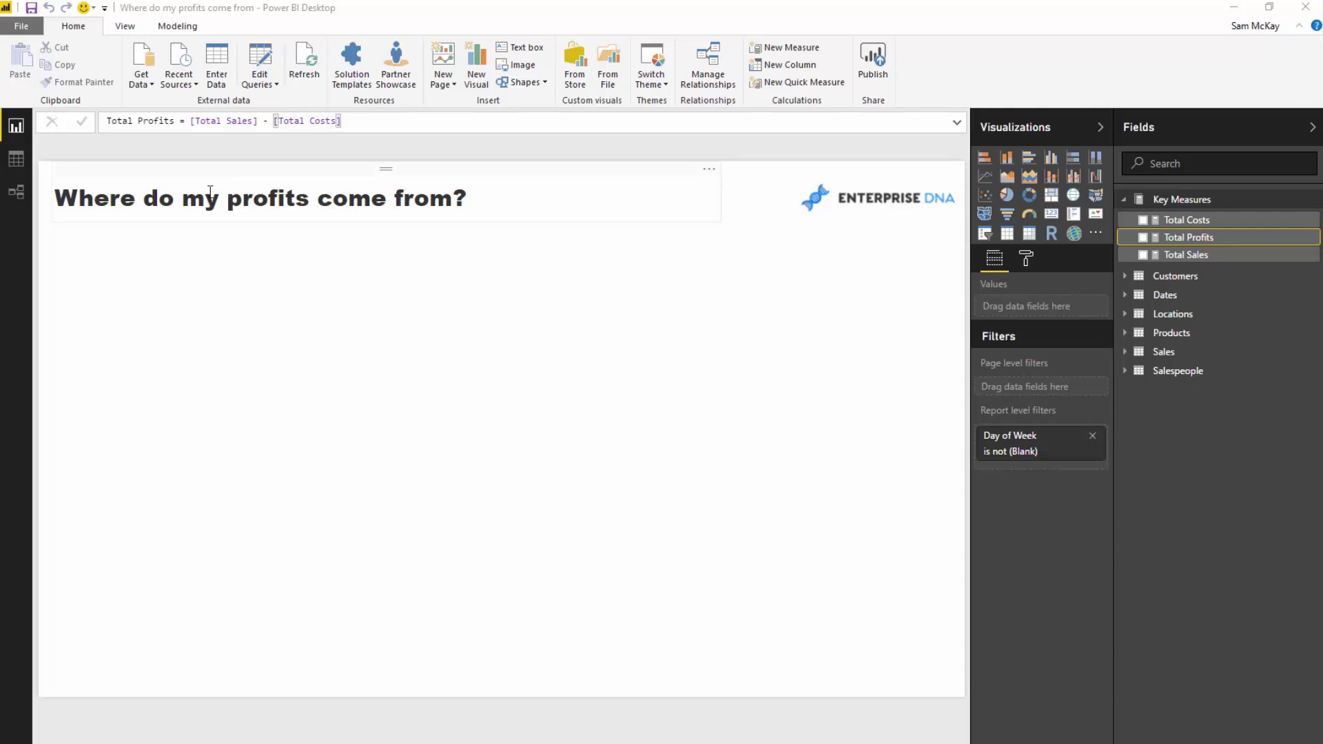
Add a table of Customer Name and Total Profits on the canvas, enlarge it and sort it by Total Profits descending.
{"action": "left_click", "coordinate": [1175, 276]}
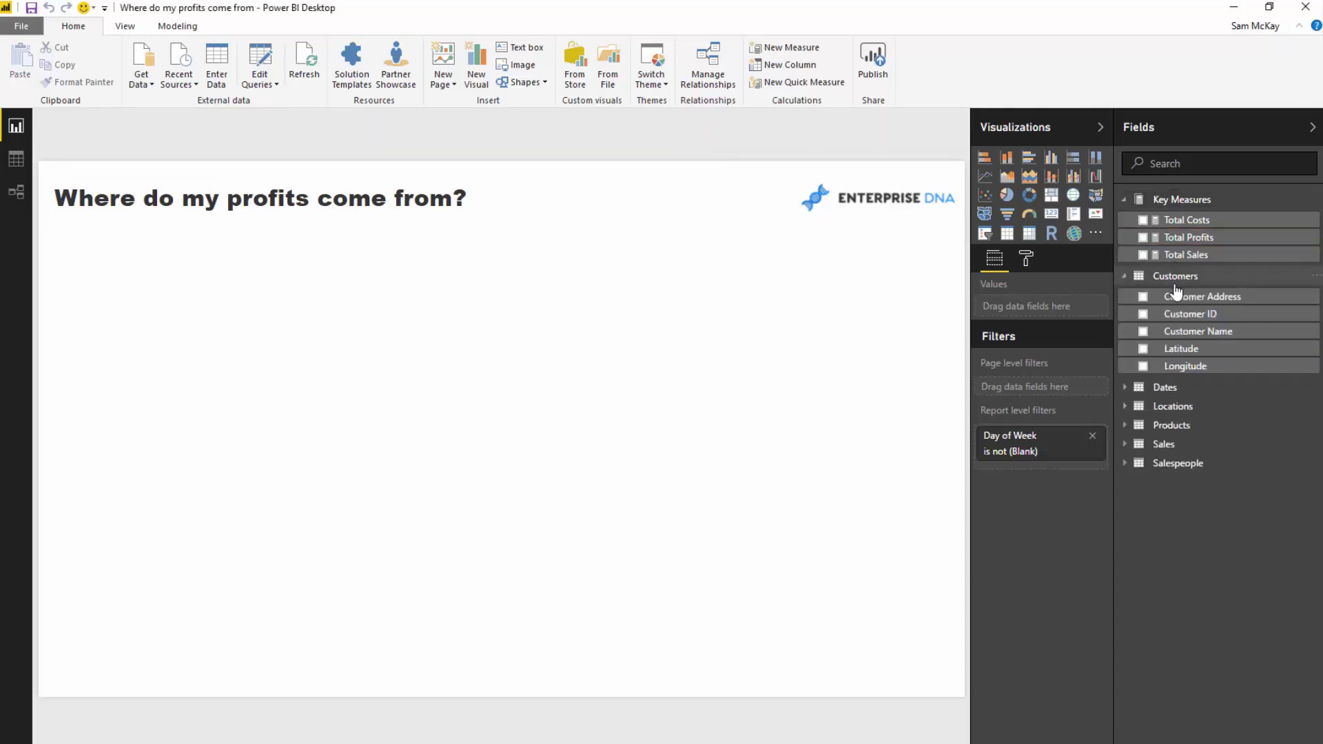
{"action": "left_click_drag", "start_coordinate": [1198, 331], "coordinate": [376, 344]}
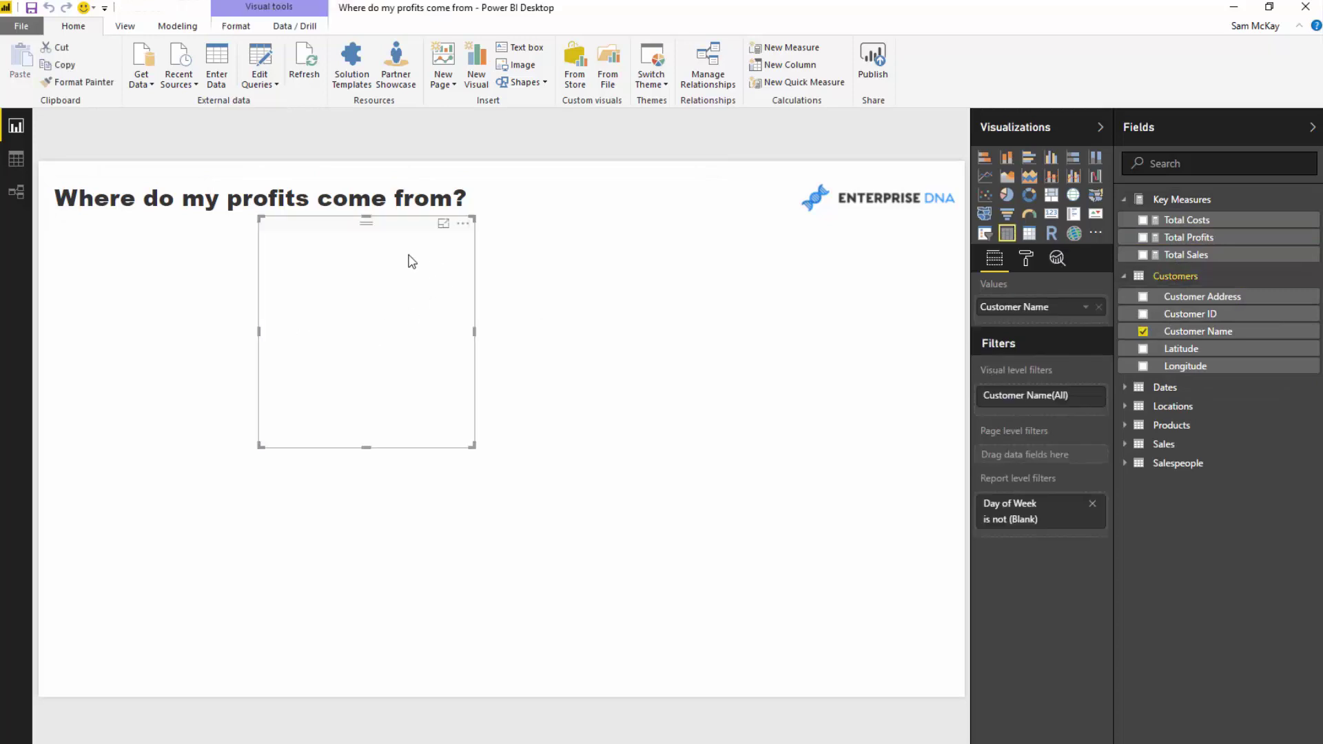
{"action": "left_click_drag", "start_coordinate": [1176, 238], "coordinate": [1041, 324]}
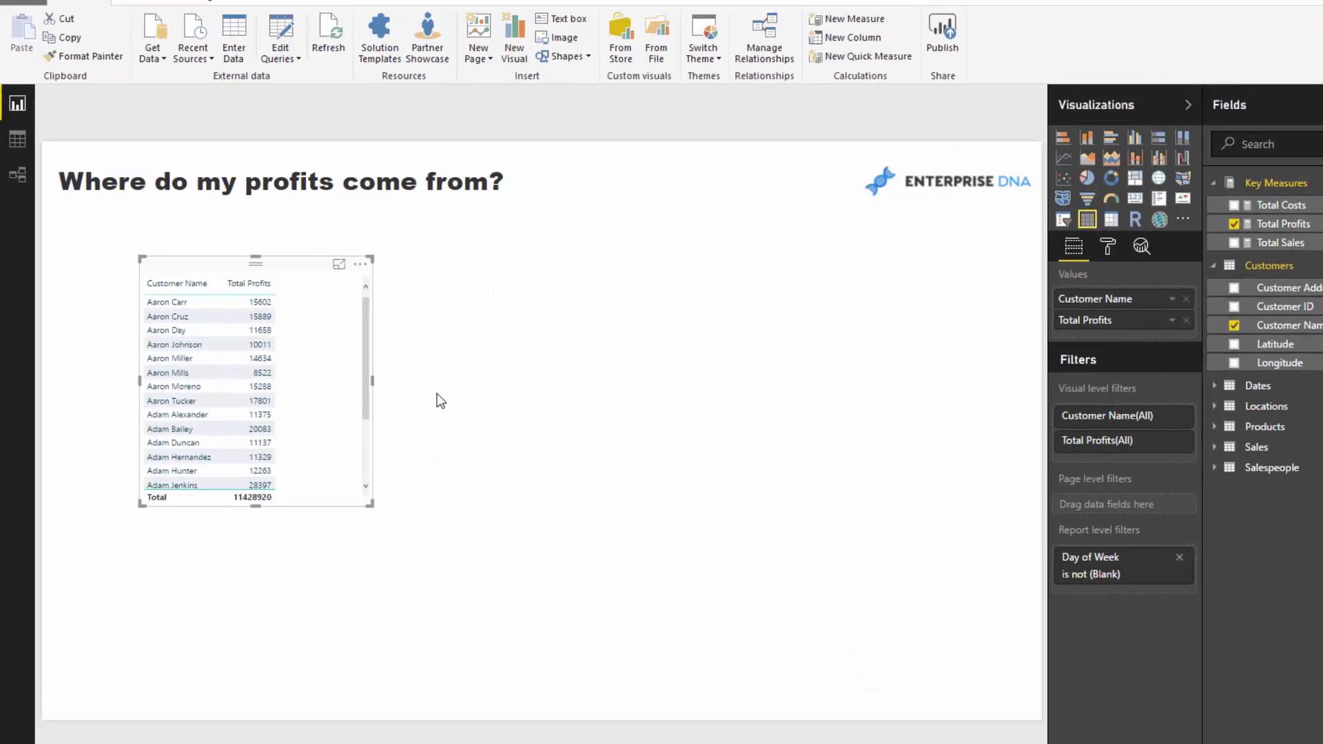
{"action": "left_click_drag", "start_coordinate": [373, 504], "coordinate": [365, 543]}
{"action": "left_click_drag", "start_coordinate": [468, 171], "coordinate": [436, 172]}
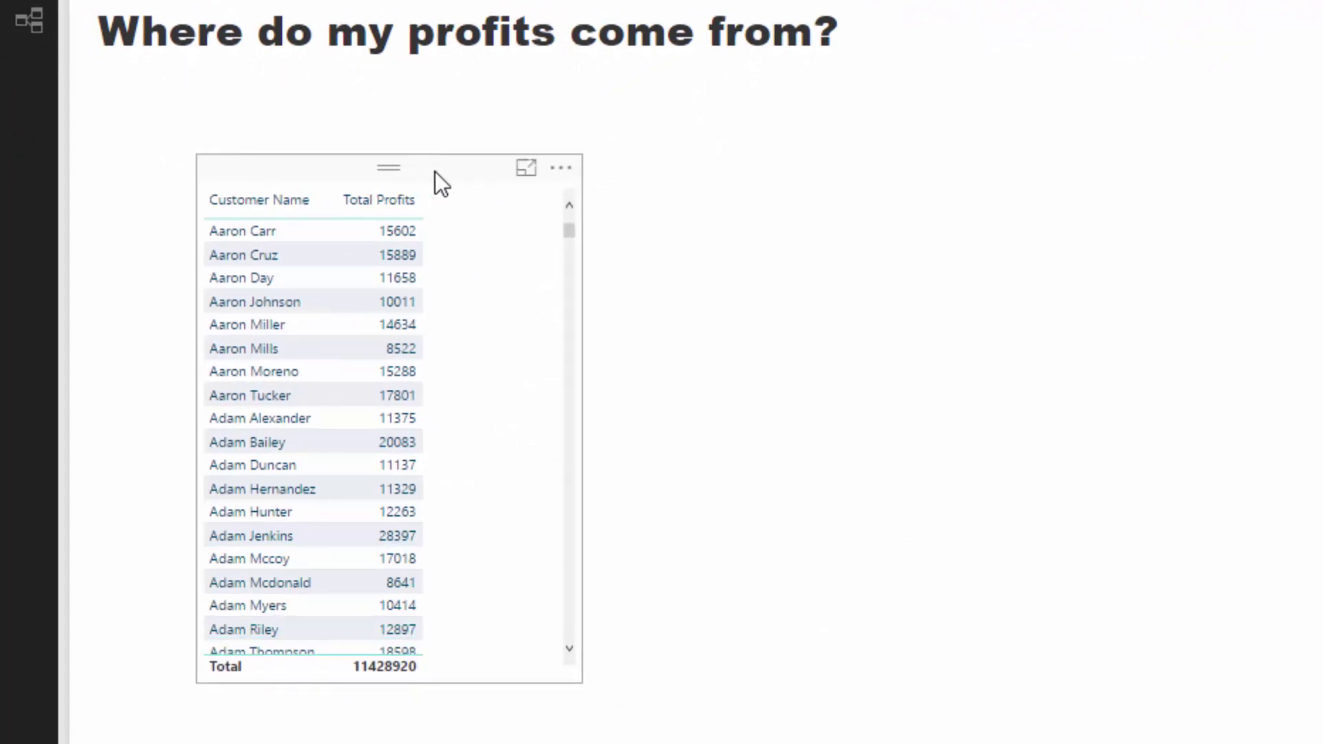
{"action": "left_click", "coordinate": [376, 205]}
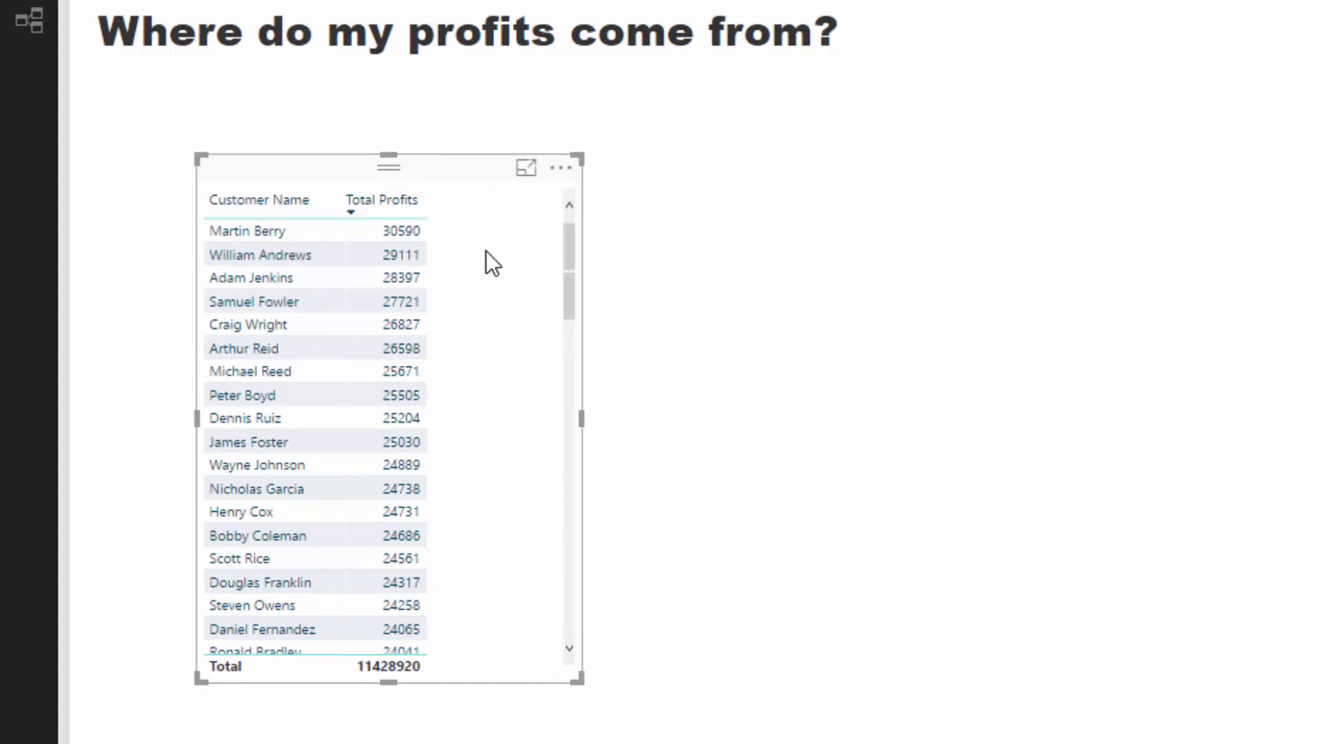
Duplicate the customer profits table beside the original and replace Customer Name with Name from the Locations table.
{"action": "key", "text": "ctrl+c"}
{"action": "key", "text": "ctrl+v"}
{"action": "left_click_drag", "start_coordinate": [468, 187], "coordinate": [959, 186]}
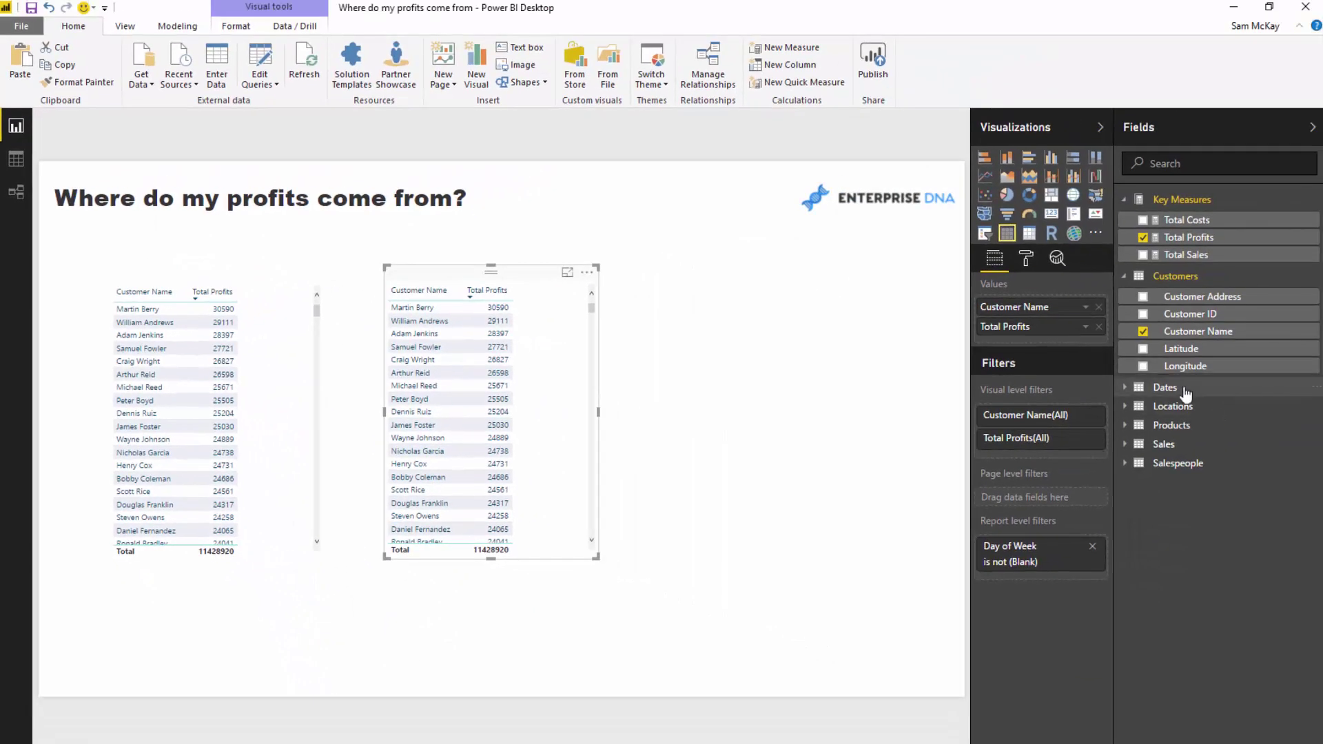
{"action": "left_click", "coordinate": [1184, 390]}
{"action": "left_click", "coordinate": [1184, 390]}
{"action": "left_click", "coordinate": [1176, 405]}
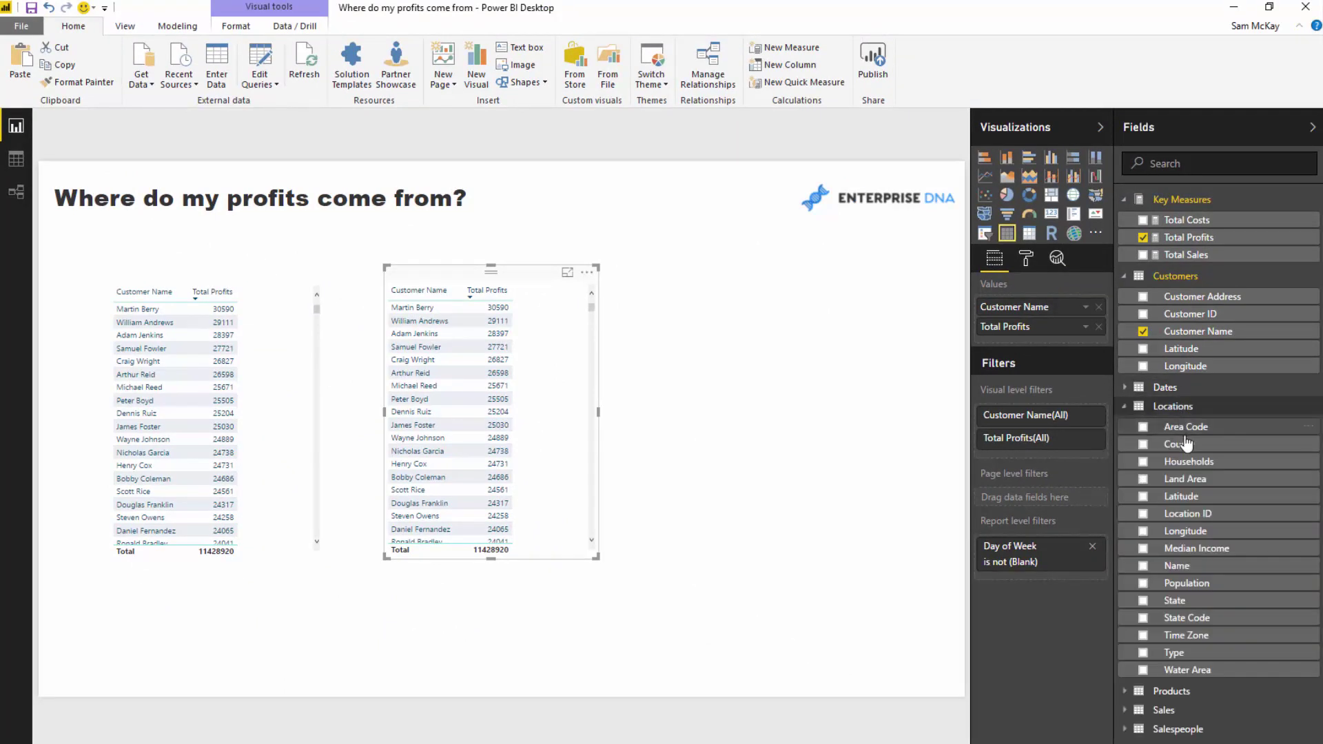
{"action": "left_click_drag", "start_coordinate": [1177, 565], "coordinate": [1091, 308]}
{"action": "left_click", "coordinate": [1099, 306]}
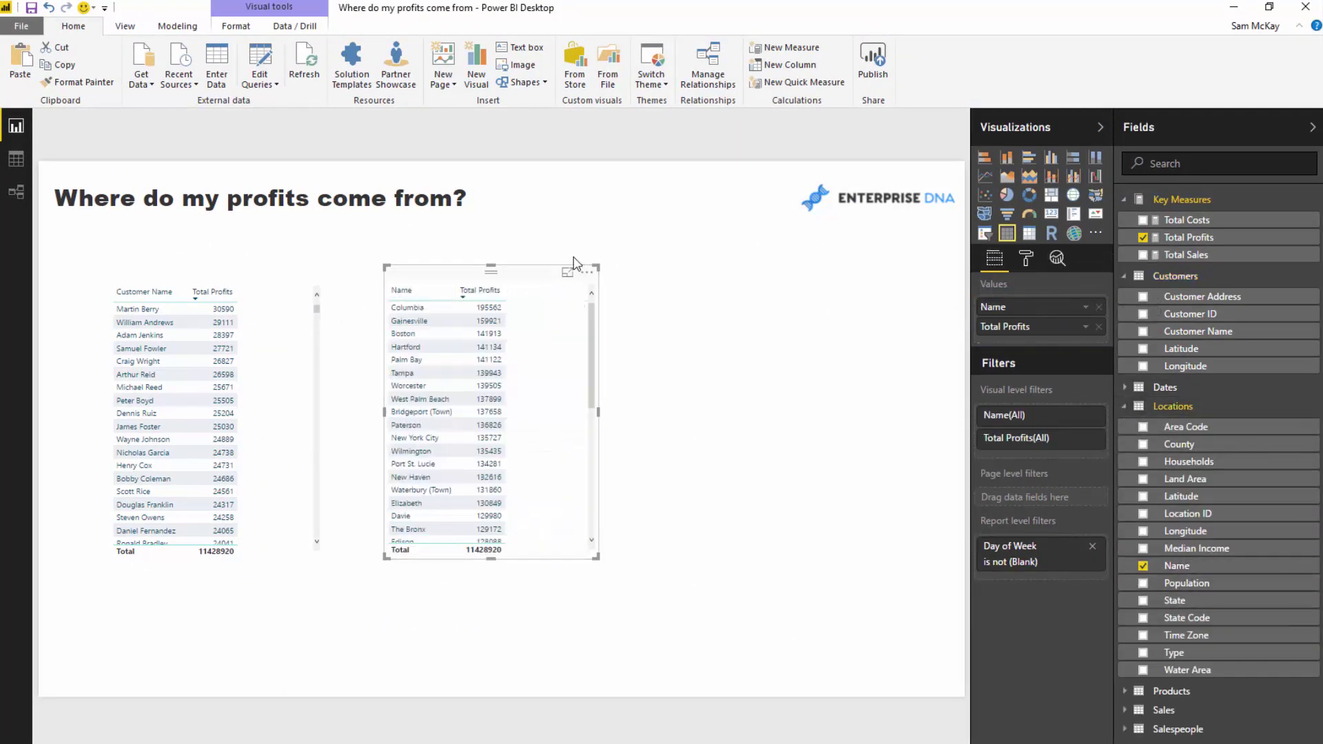
{"action": "left_click_drag", "start_coordinate": [541, 269], "coordinate": [539, 269]}
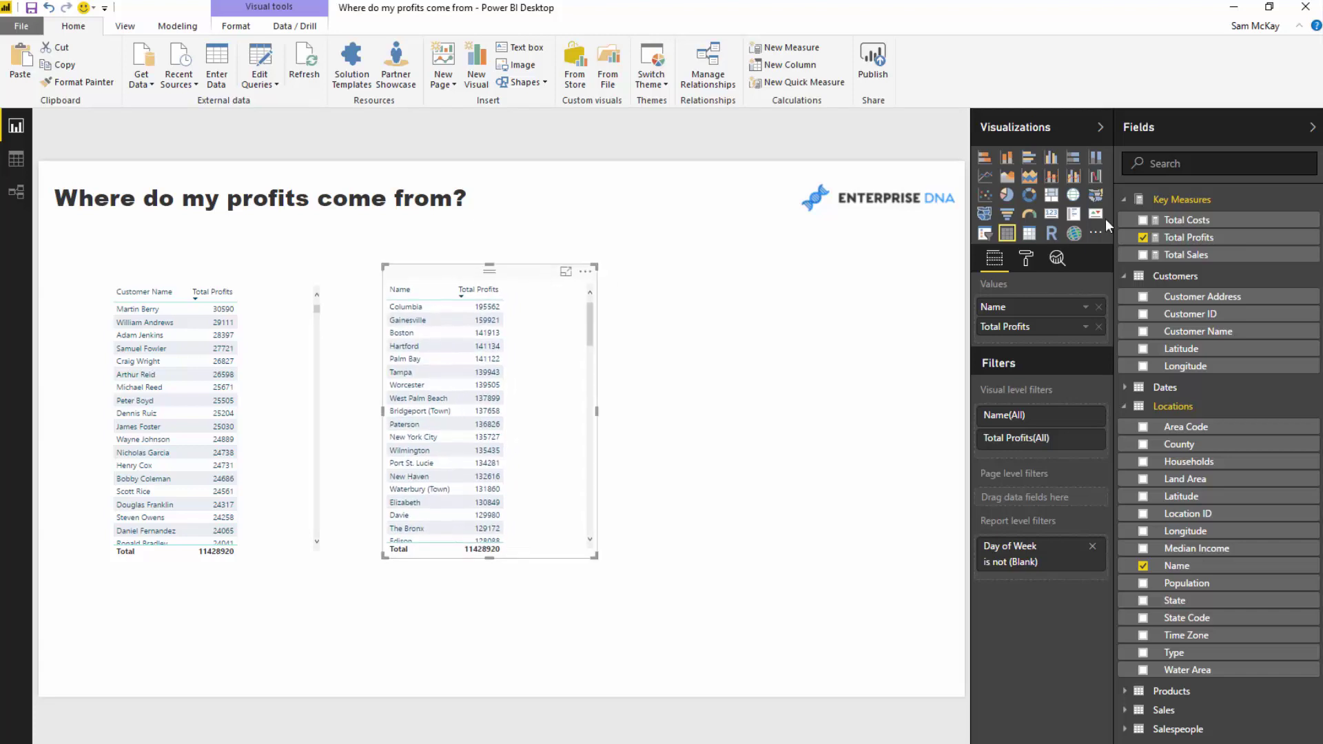
Format the Total Profits measure as dollar currency.
{"action": "left_click", "coordinate": [1188, 238]}
{"action": "left_click", "coordinate": [236, 26]}
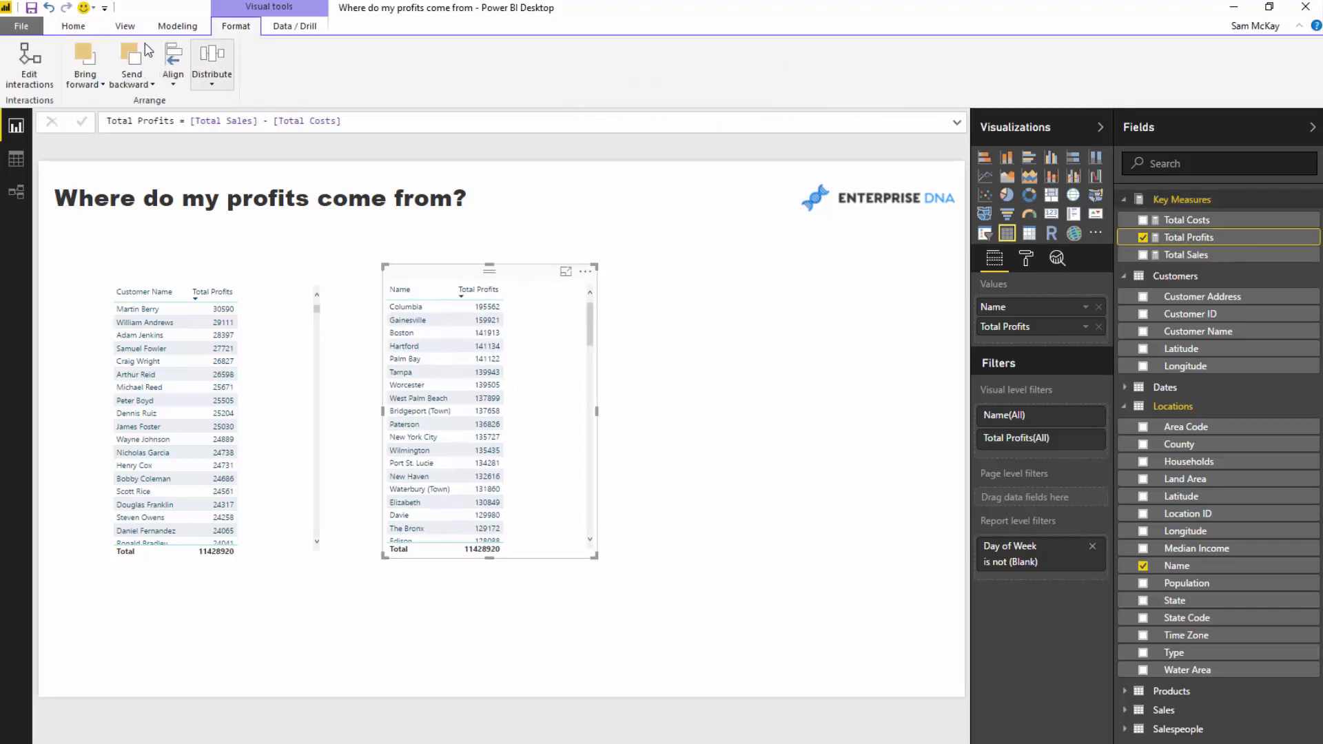
{"action": "left_click", "coordinate": [178, 26]}
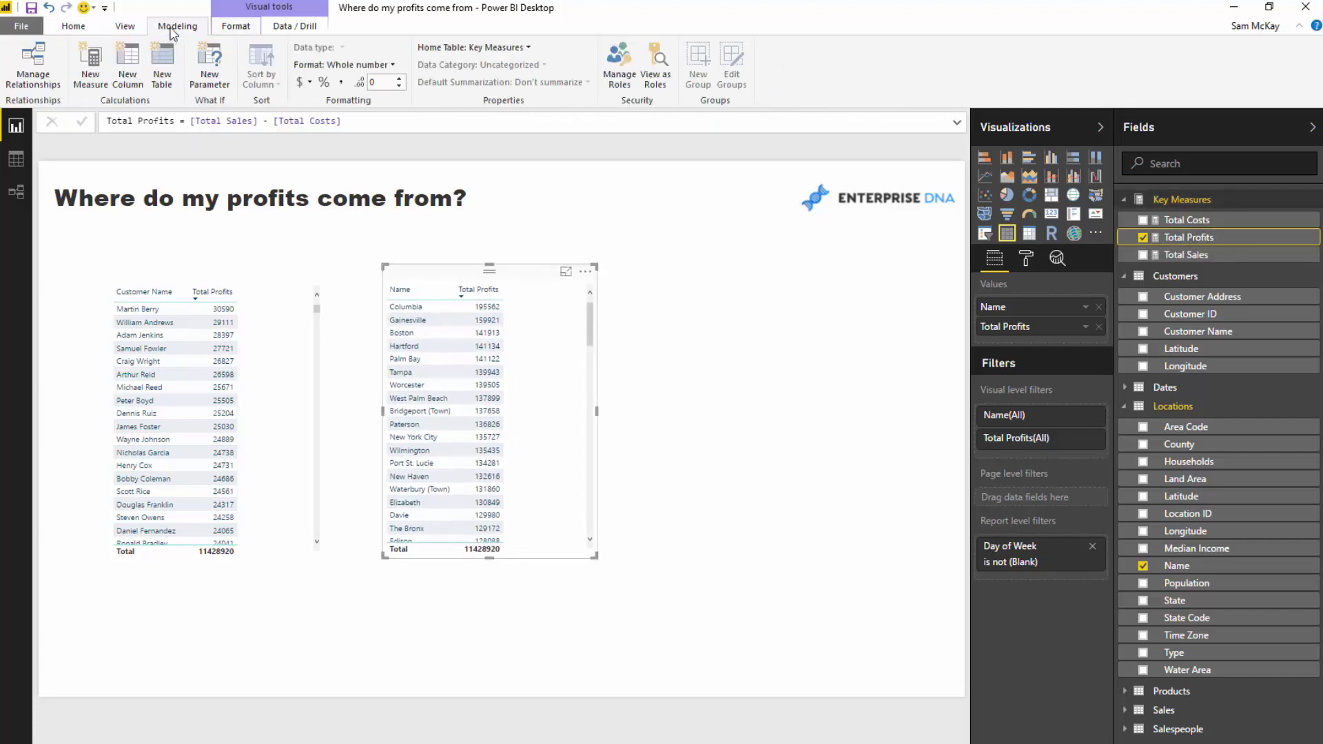
{"action": "left_click", "coordinate": [304, 82]}
{"action": "left_click", "coordinate": [358, 215]}
Duplicate the location profits table beside it and replace Name with Product Name from the Products table.
{"action": "left_click_drag", "start_coordinate": [433, 273], "coordinate": [635, 260]}
{"action": "key", "text": "ctrl+c"}
{"action": "key", "text": "ctrl+v"}
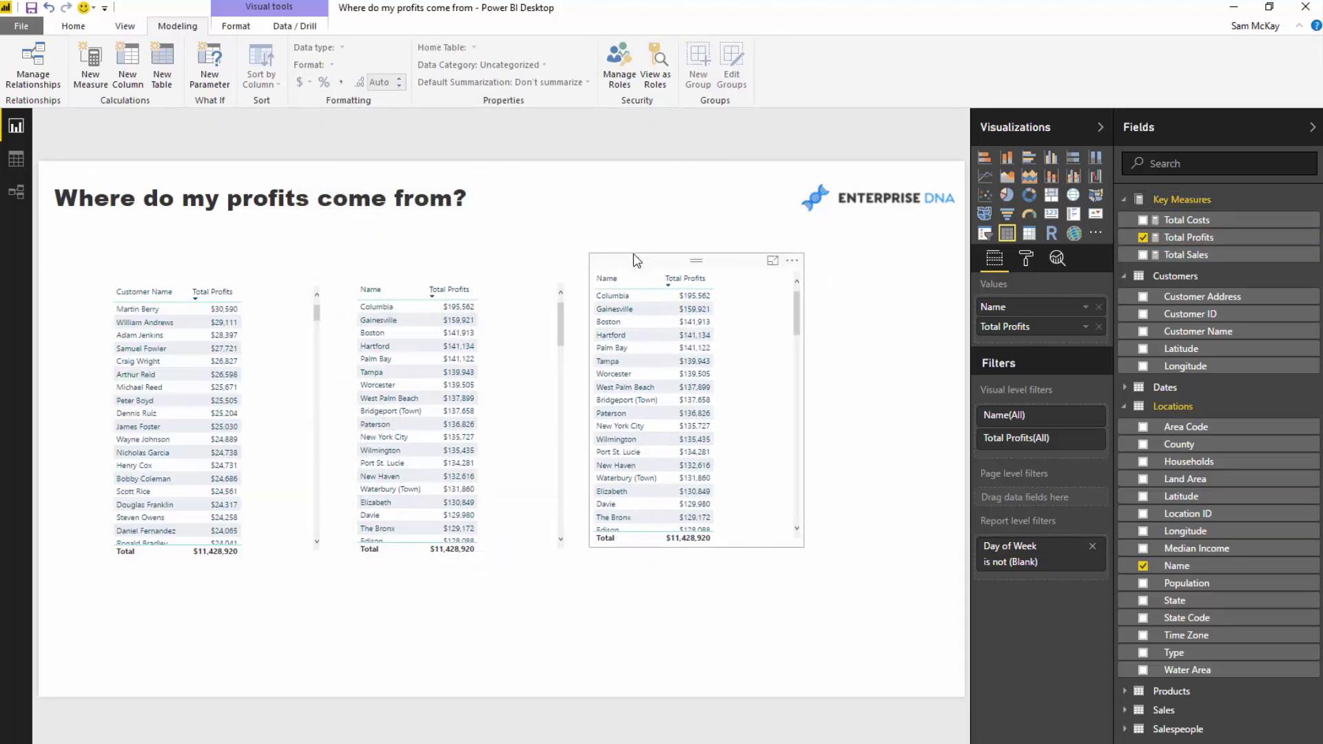
{"action": "left_click", "coordinate": [1125, 407]}
{"action": "left_click", "coordinate": [1125, 426]}
{"action": "left_click_drag", "start_coordinate": [1192, 550], "coordinate": [1068, 318]}
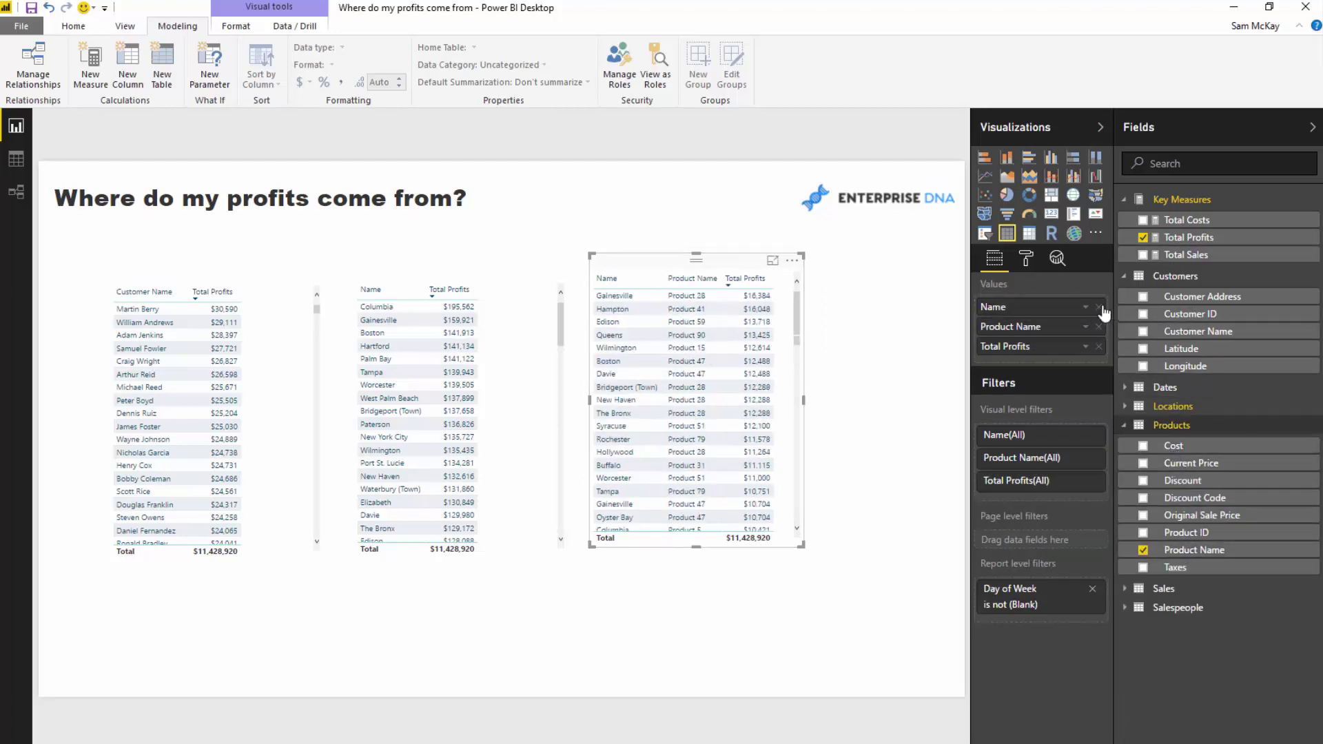
{"action": "left_click", "coordinate": [1099, 306]}
{"action": "left_click_drag", "start_coordinate": [732, 275], "coordinate": [728, 275]}
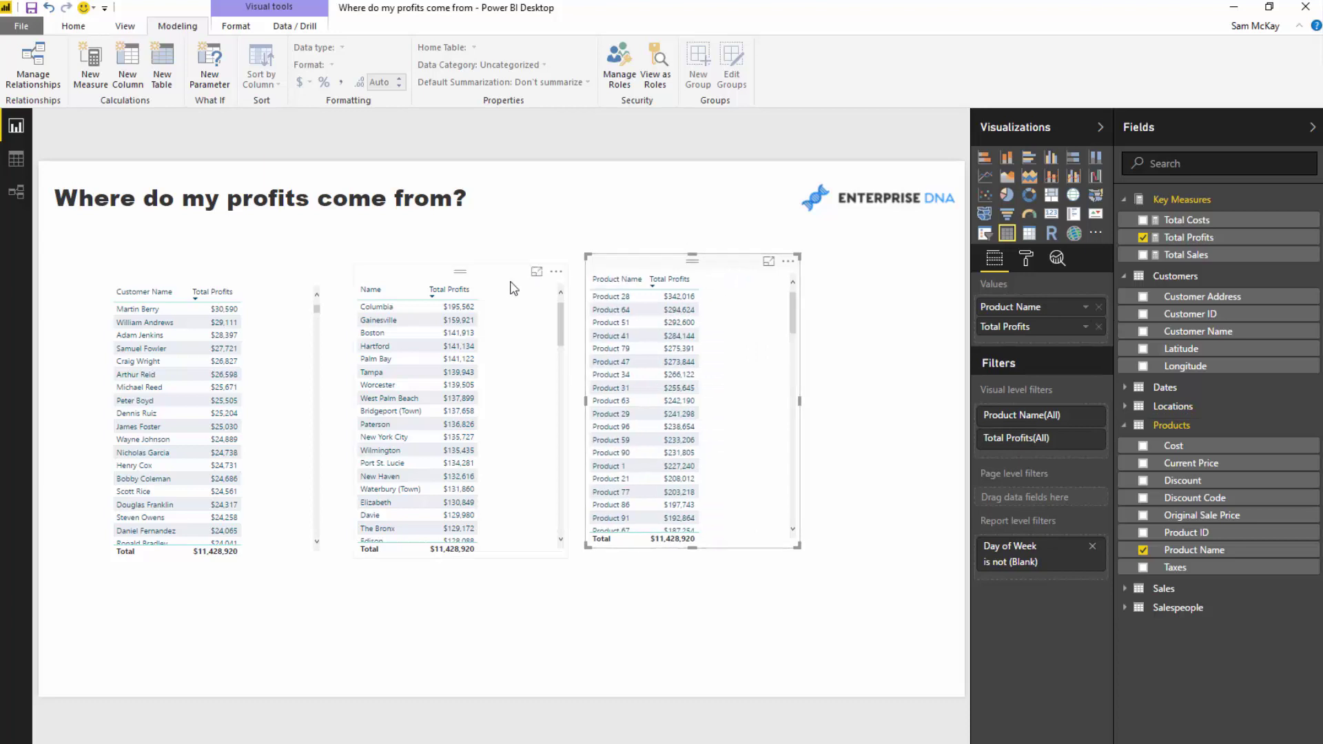
Shift the customer, location and product tables toward the page's left edge and align them in a row.
{"action": "left_click_drag", "start_coordinate": [289, 290], "coordinate": [267, 285]}
{"action": "left_click_drag", "start_coordinate": [517, 281], "coordinate": [486, 278]}
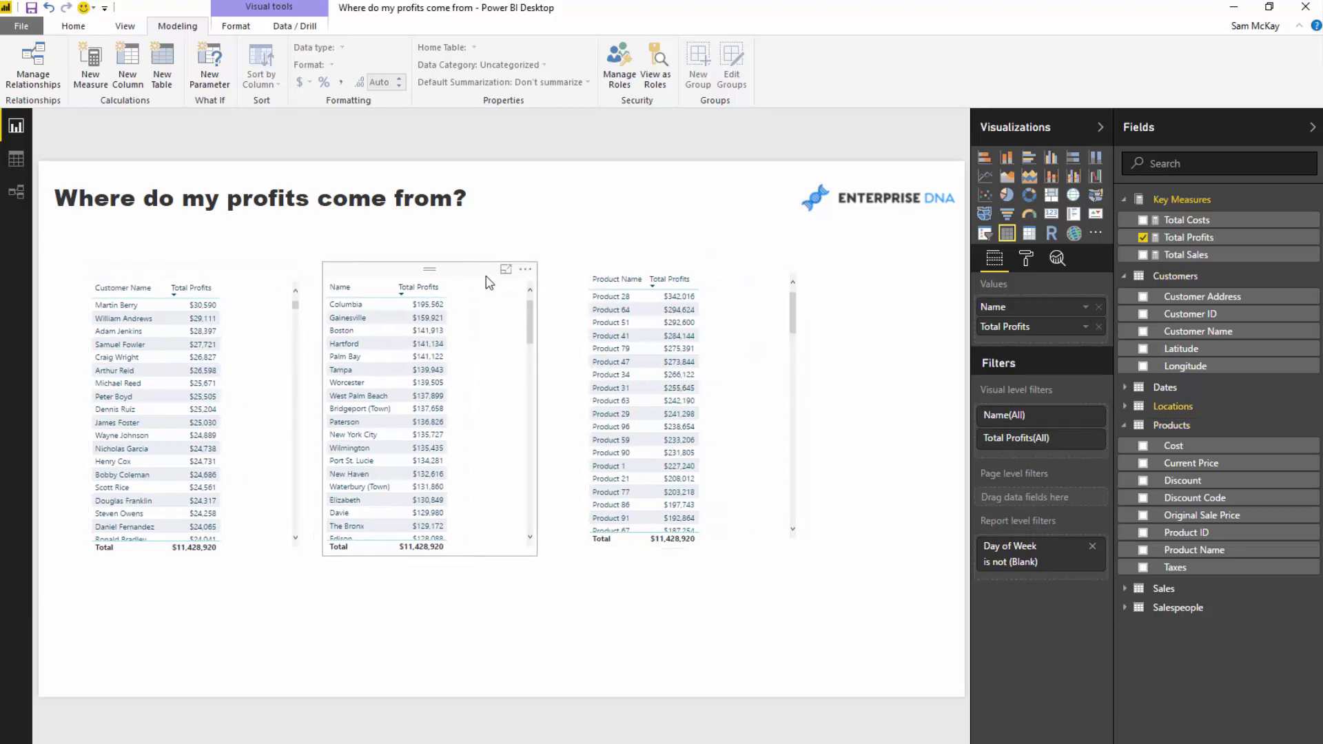
{"action": "left_click_drag", "start_coordinate": [713, 265], "coordinate": [673, 272]}
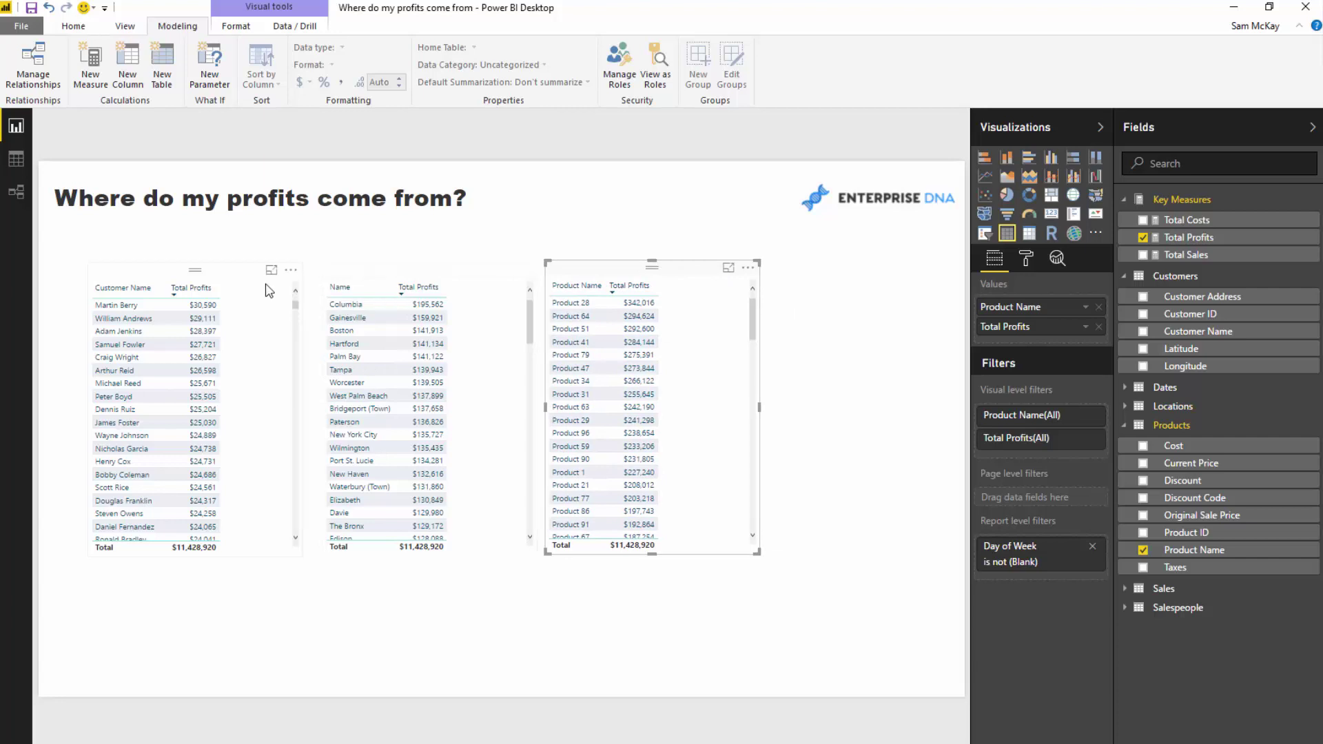
{"action": "left_click_drag", "start_coordinate": [195, 269], "coordinate": [158, 264]}
{"action": "left_click_drag", "start_coordinate": [423, 277], "coordinate": [365, 274]}
{"action": "left_click_drag", "start_coordinate": [600, 268], "coordinate": [511, 267]}
Duplicate the product profits table beside it and replace Product Name with Salesperson Name from the Salespeople table.
{"action": "left_click", "coordinate": [1131, 605]}
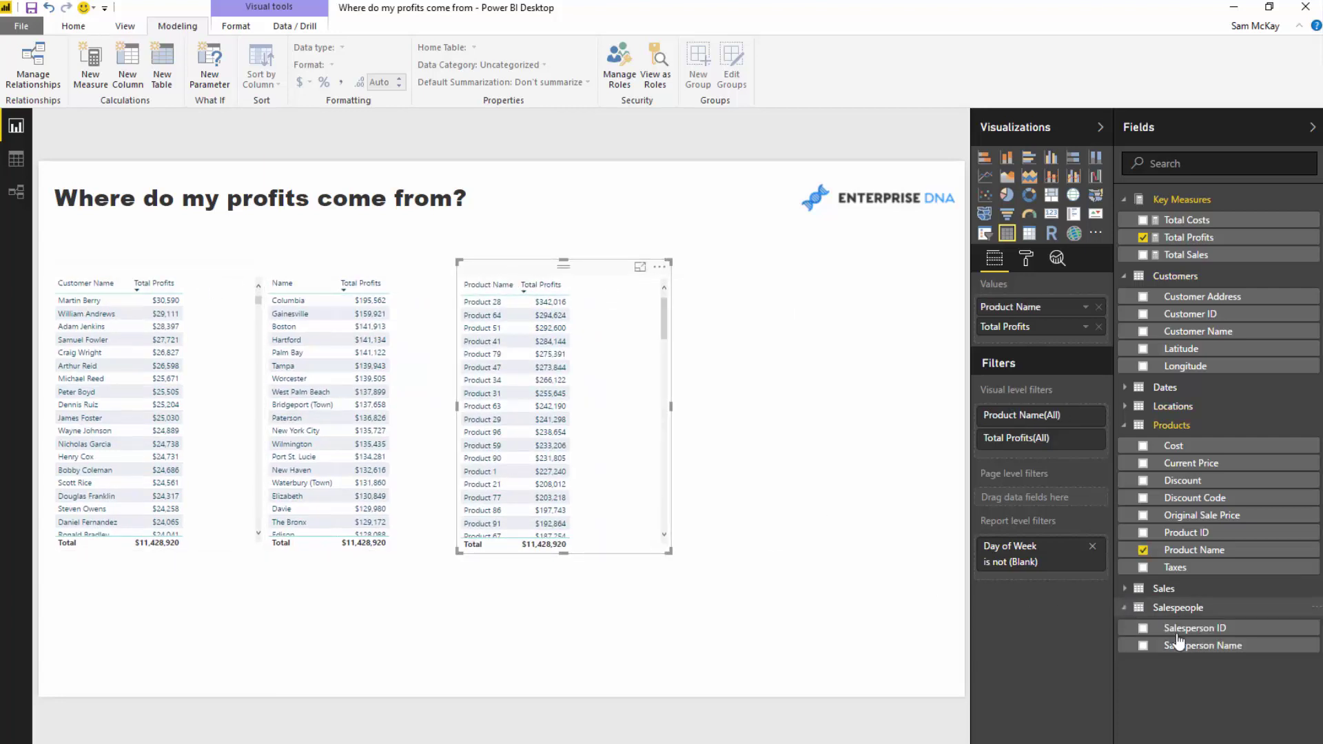
{"action": "left_click_drag", "start_coordinate": [596, 274], "coordinate": [796, 267]}
{"action": "left_click", "coordinate": [830, 286]}
{"action": "left_click_drag", "start_coordinate": [1199, 646], "coordinate": [1103, 319]}
{"action": "left_click", "coordinate": [1100, 306]}
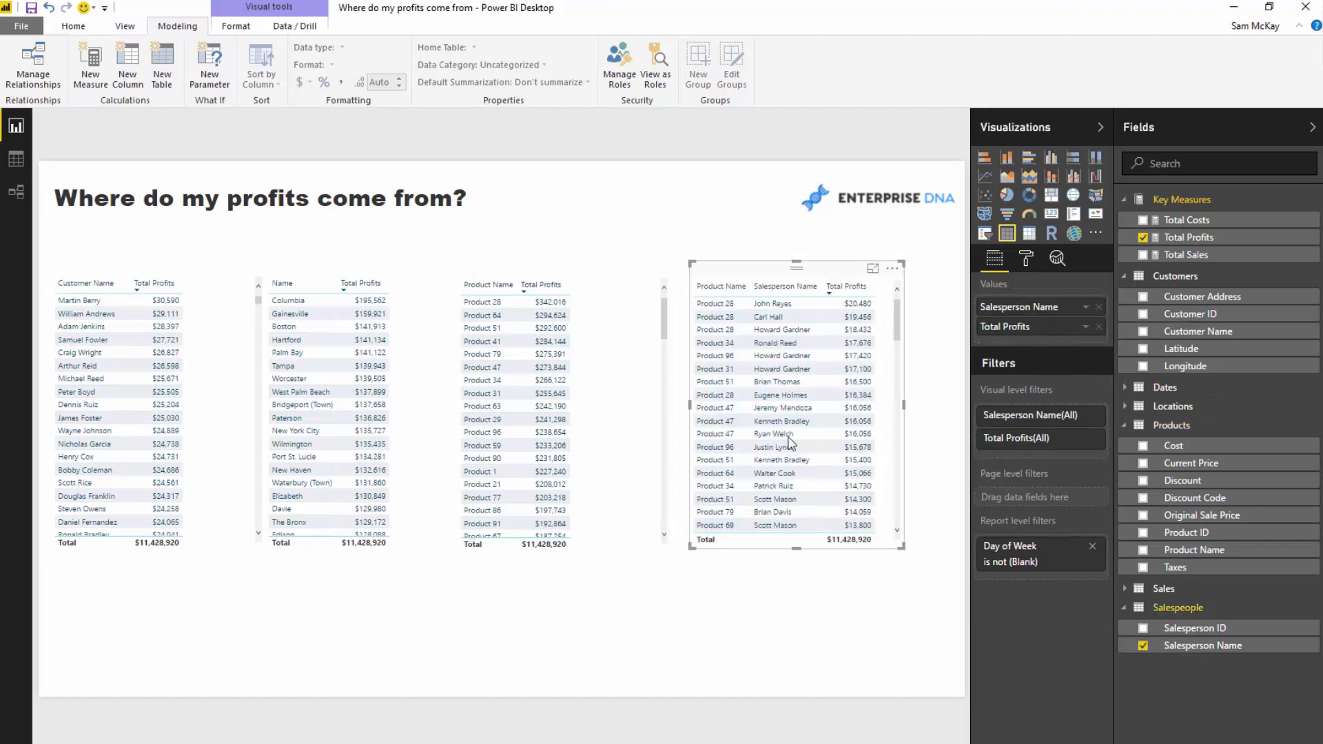
Enlarge the salesperson table, narrow the location and customer tables, and space all four tables across the page.
{"action": "left_click_drag", "start_coordinate": [901, 547], "coordinate": [918, 558]}
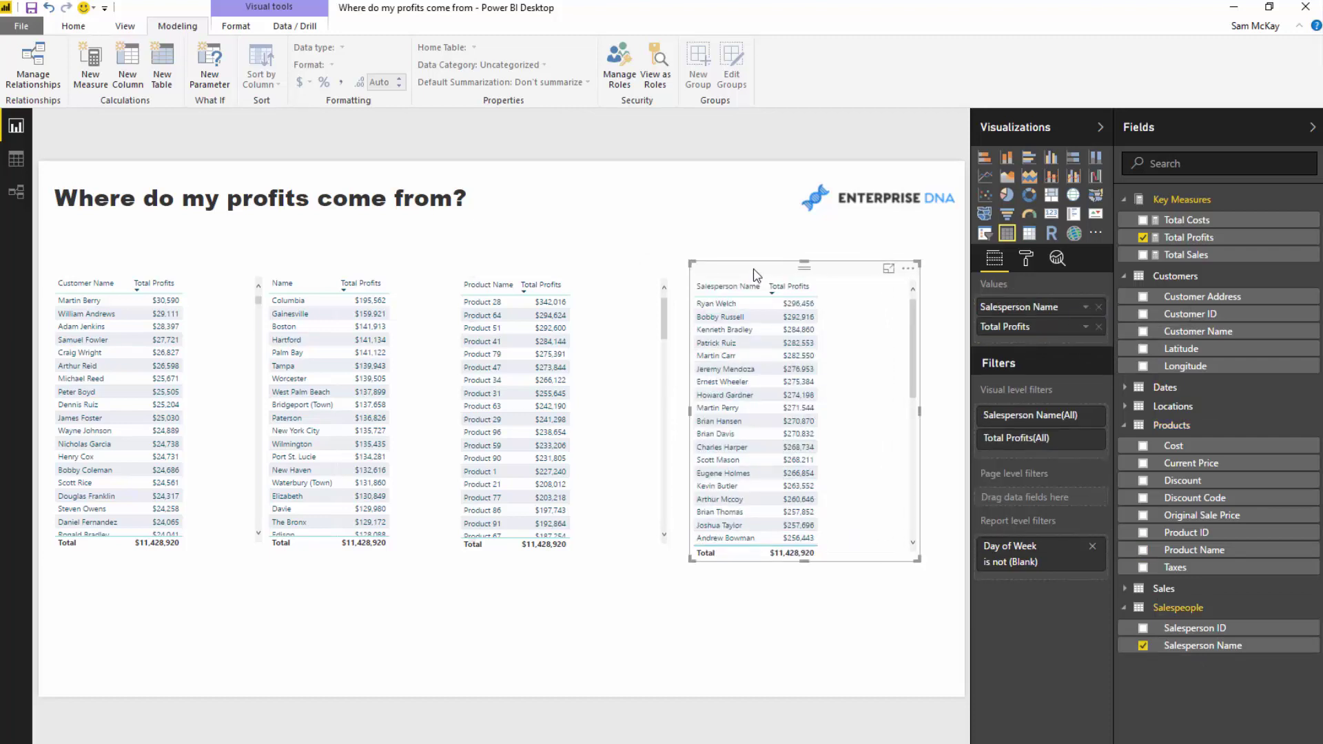
{"action": "left_click_drag", "start_coordinate": [762, 276], "coordinate": [791, 272]}
{"action": "left_click_drag", "start_coordinate": [564, 282], "coordinate": [574, 283]}
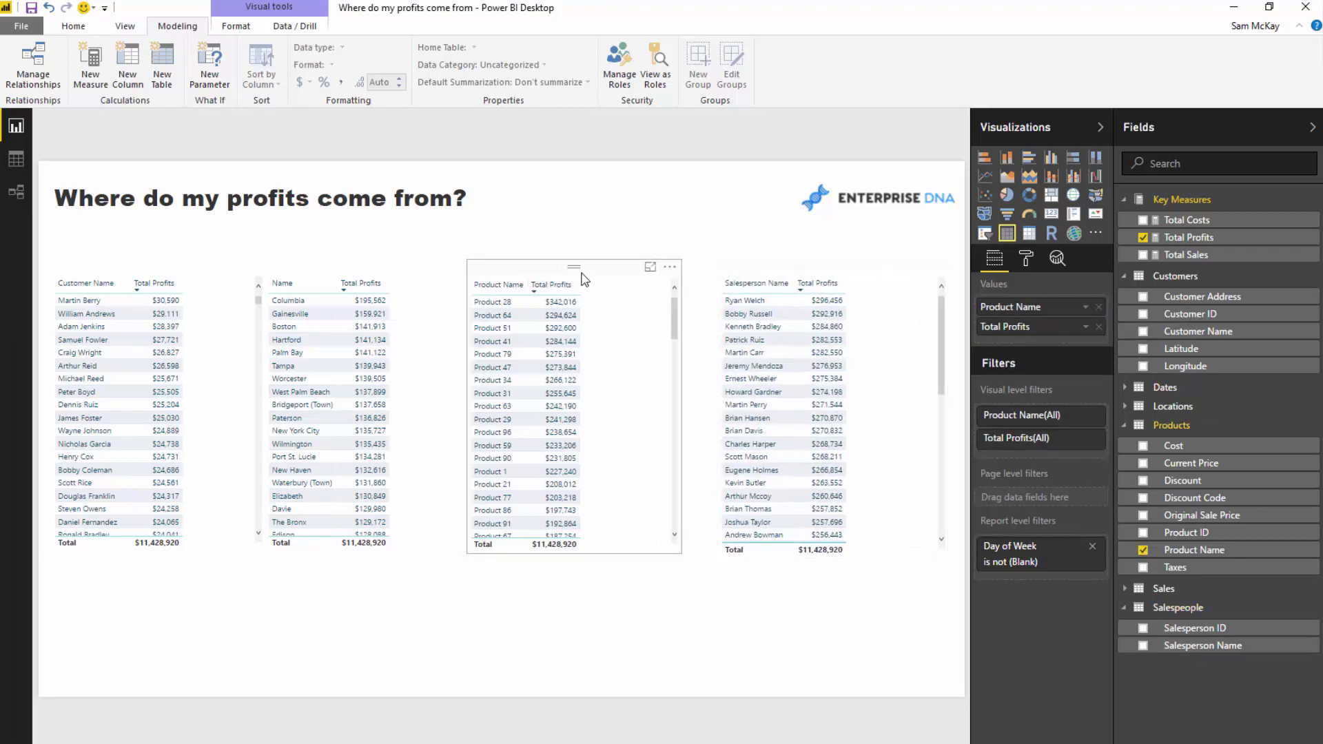
{"action": "left_click", "coordinate": [345, 276]}
{"action": "left_click_drag", "start_coordinate": [482, 406], "coordinate": [440, 405]}
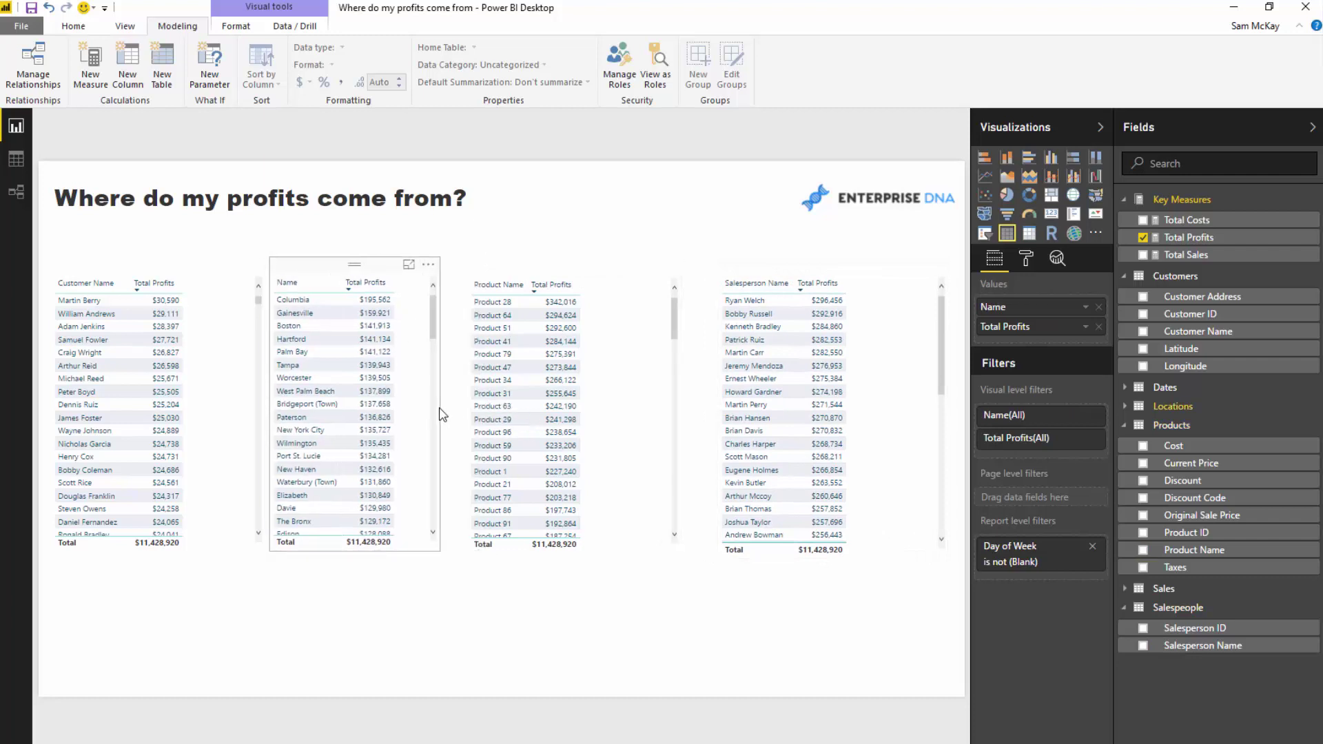
{"action": "left_click", "coordinate": [253, 393]}
{"action": "left_click_drag", "start_coordinate": [265, 405], "coordinate": [235, 405]}
{"action": "left_click", "coordinate": [455, 275]}
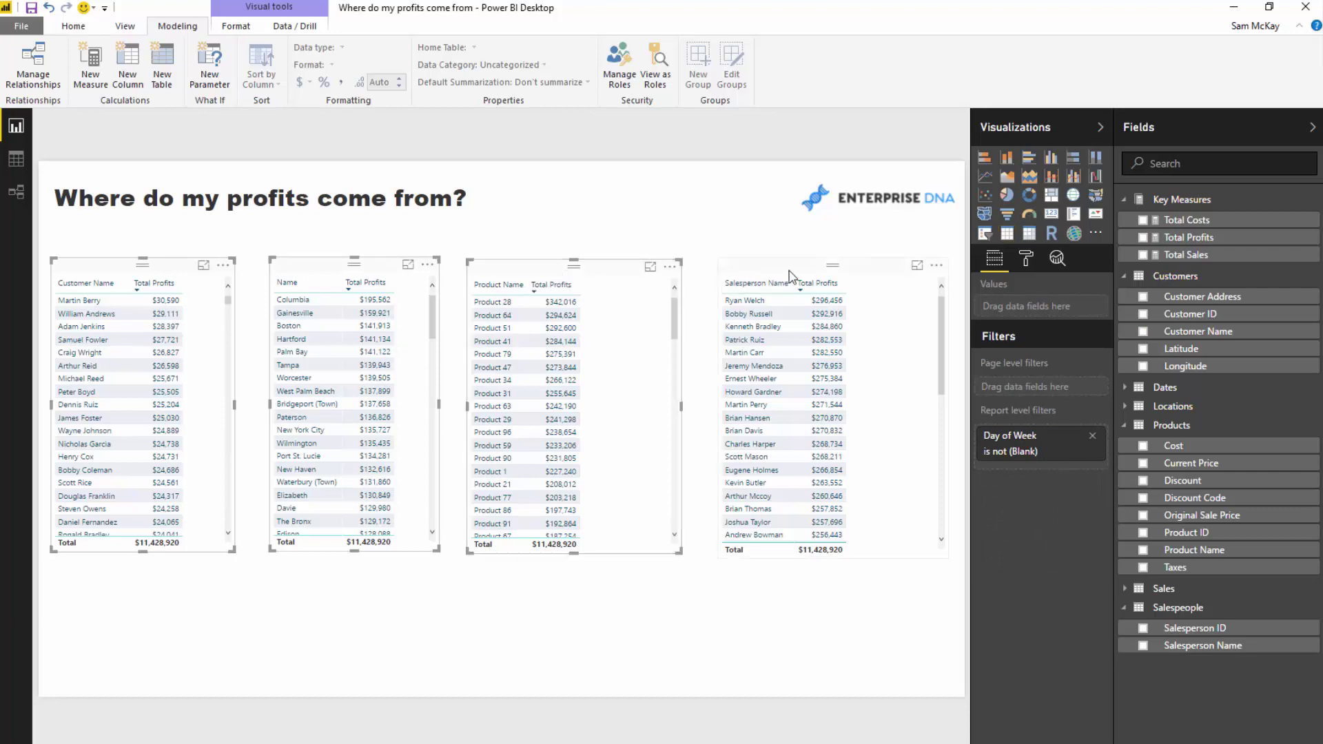
{"action": "left_click", "coordinate": [985, 157]}
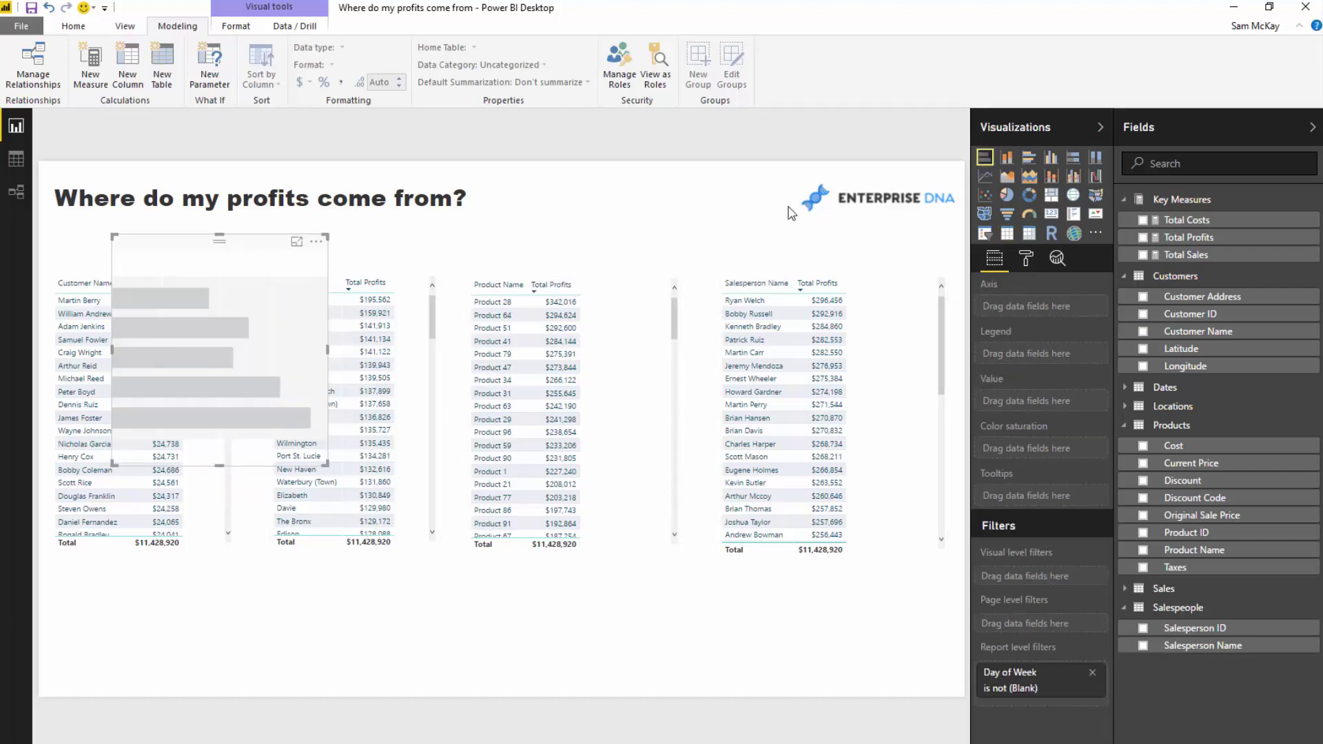
{"action": "left_click", "coordinate": [296, 241]}
{"action": "left_click", "coordinate": [86, 143]}
{"action": "key", "text": "Delete"}
Convert the customer, location, product and salesperson tables one by one to stacked bar charts.
{"action": "left_click", "coordinate": [161, 266]}
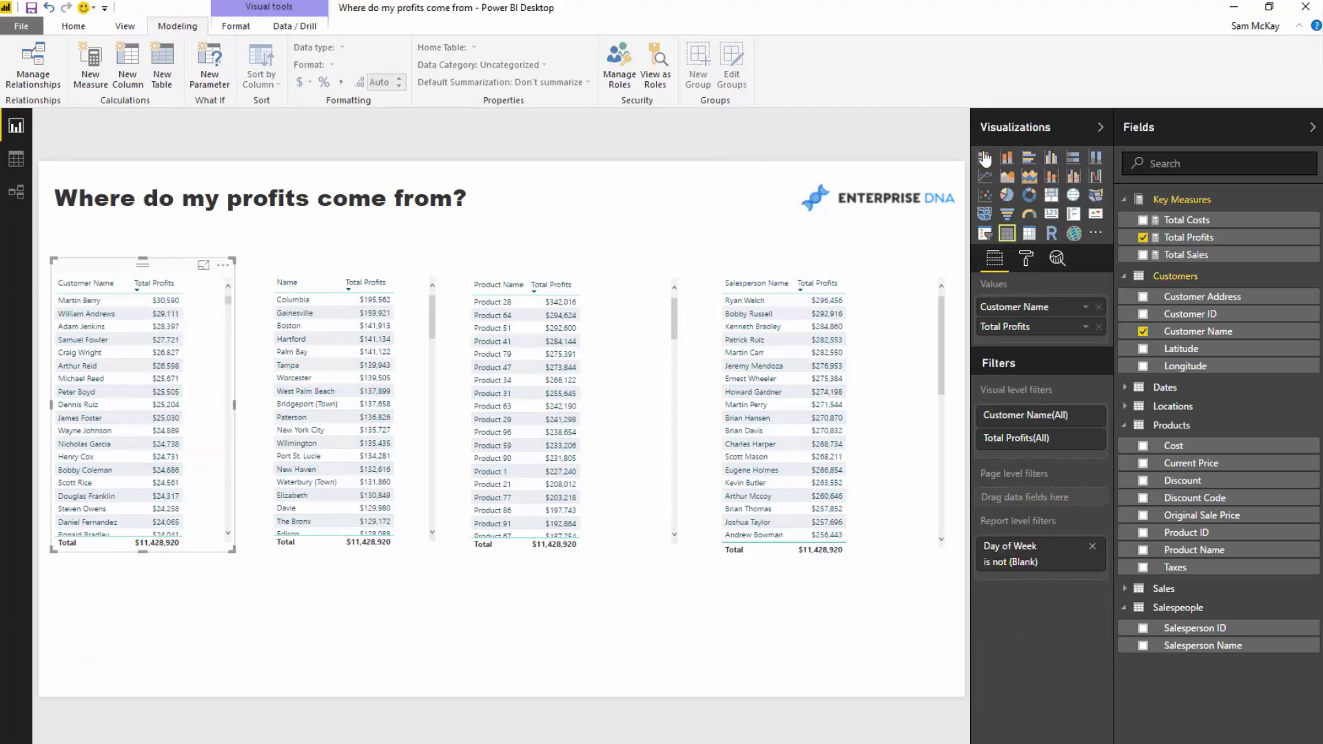
{"action": "left_click", "coordinate": [986, 158]}
{"action": "left_click", "coordinate": [351, 277]}
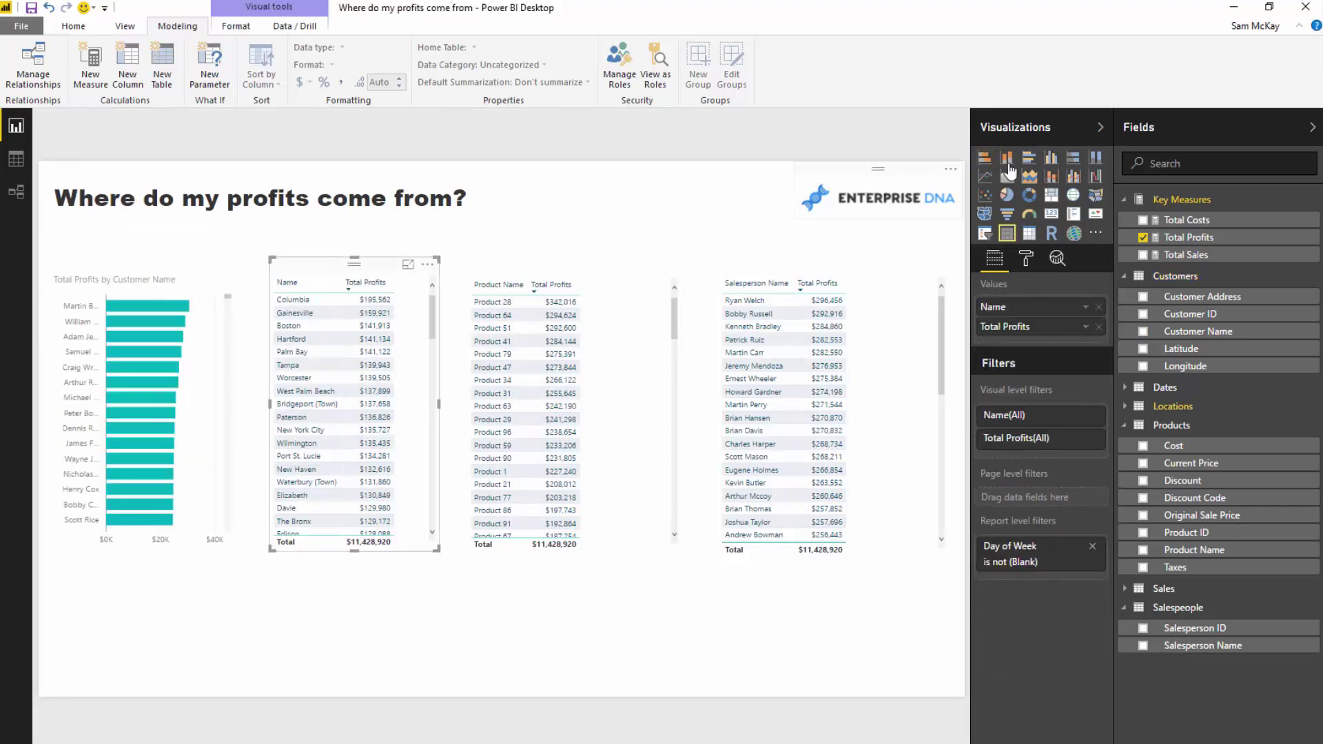
{"action": "left_click", "coordinate": [985, 160]}
{"action": "left_click", "coordinate": [579, 269]}
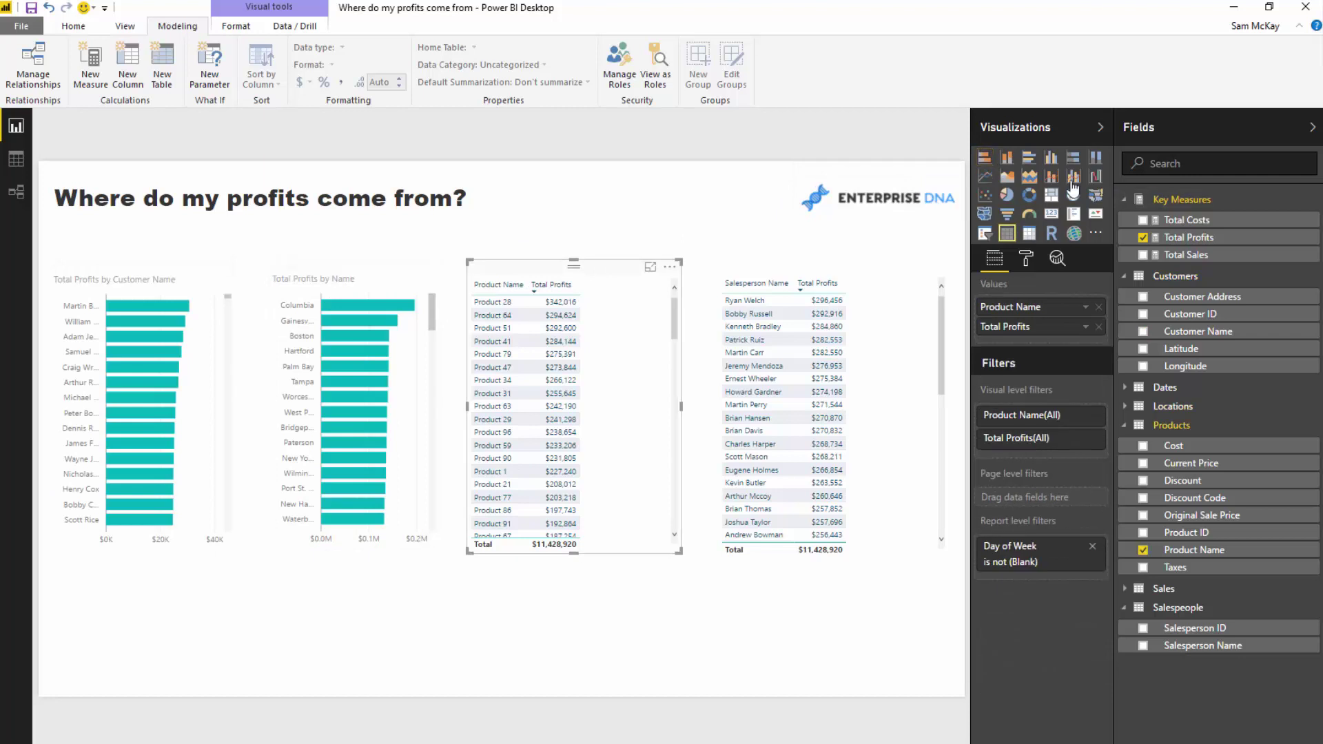
{"action": "left_click", "coordinate": [985, 158]}
{"action": "left_click", "coordinate": [803, 286]}
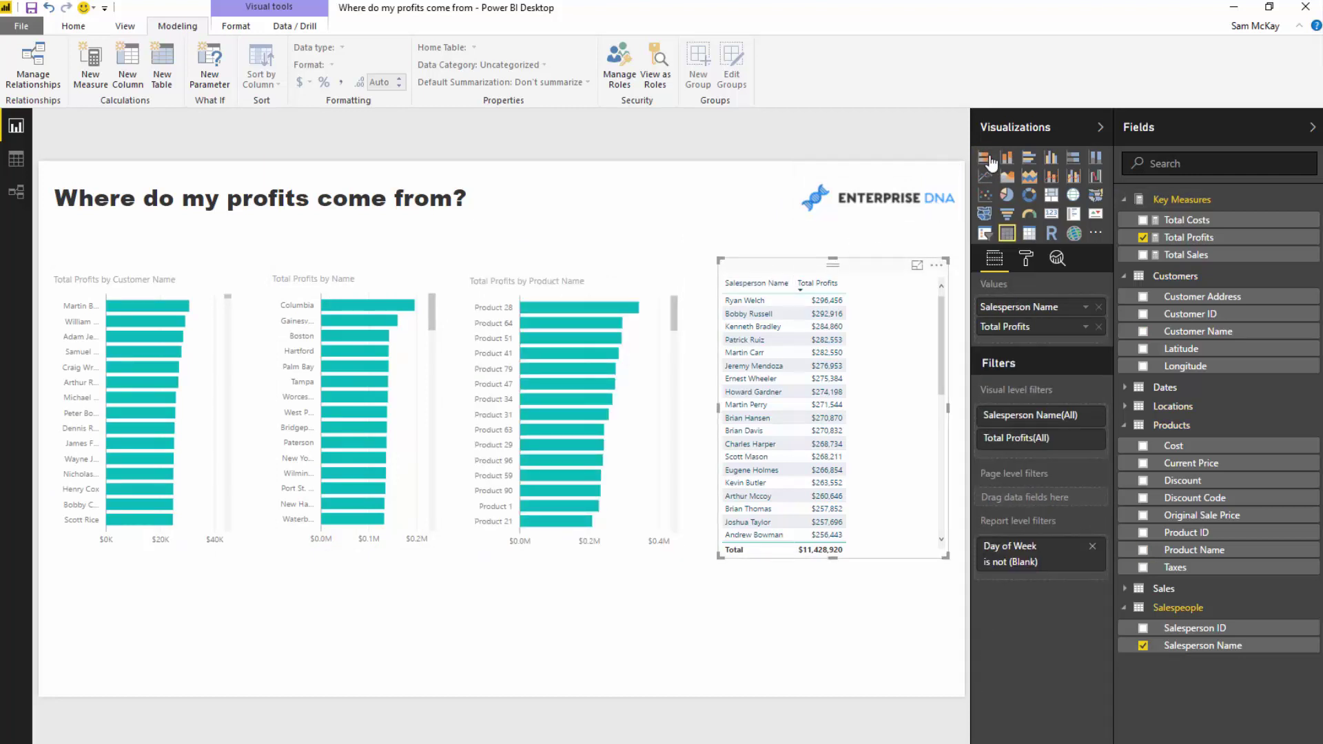
{"action": "left_click", "coordinate": [988, 158]}
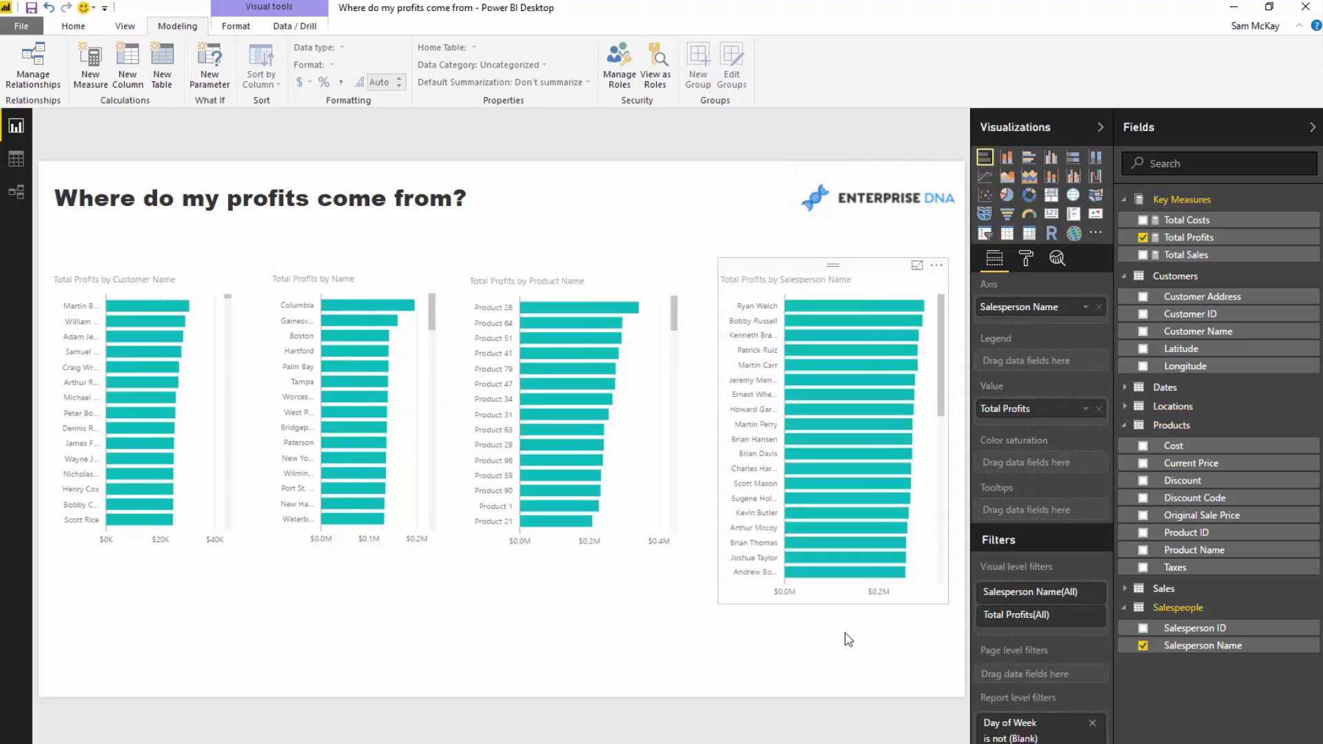
Stretch the product, location and customer bar charts down close to the page's lower edge and widen them slightly.
{"action": "left_click", "coordinate": [651, 502]}
{"action": "left_click_drag", "start_coordinate": [680, 552], "coordinate": [704, 664]}
{"action": "left_click", "coordinate": [386, 303]}
{"action": "left_click_drag", "start_coordinate": [437, 550], "coordinate": [453, 656]}
{"action": "left_click", "coordinate": [161, 352]}
{"action": "left_click_drag", "start_coordinate": [231, 551], "coordinate": [249, 658]}
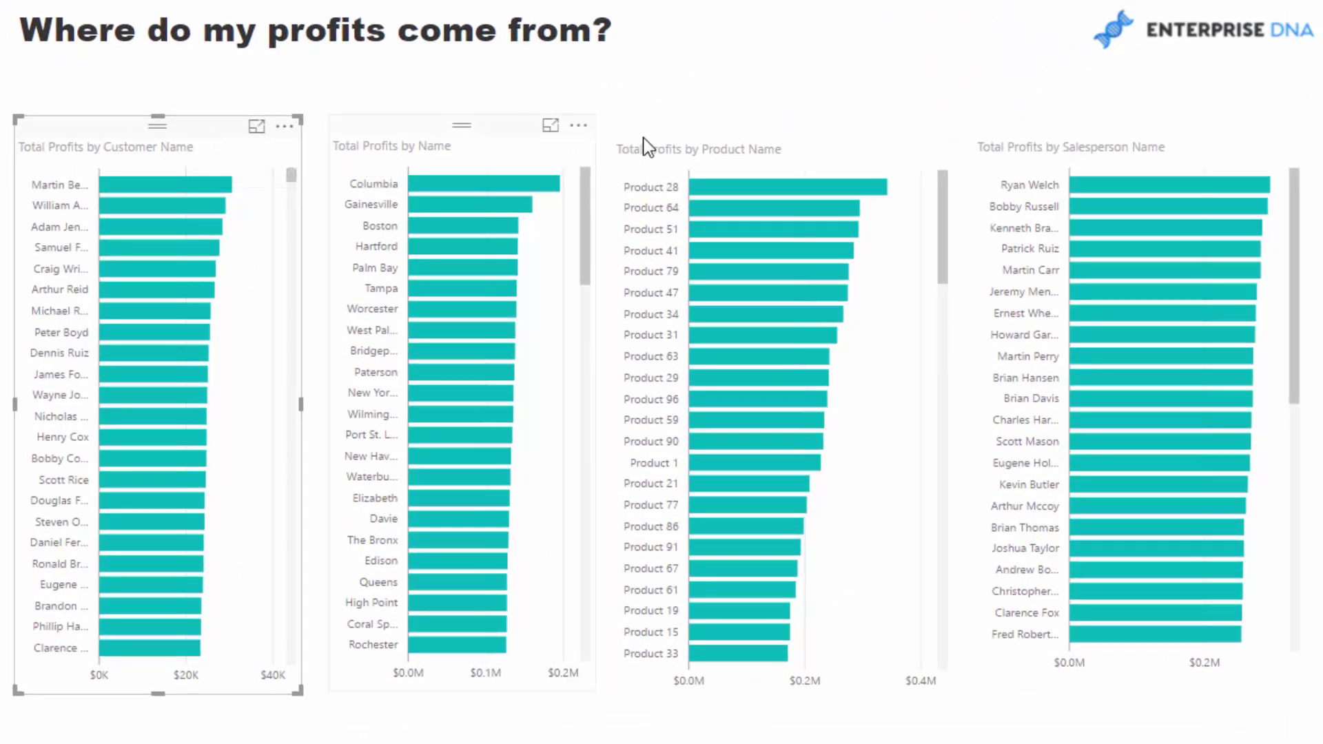
Turn on data labels for all four bar charts together and set the labels' display units to None.
{"action": "left_click", "coordinate": [1220, 134]}
{"action": "left_click", "coordinate": [784, 130], "text": "ctrl"}
{"action": "left_click", "coordinate": [420, 151], "text": "ctrl"}
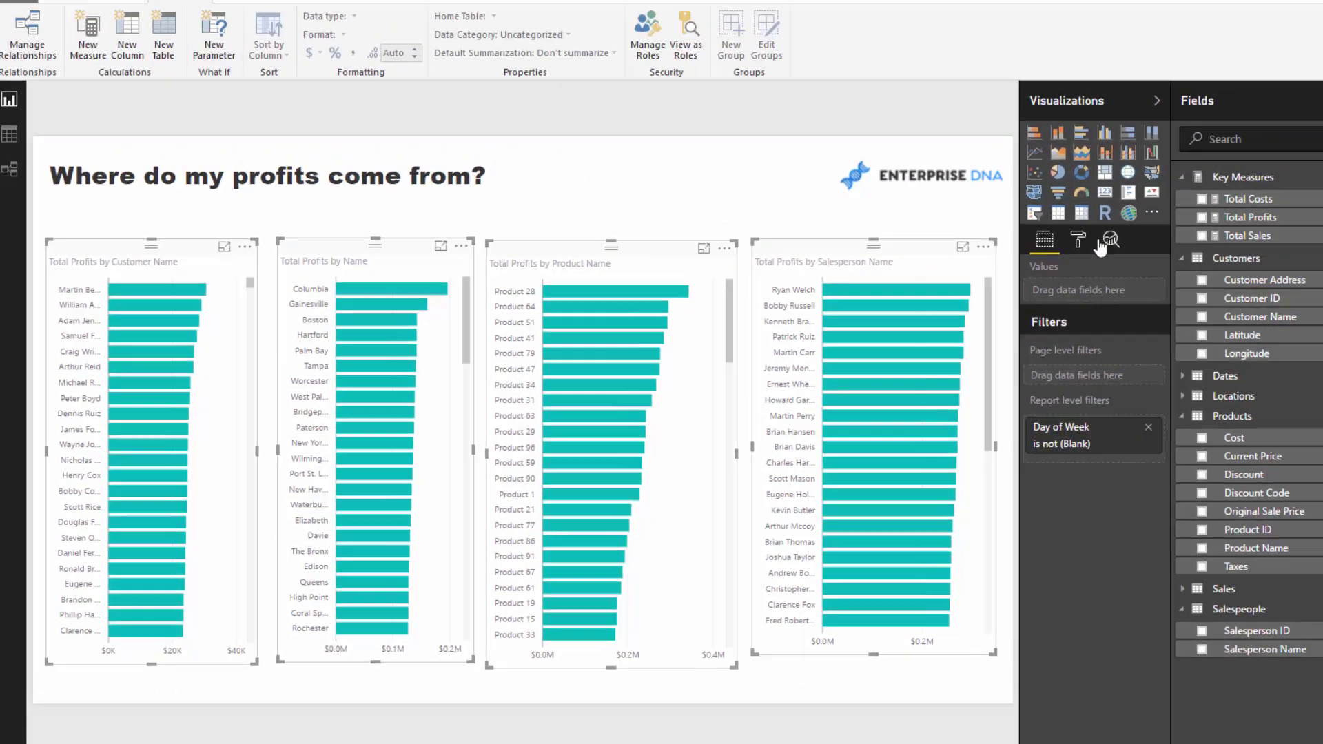
{"action": "left_click", "coordinate": [1028, 260]}
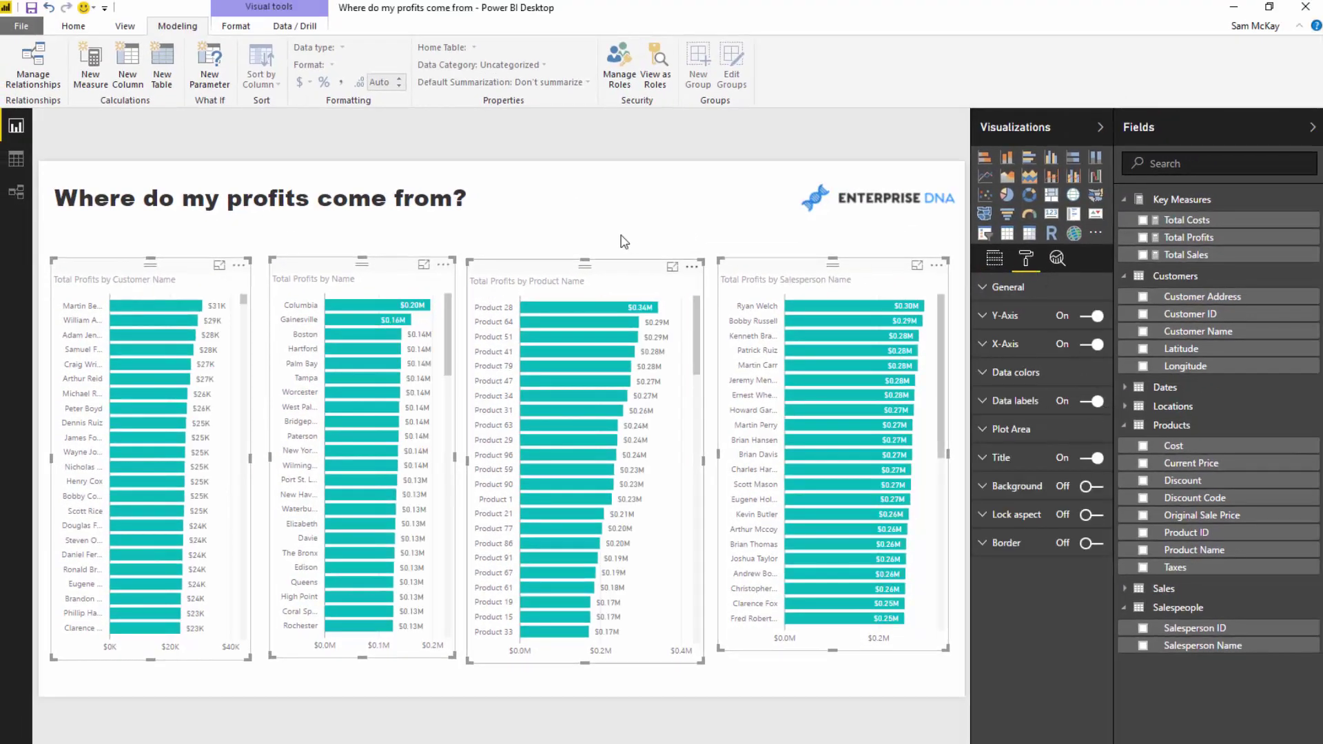
{"action": "left_click", "coordinate": [1022, 403]}
{"action": "left_click", "coordinate": [1067, 458]}
{"action": "left_click", "coordinate": [1060, 490]}
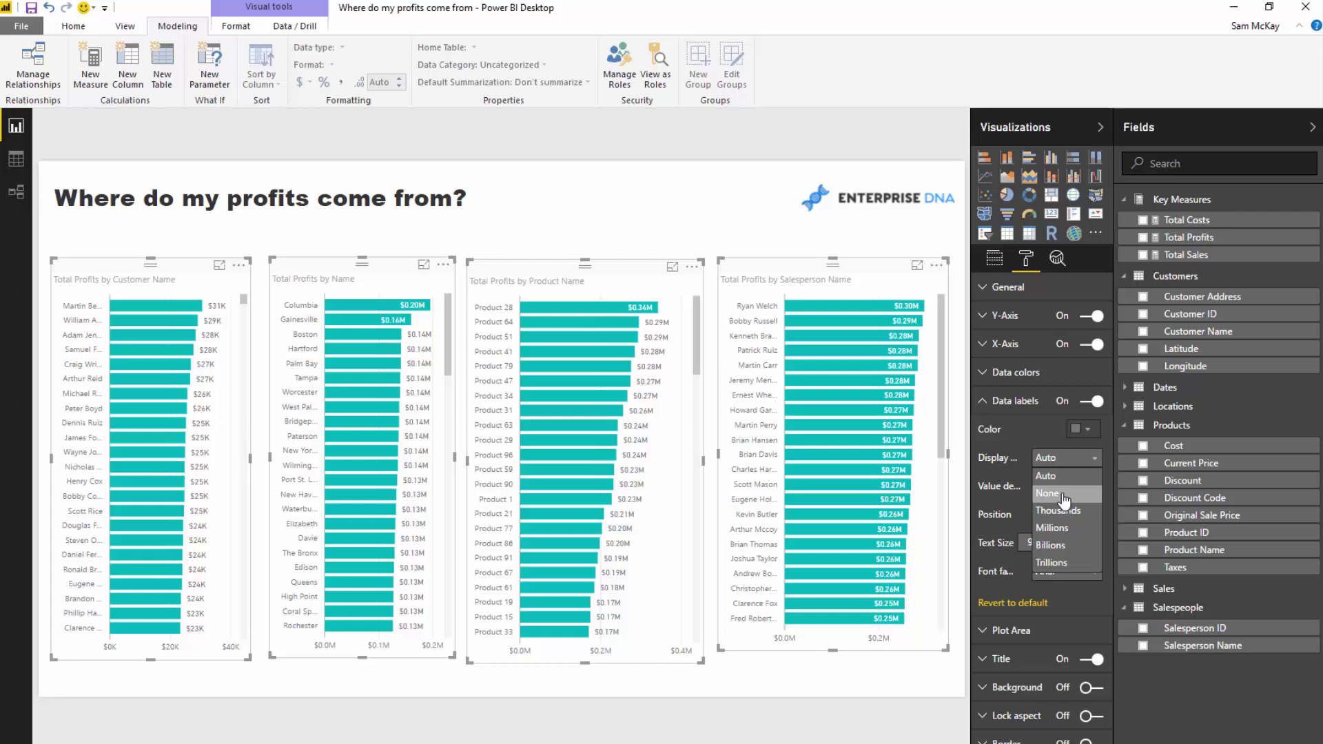
{"action": "left_click", "coordinate": [702, 230]}
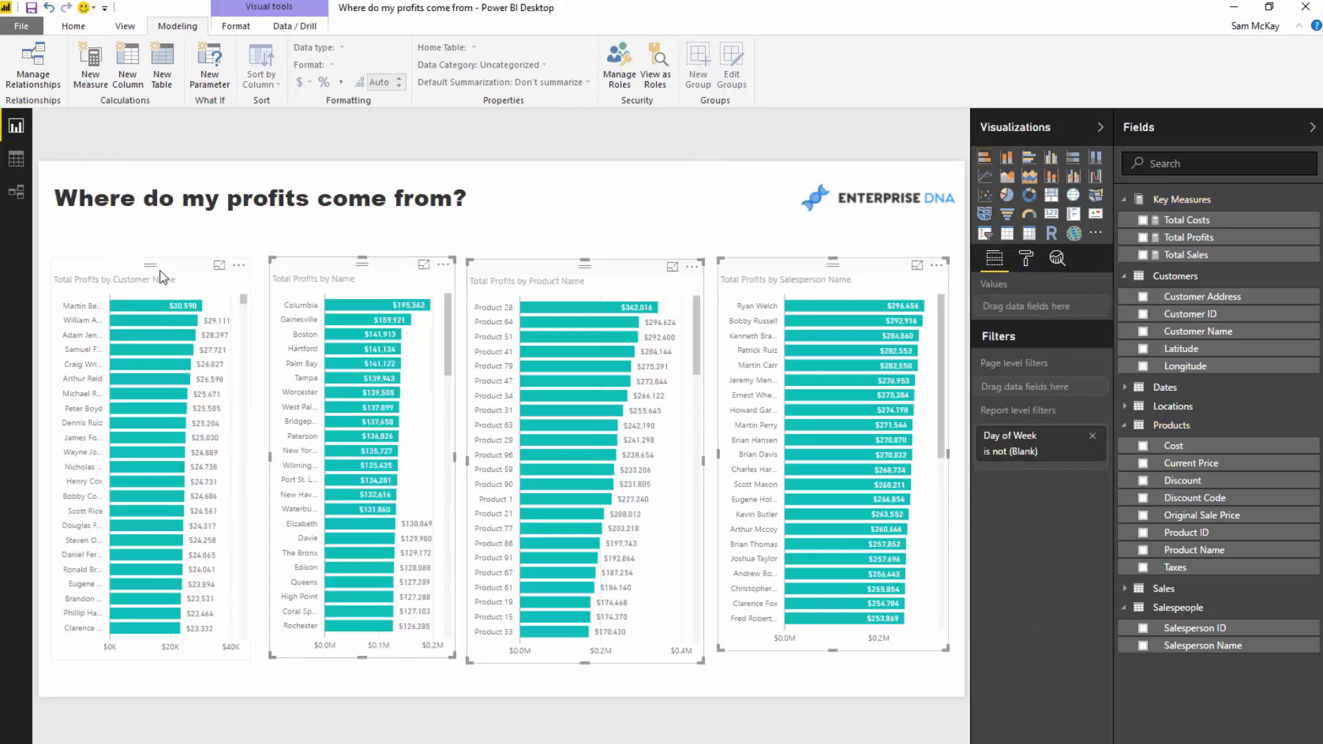
{"action": "left_click", "coordinate": [517, 249]}
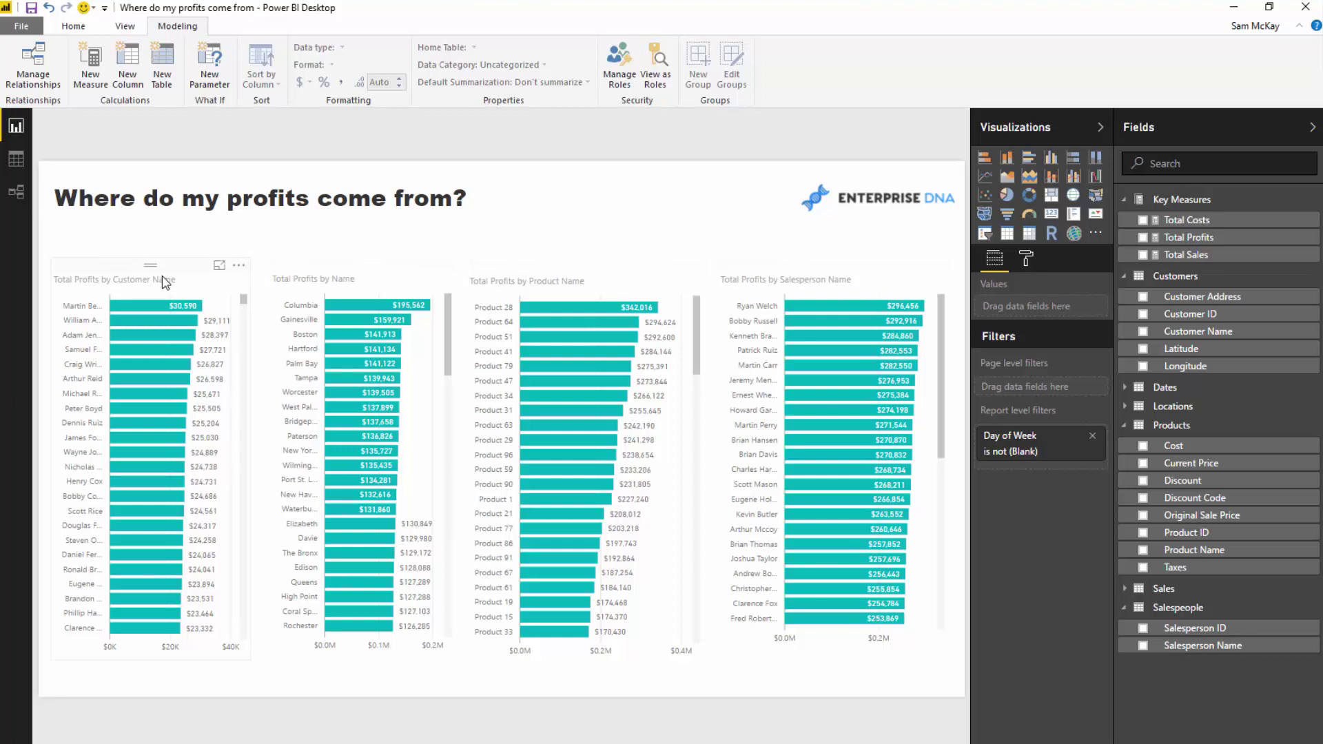
Create a MonthInCalendar slicer from the Dates table, shrink it and place it above the product chart.
{"action": "left_click", "coordinate": [1125, 277]}
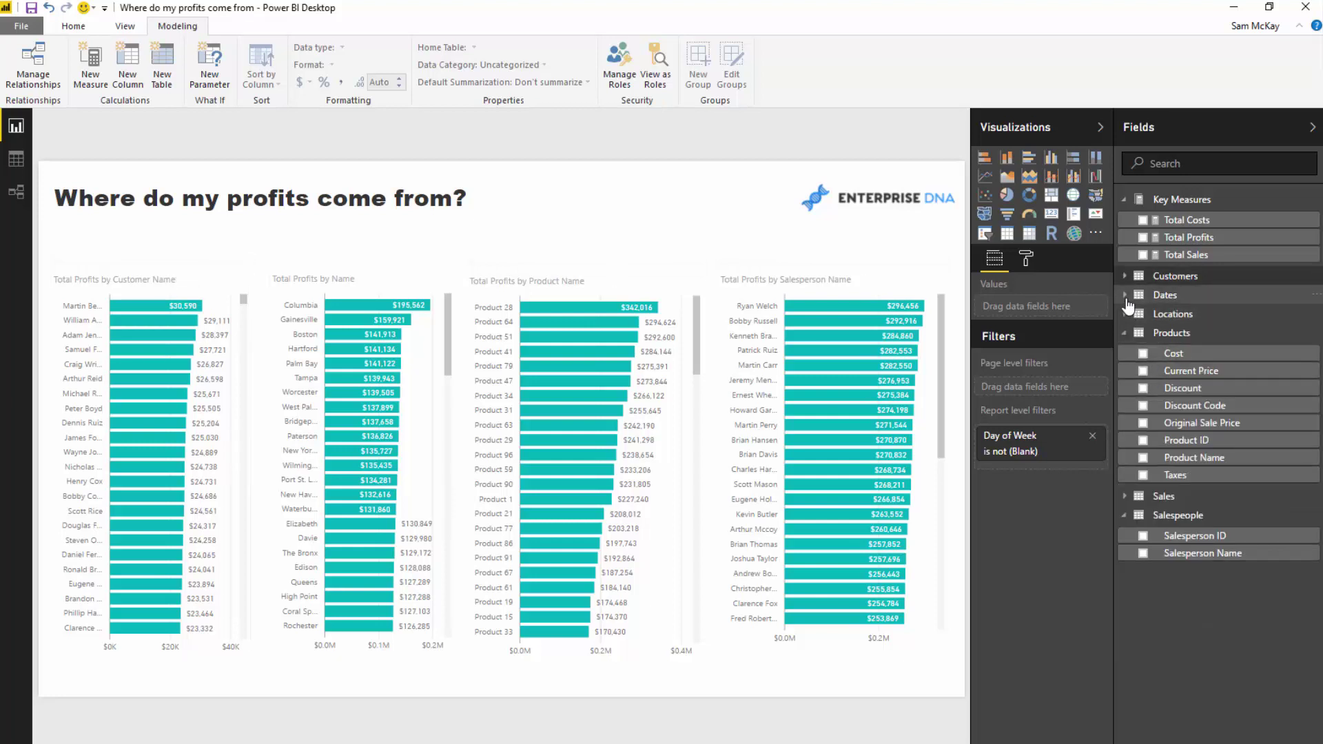
{"action": "left_click", "coordinate": [1124, 295]}
{"action": "left_click_drag", "start_coordinate": [1198, 375], "coordinate": [685, 237]}
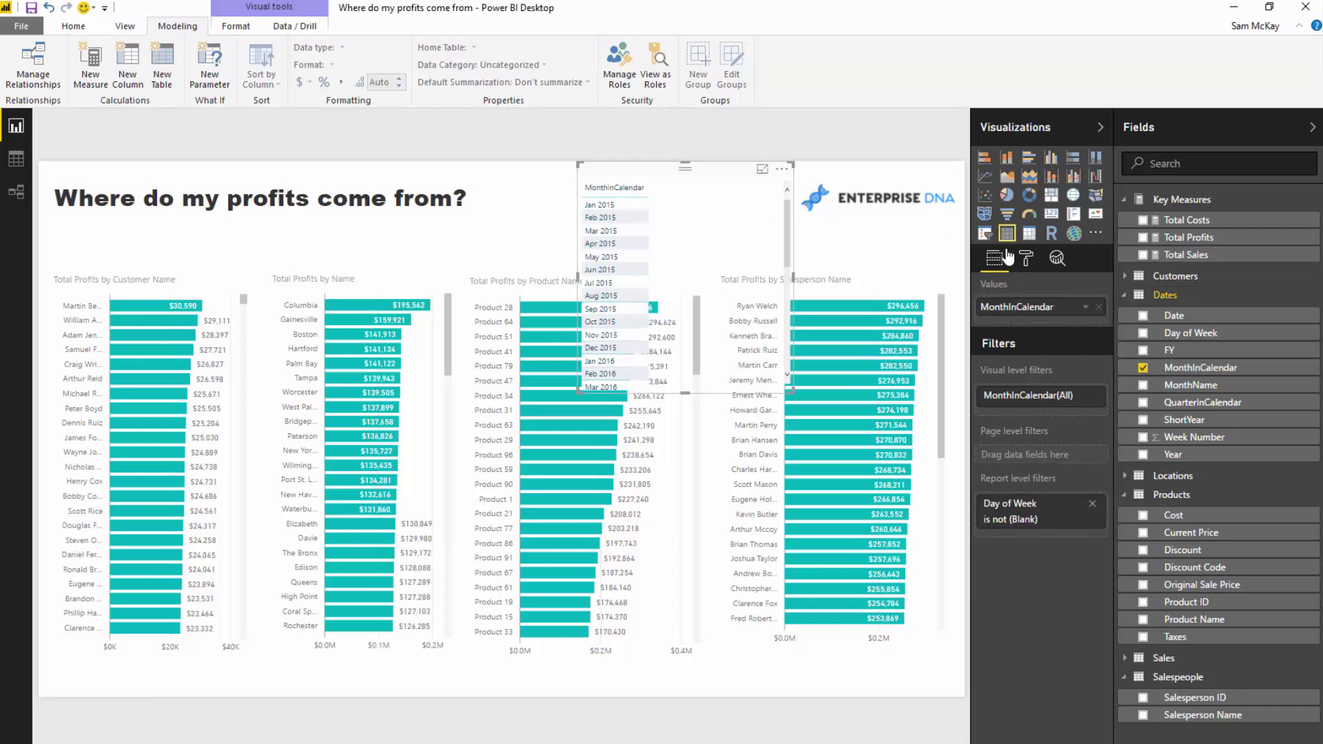
{"action": "left_click", "coordinate": [744, 225]}
{"action": "left_click_drag", "start_coordinate": [768, 261], "coordinate": [725, 232]}
{"action": "mouse_move", "coordinate": [632, 176]}
{"action": "left_mouse_down"}
{"action": "mouse_move", "coordinate": [839, 205]}
{"action": "mouse_move", "coordinate": [622, 199]}
{"action": "left_mouse_up"}
Filter the report to May 2017 with the month slicer and shift the slicer slightly upward.
{"action": "left_click", "coordinate": [680, 240]}
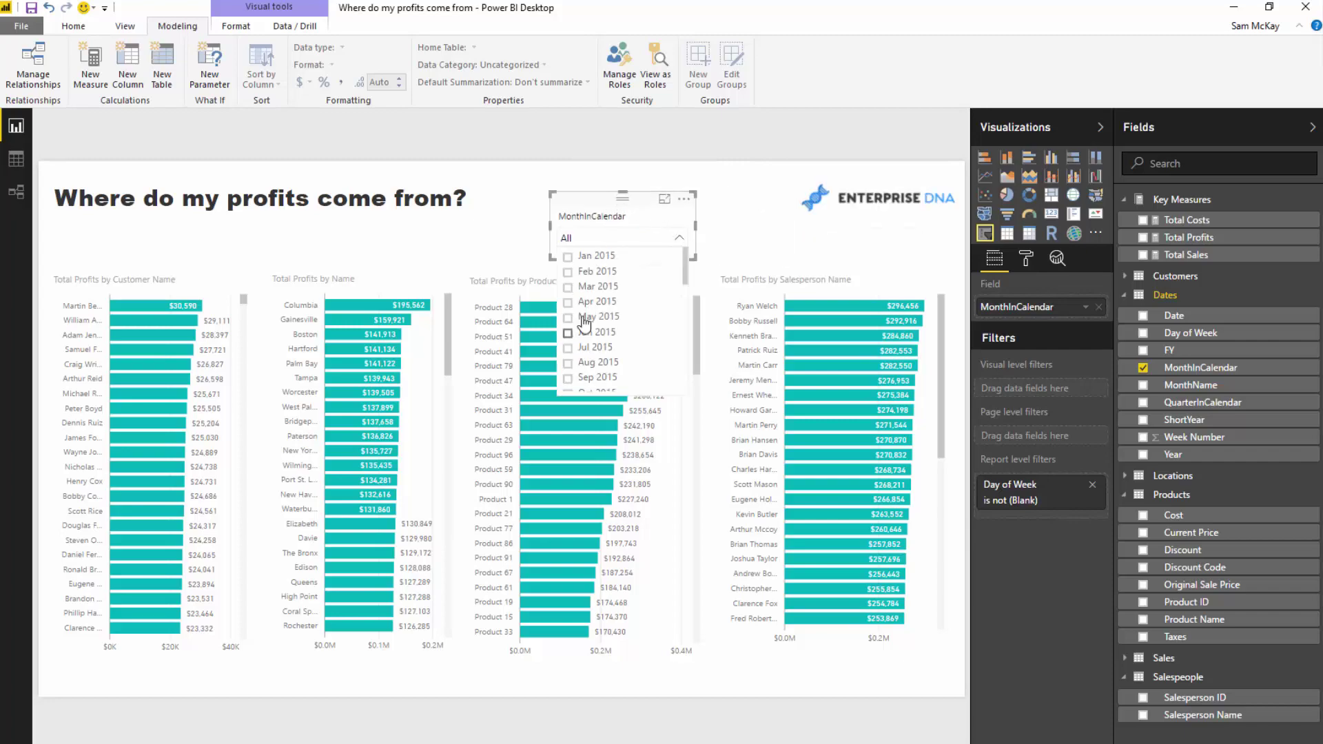
{"action": "scroll", "coordinate": [562, 322], "scroll_direction": "down", "scroll_amount": 2}
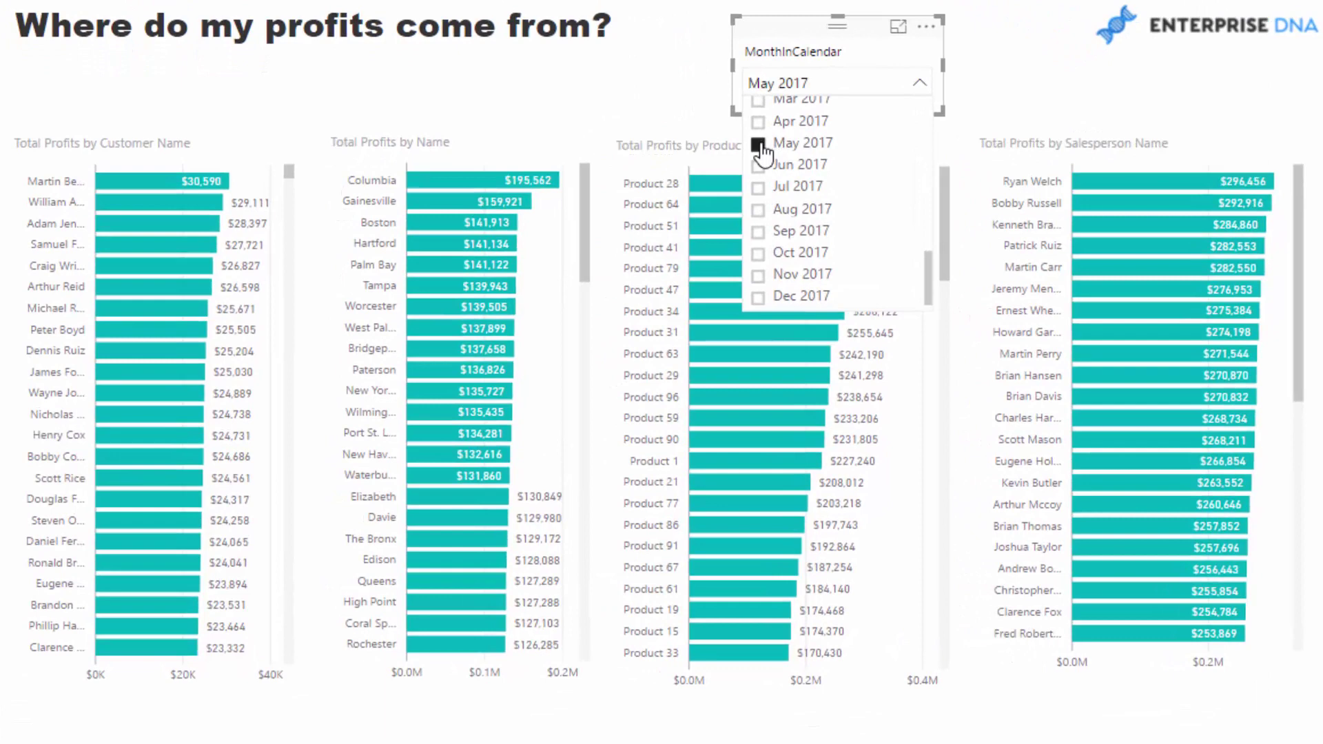
{"action": "left_click", "coordinate": [759, 145]}
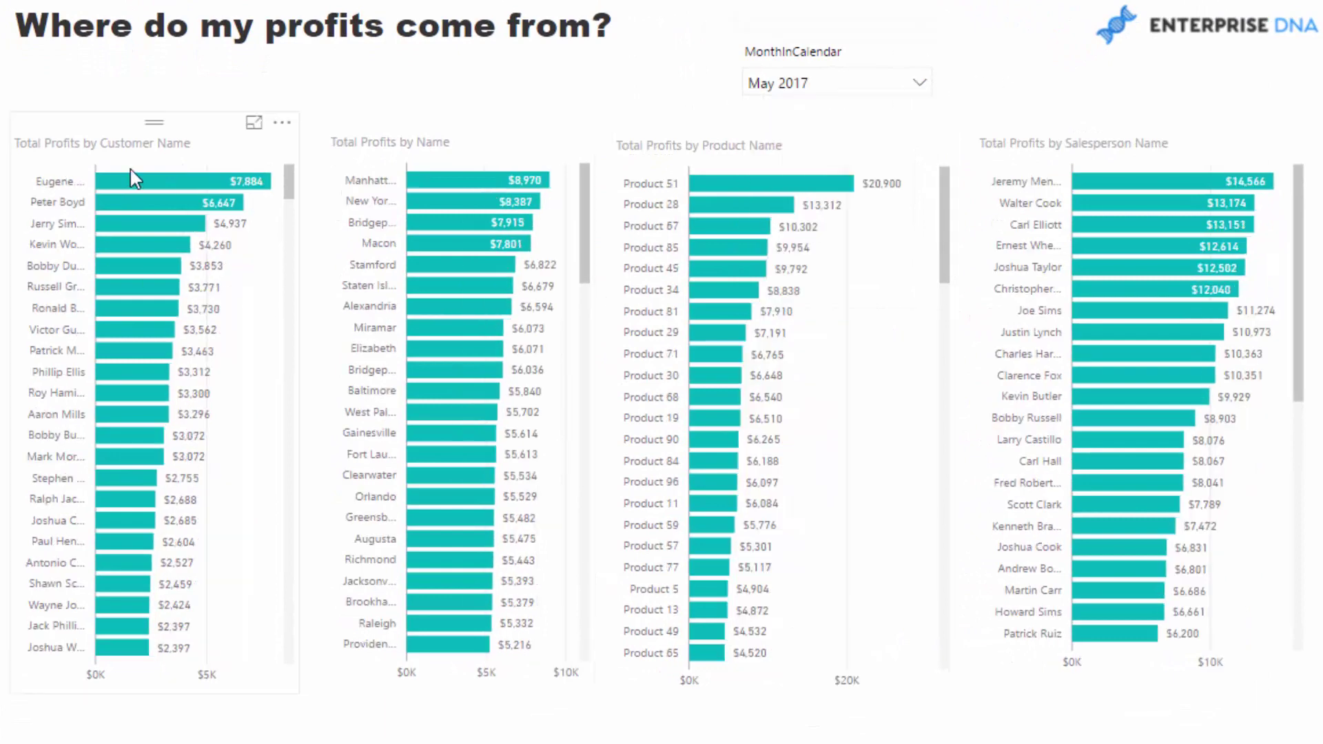
{"action": "left_click_drag", "start_coordinate": [748, 51], "coordinate": [875, 31]}
Lower the top edges of the salesperson, product, location and customer bar charts to free space beneath the page title.
{"action": "left_click", "coordinate": [1053, 120]}
{"action": "left_click_drag", "start_coordinate": [1142, 160], "coordinate": [1142, 157]}
{"action": "left_click", "coordinate": [847, 130]}
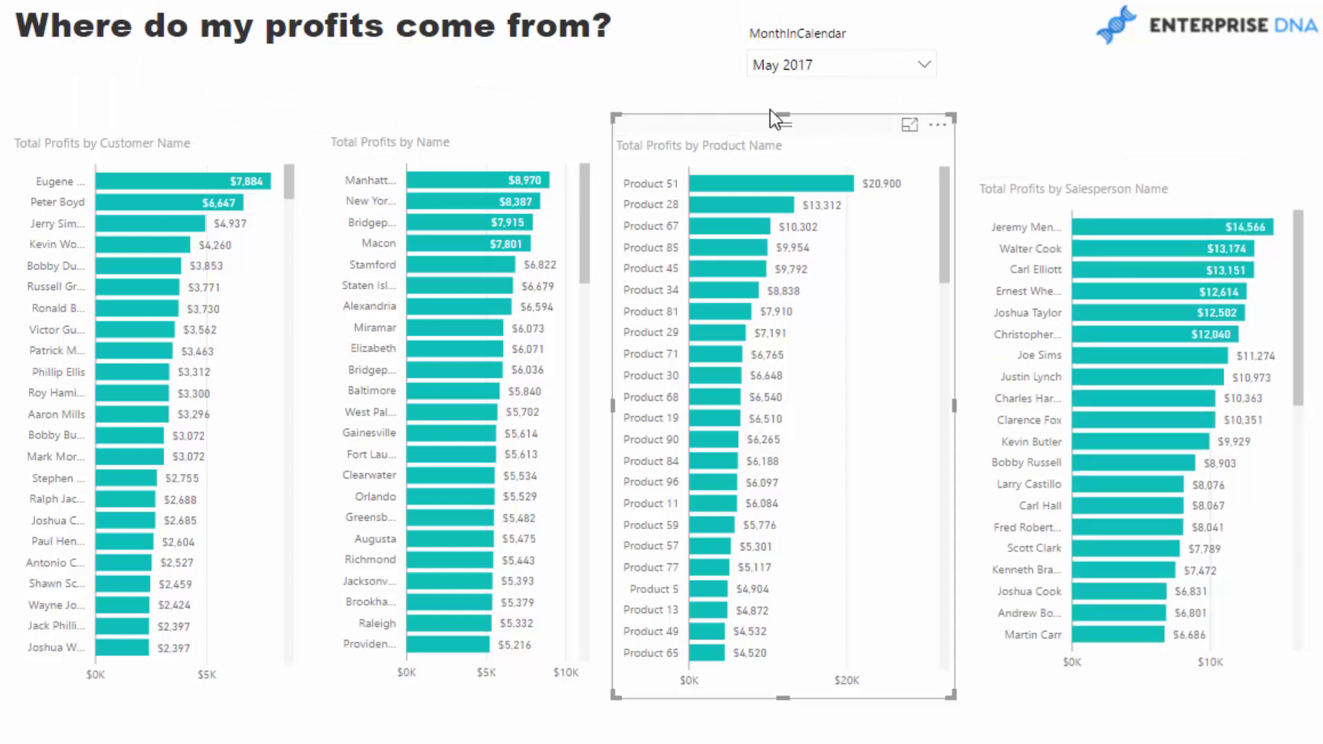
{"action": "left_click_drag", "start_coordinate": [786, 124], "coordinate": [798, 159]}
{"action": "left_click", "coordinate": [434, 114]}
{"action": "left_click", "coordinate": [452, 130]}
{"action": "left_click_drag", "start_coordinate": [460, 112], "coordinate": [460, 154]}
{"action": "left_click", "coordinate": [167, 122]}
{"action": "left_click_drag", "start_coordinate": [165, 113], "coordinate": [171, 151]}
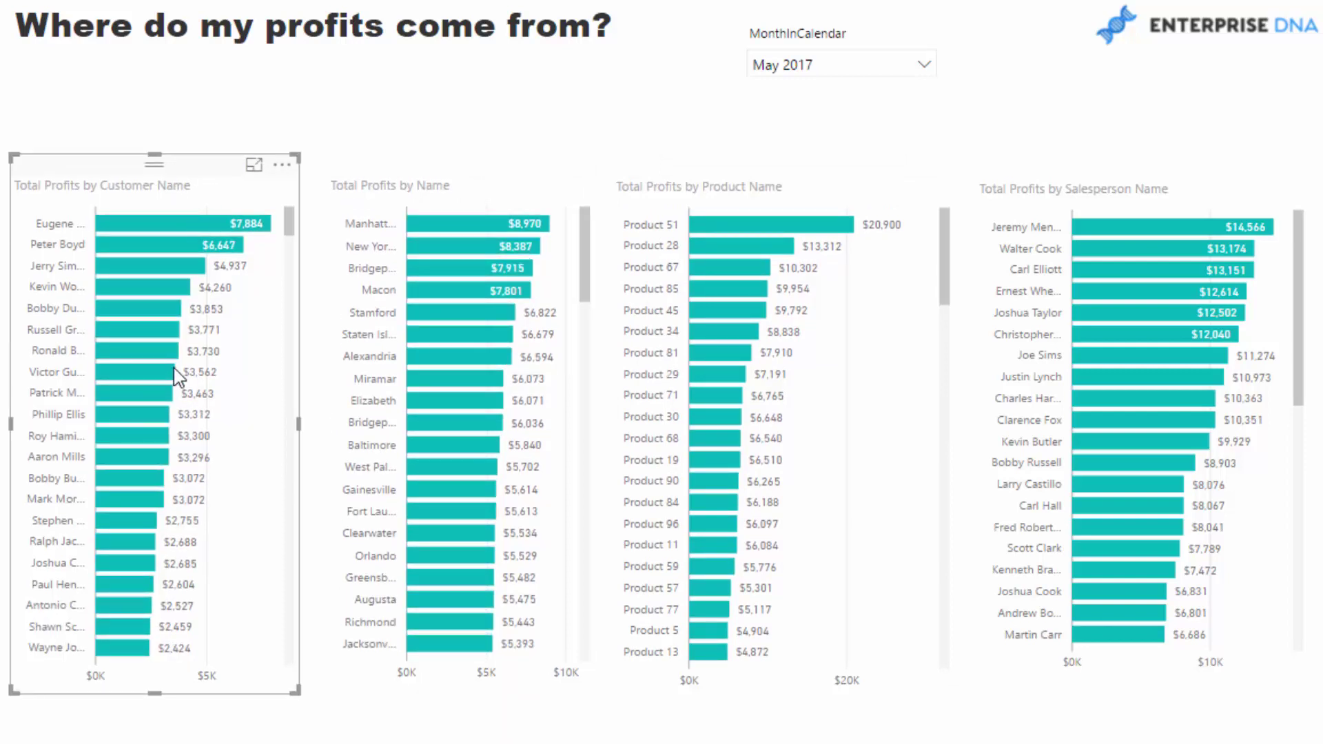
{"action": "left_click", "coordinate": [1175, 119]}
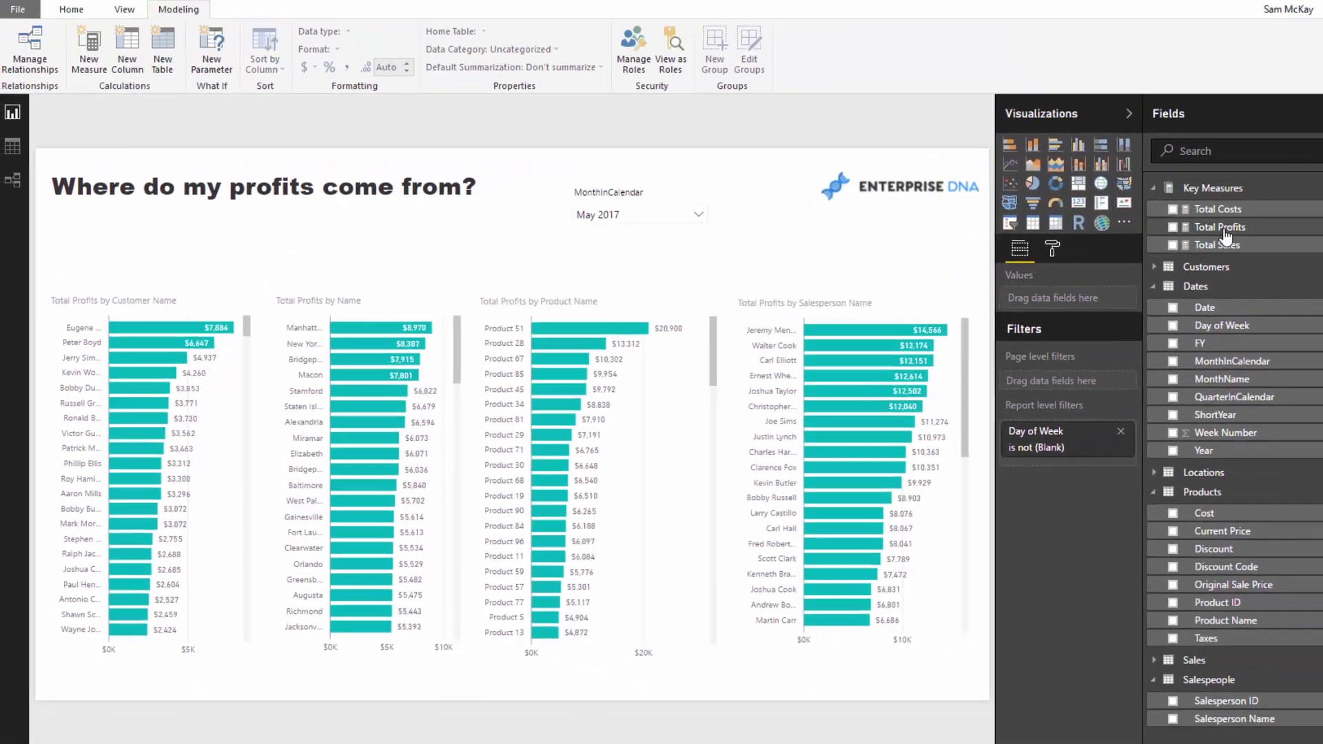
Add a small Total Profits card below the company logo, above the salesperson chart.
{"action": "left_click_drag", "start_coordinate": [1189, 237], "coordinate": [840, 269]}
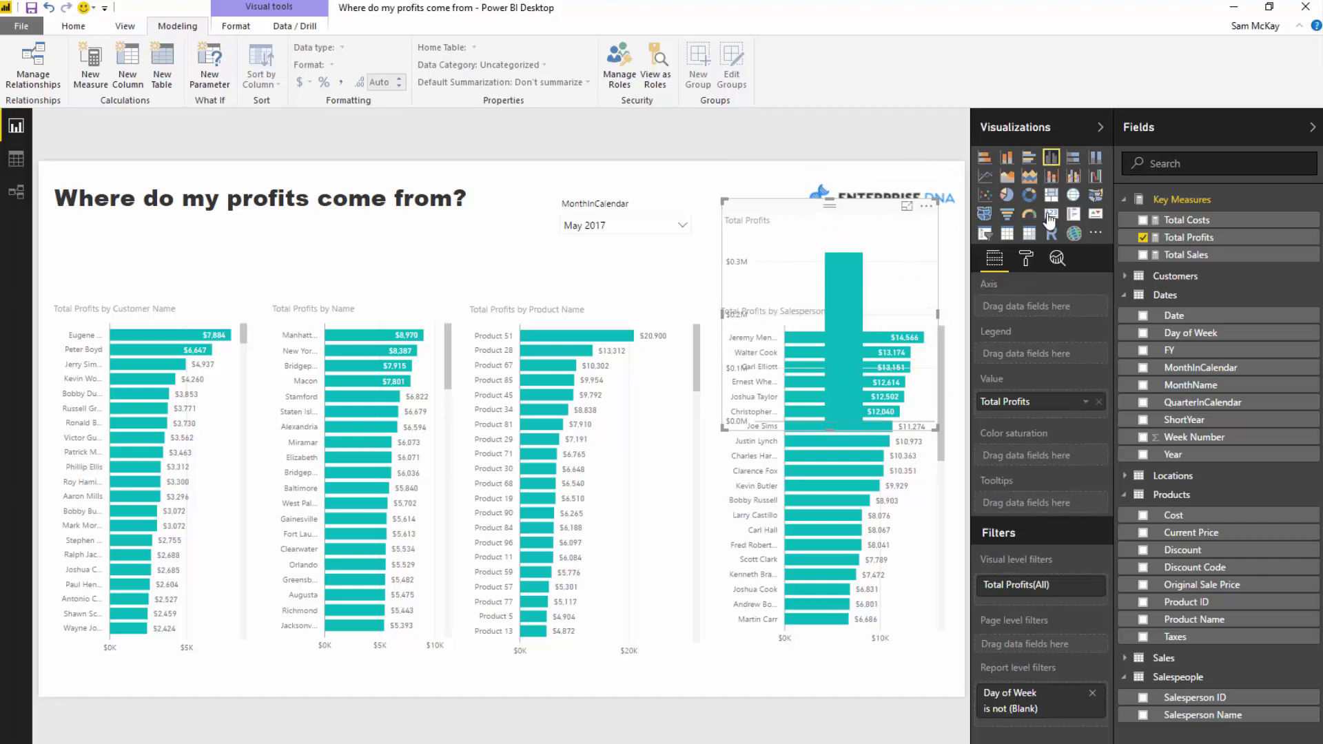
{"action": "left_click", "coordinate": [1051, 215]}
{"action": "left_click_drag", "start_coordinate": [723, 429], "coordinate": [838, 292]}
{"action": "left_click_drag", "start_coordinate": [872, 239], "coordinate": [876, 241]}
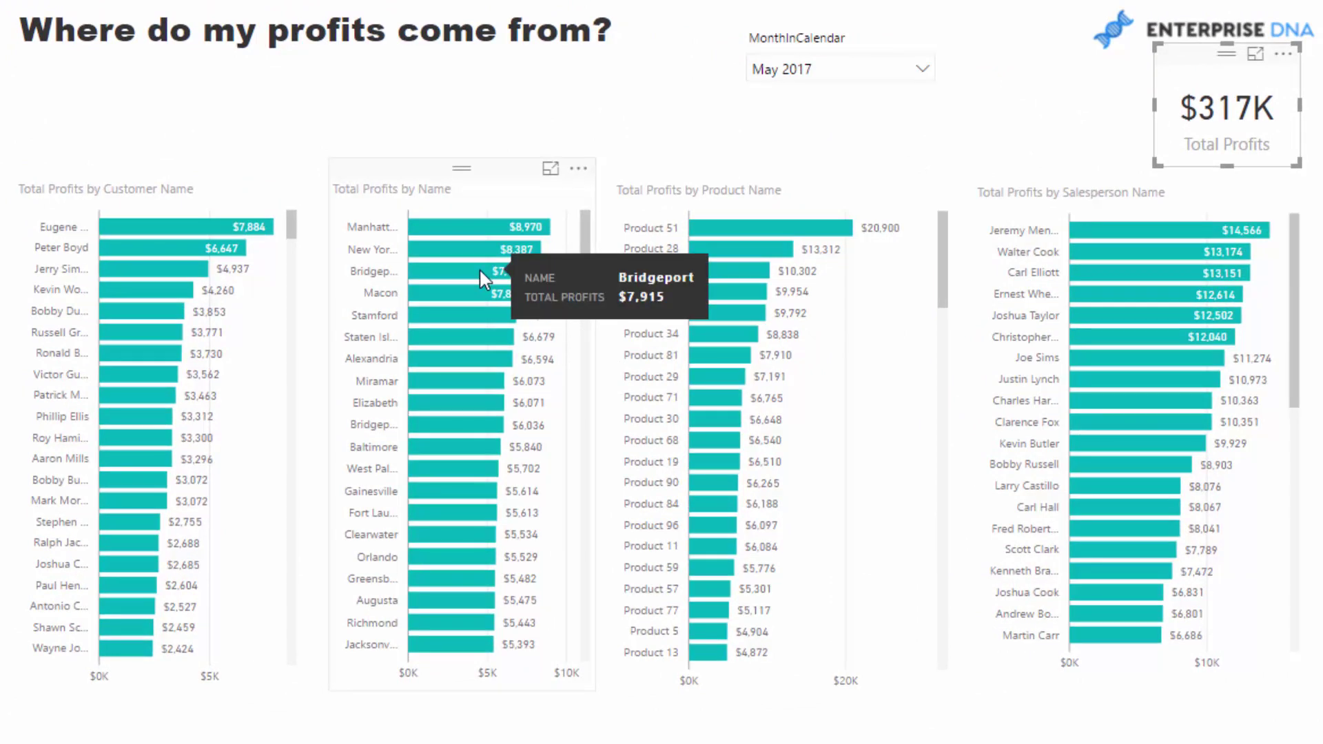
{"action": "mouse_move", "coordinate": [555, 217]}
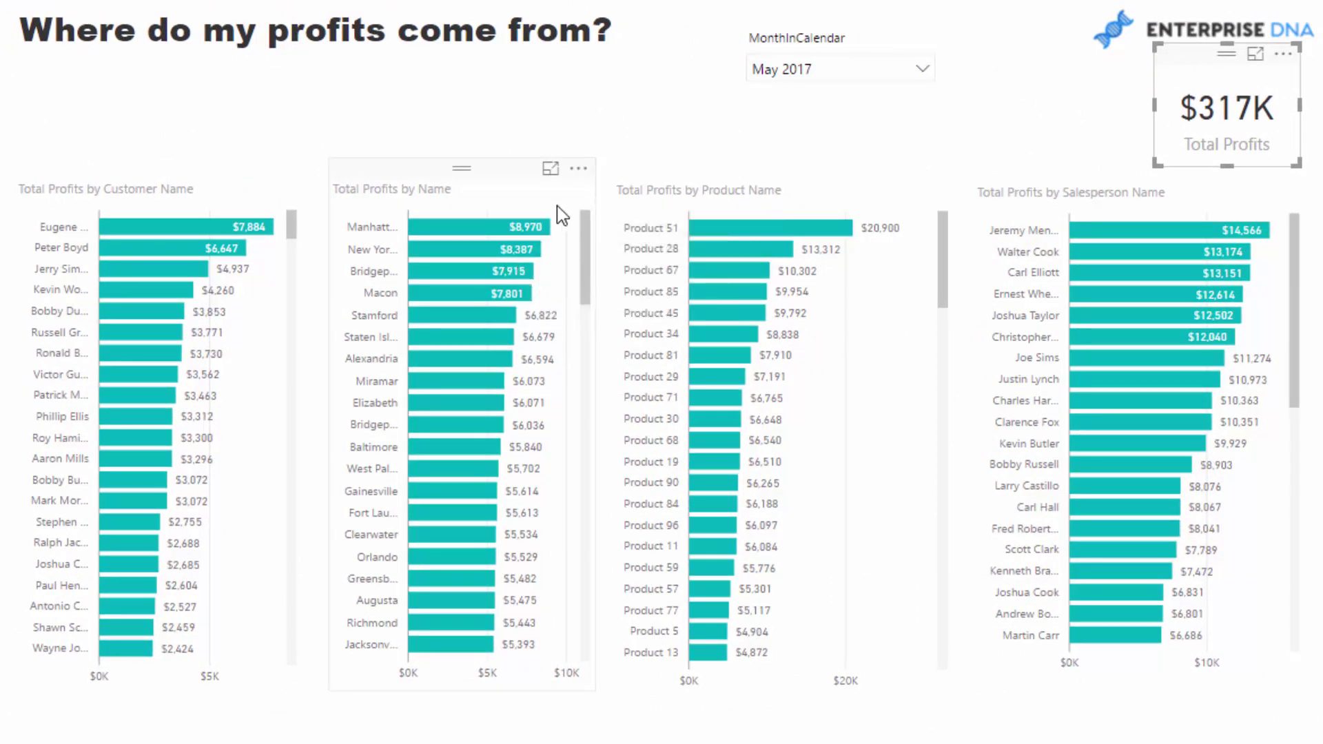
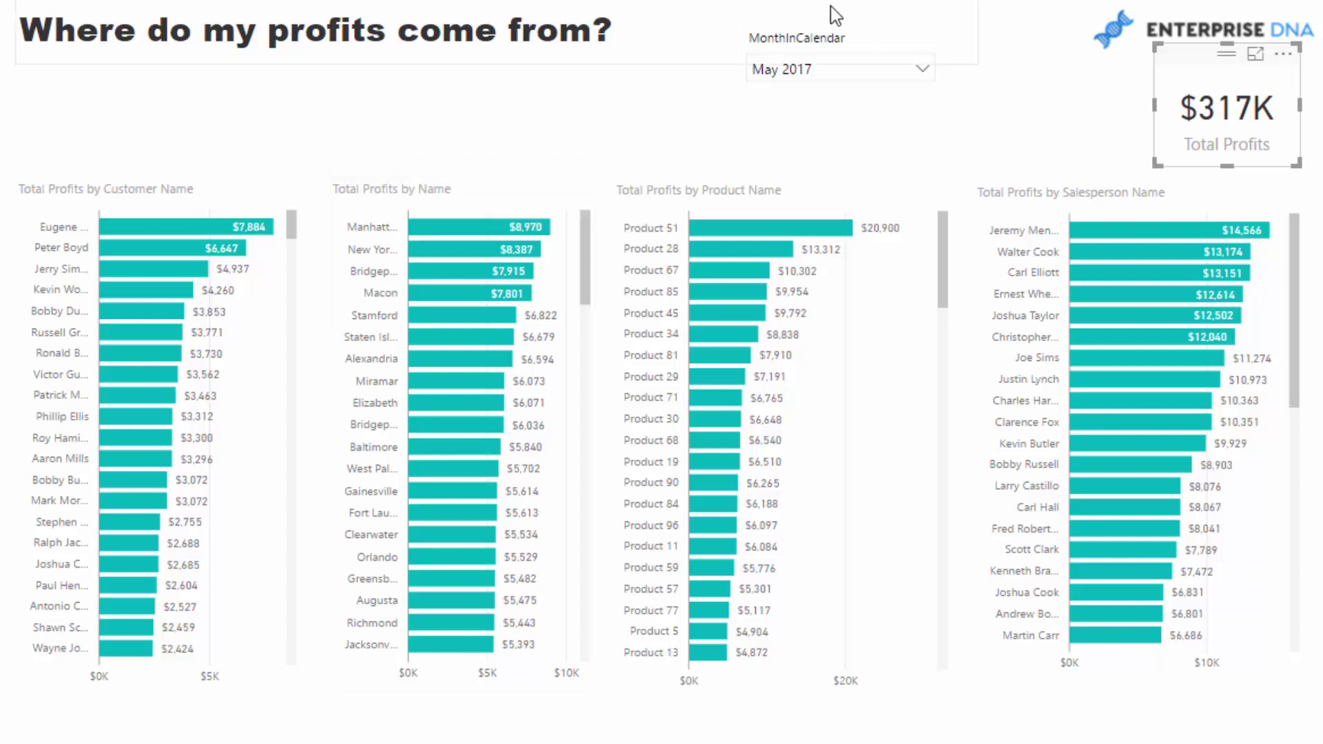
Arrange the month slicer and Total Profits card side by side beneath the page title, and narrow the title's text box.
{"action": "left_click_drag", "start_coordinate": [834, 12], "coordinate": [128, 68]}
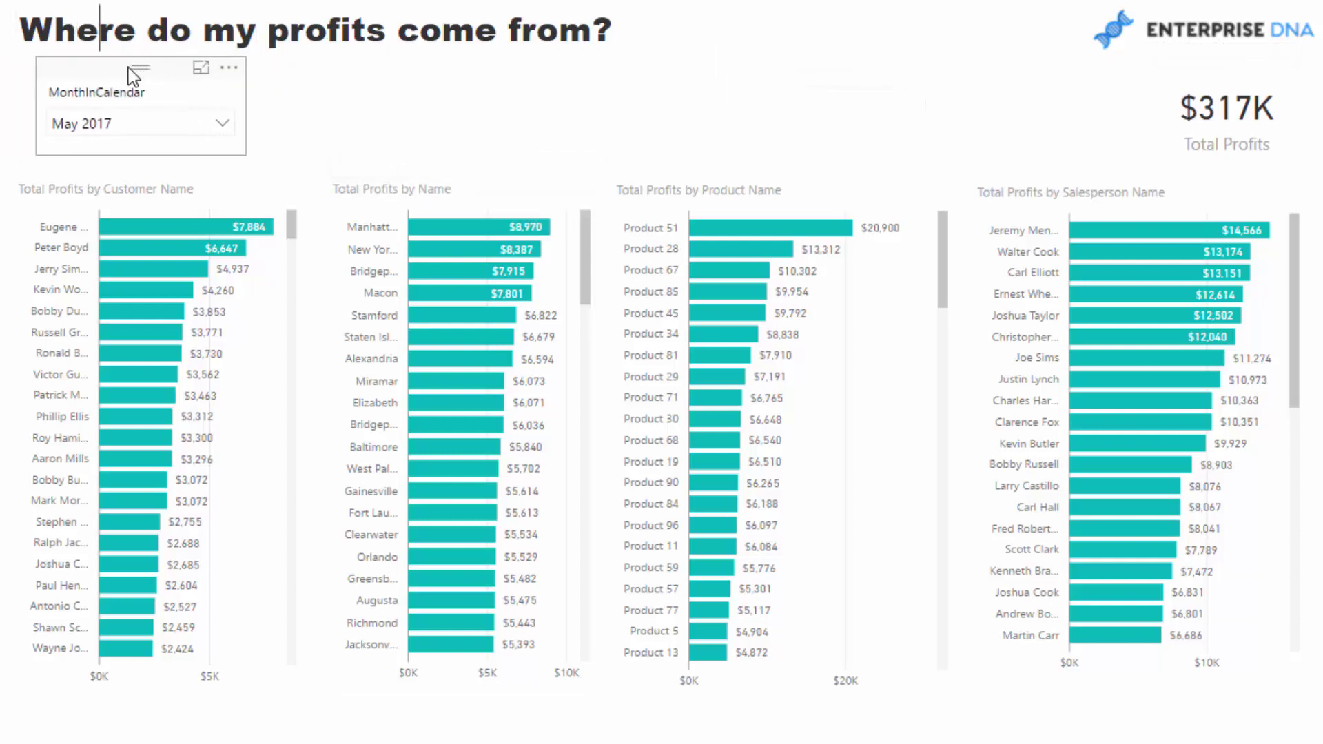
{"action": "left_click_drag", "start_coordinate": [1194, 79], "coordinate": [327, 98]}
{"action": "left_click_drag", "start_coordinate": [420, 177], "coordinate": [411, 168]}
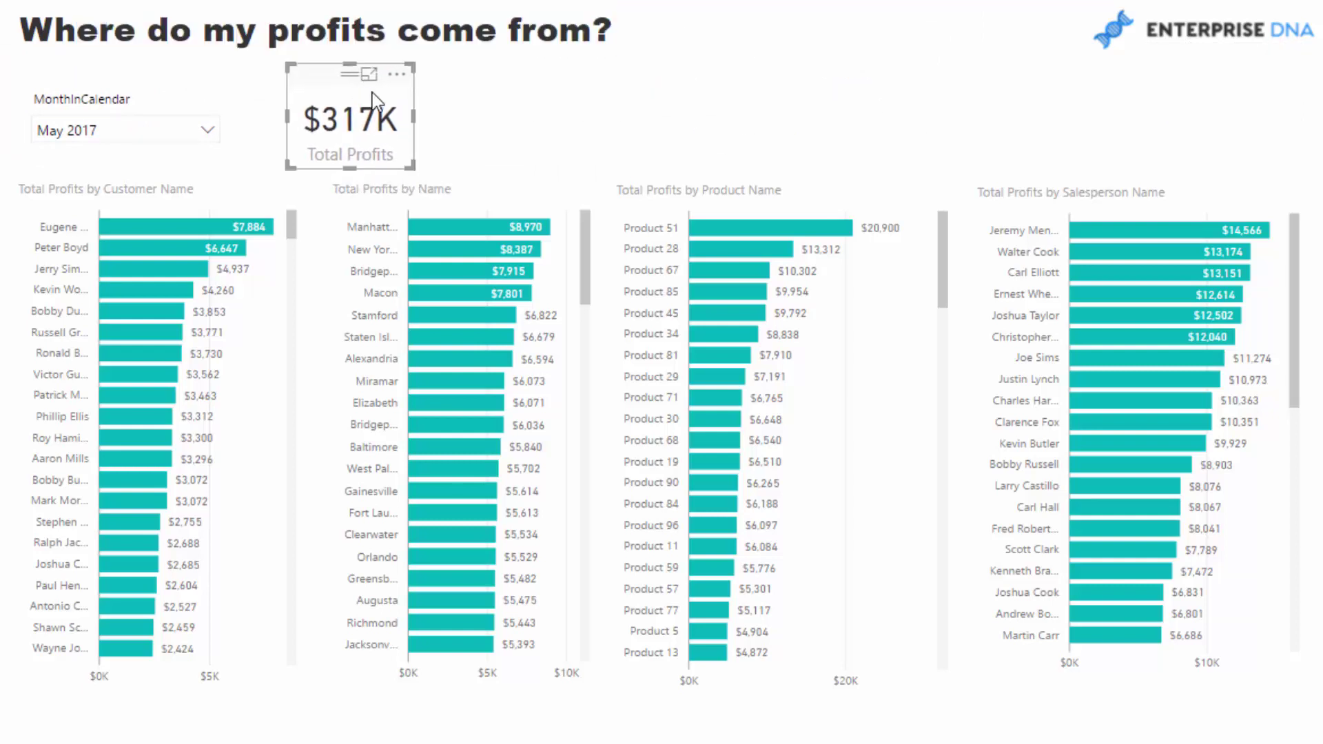
{"action": "left_click_drag", "start_coordinate": [372, 93], "coordinate": [345, 94]}
{"action": "left_click", "coordinate": [670, 17]}
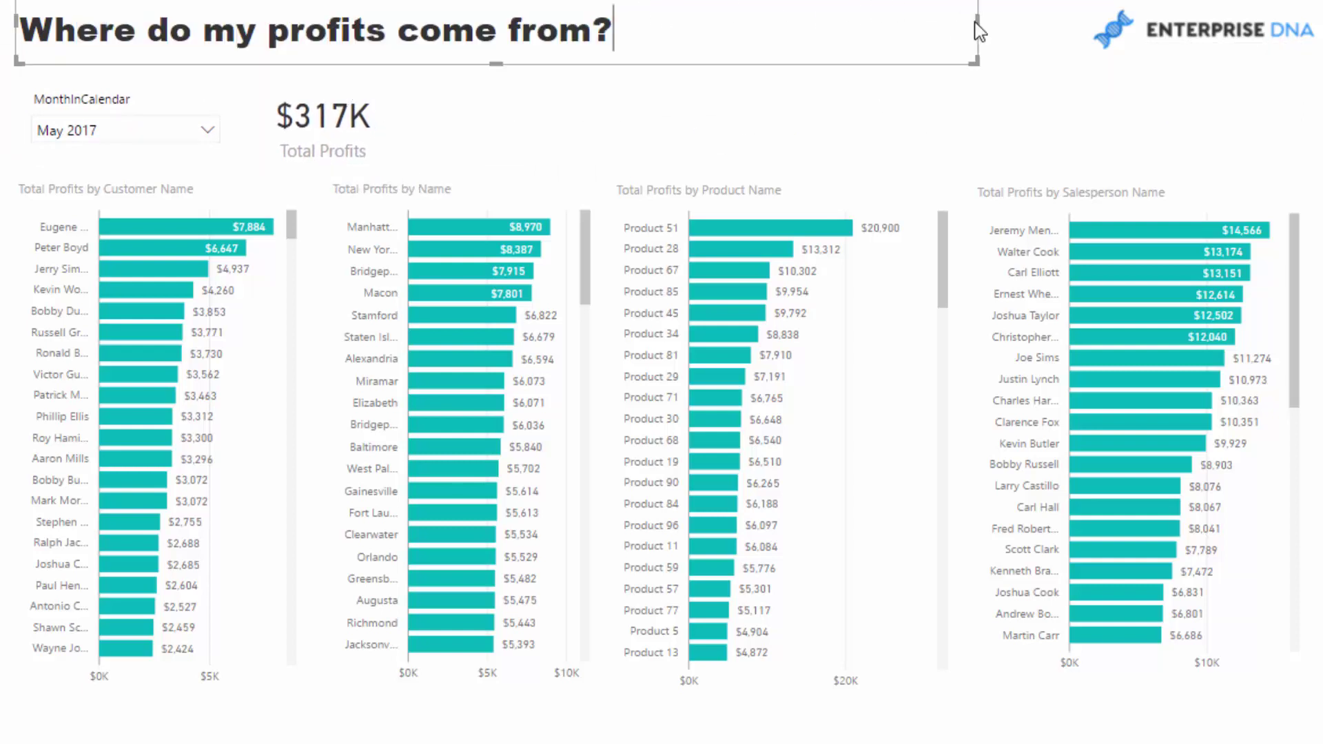
{"action": "left_click_drag", "start_coordinate": [979, 31], "coordinate": [907, 28]}
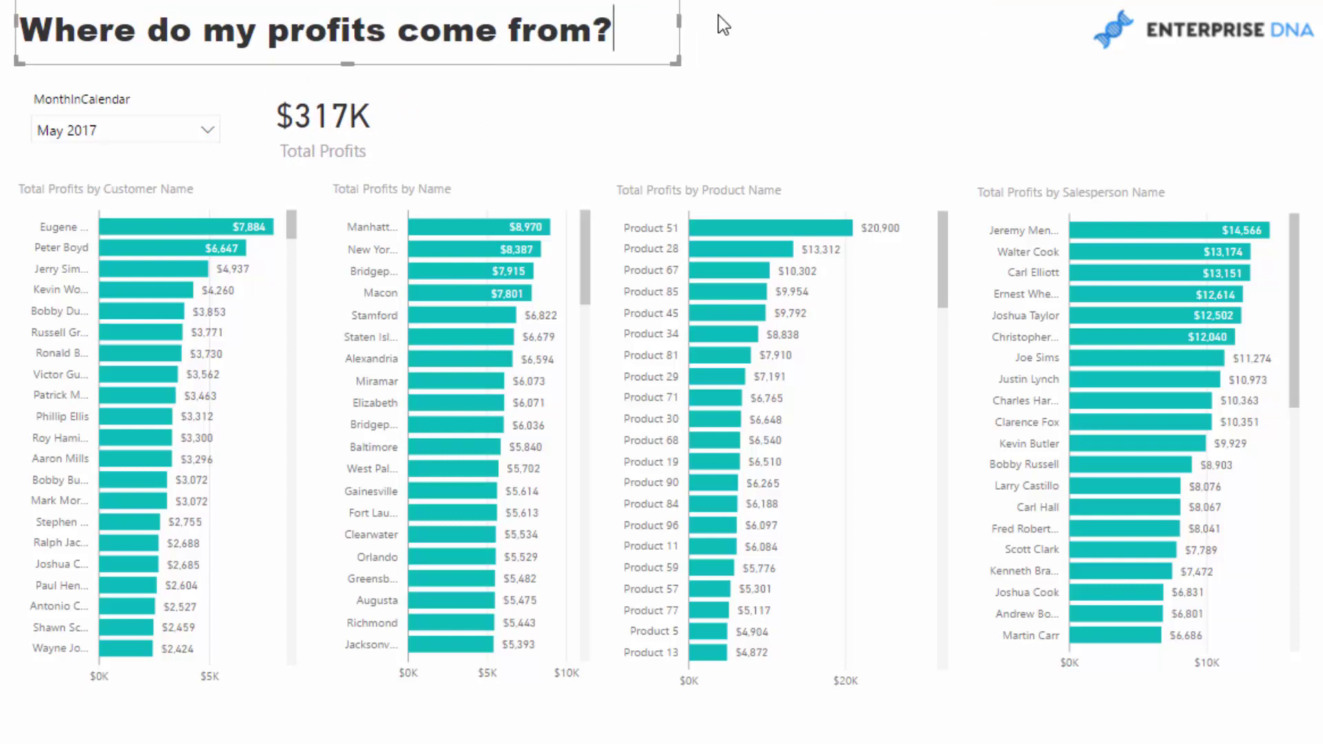
{"action": "left_click", "coordinate": [755, 72]}
{"action": "left_click_drag", "start_coordinate": [341, 97], "coordinate": [315, 93]}
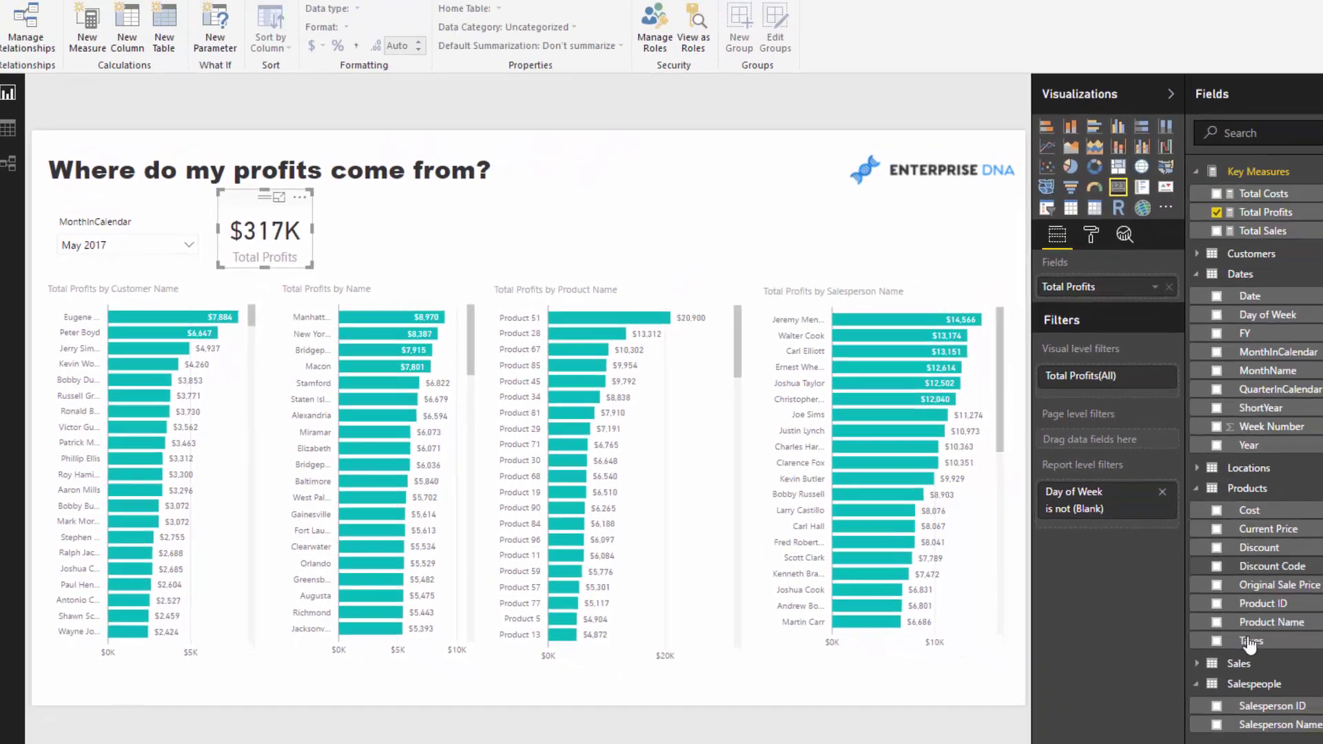
Build a small pie chart of Total Profits by State above the product chart, sorted by Total Profits.
{"action": "left_click", "coordinate": [1126, 677]}
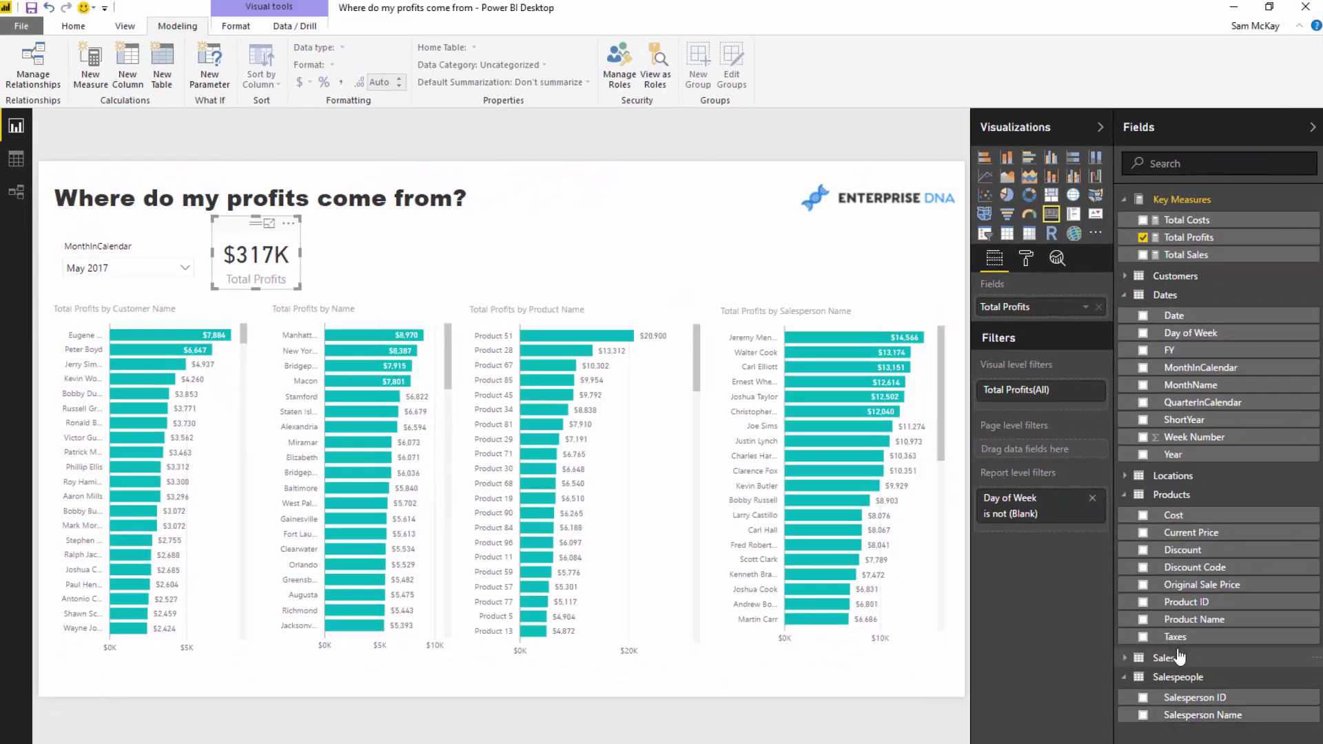
{"action": "left_click", "coordinate": [1126, 477]}
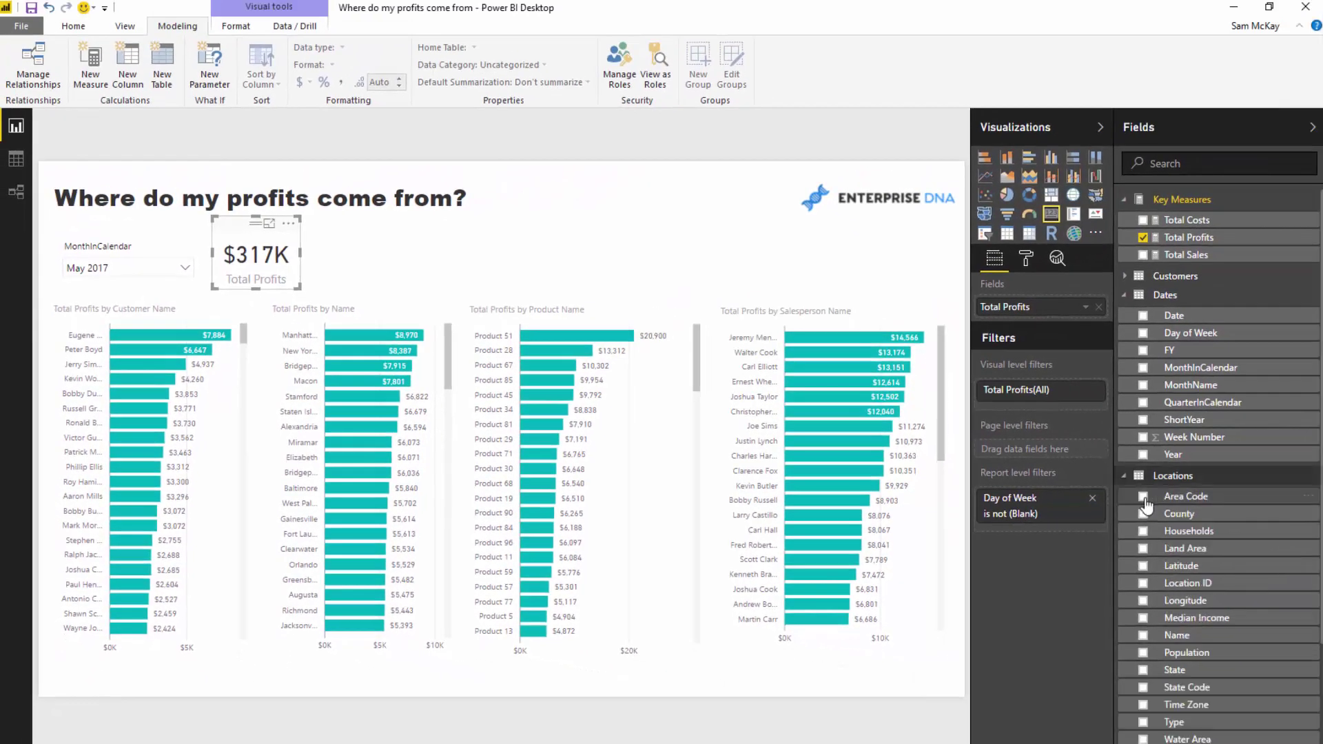
{"action": "left_click_drag", "start_coordinate": [1175, 670], "coordinate": [686, 245]}
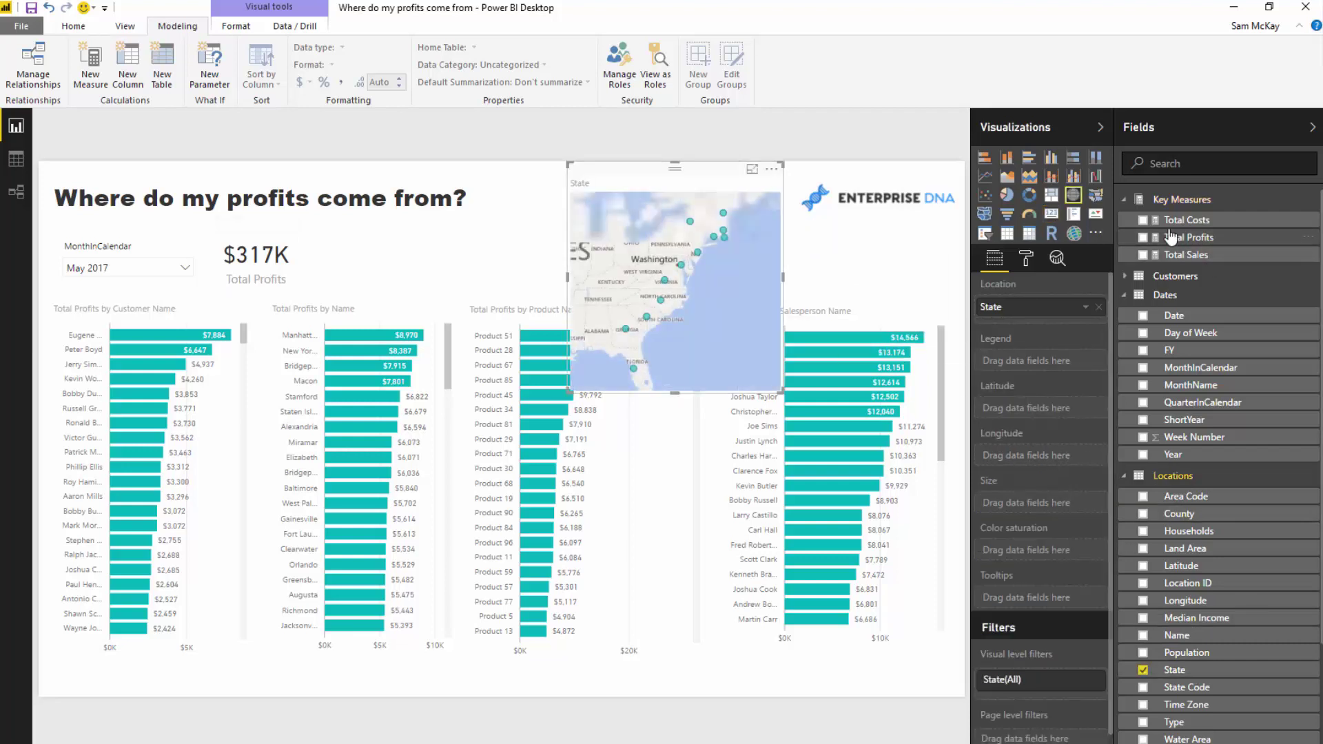
{"action": "left_click_drag", "start_coordinate": [1178, 239], "coordinate": [1025, 512]}
{"action": "left_click", "coordinate": [1007, 195]}
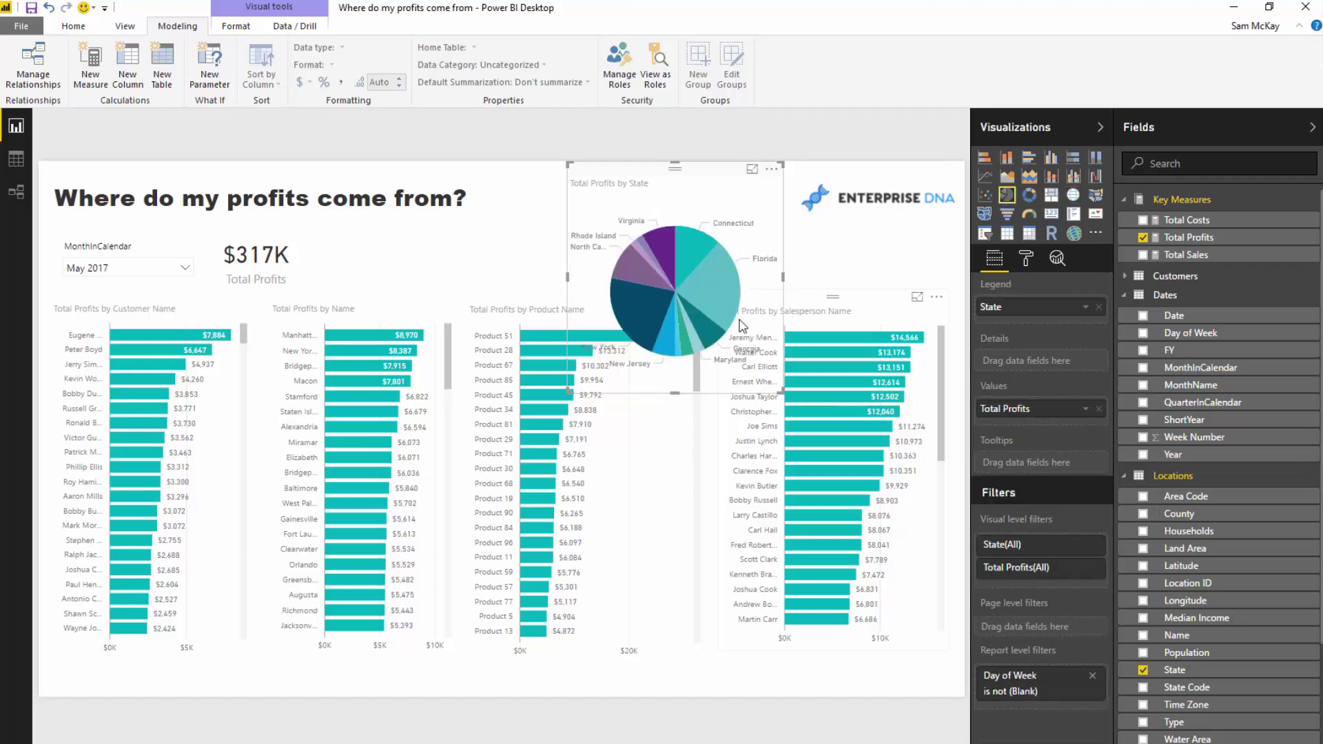
{"action": "left_click_drag", "start_coordinate": [569, 391], "coordinate": [619, 267]}
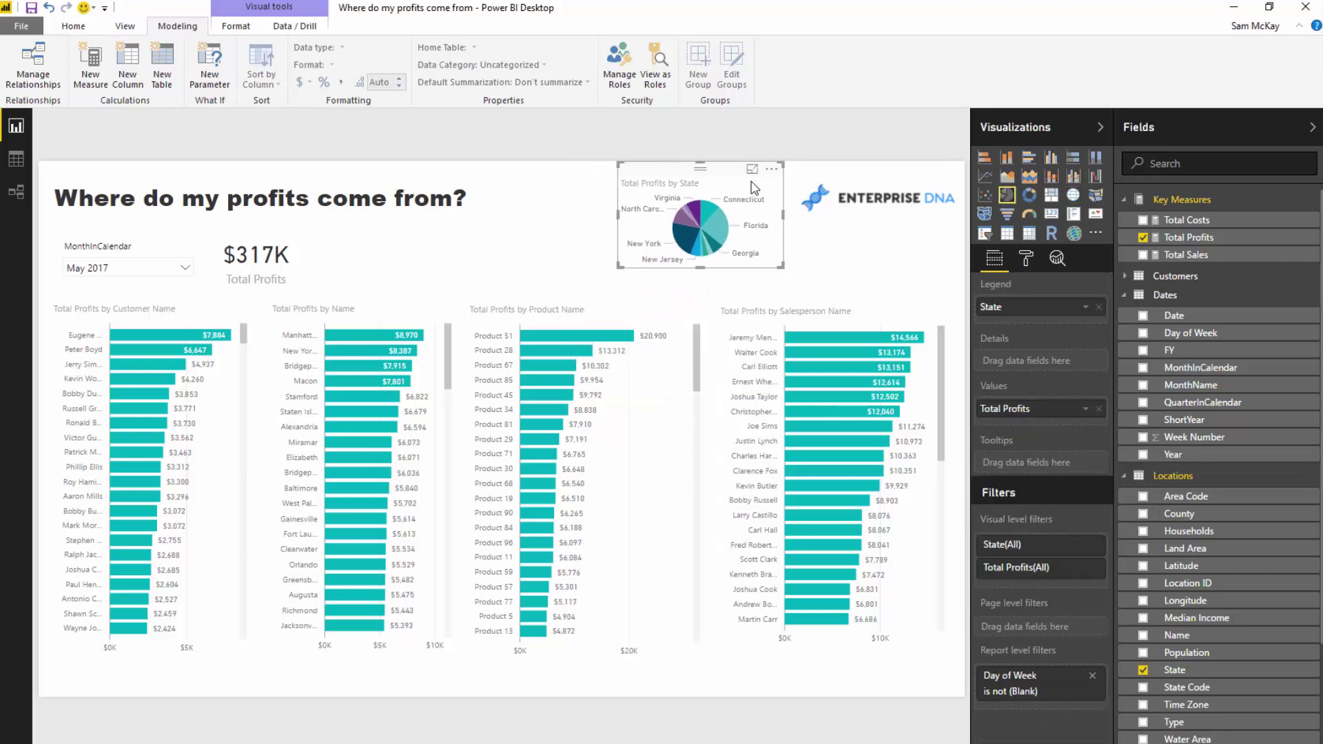
{"action": "left_click", "coordinate": [772, 170]}
{"action": "left_click", "coordinate": [814, 273]}
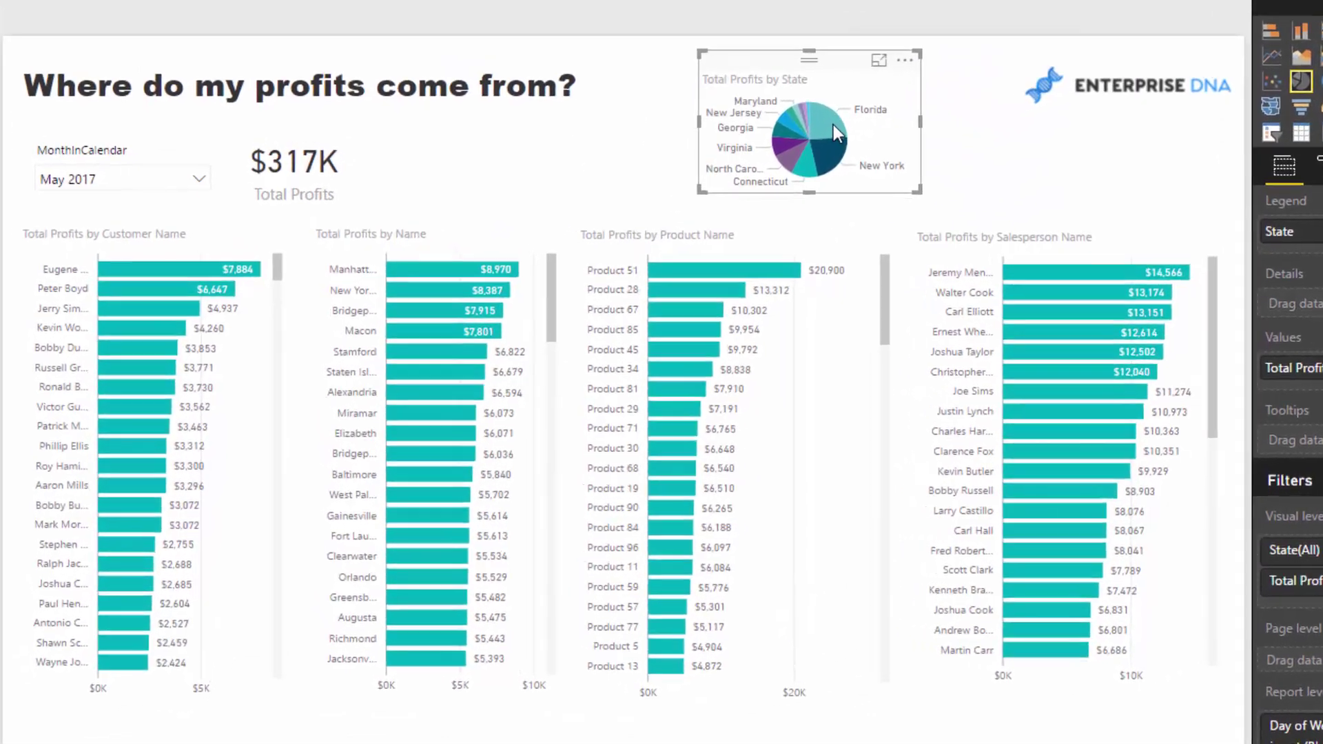
Select Florida in the state pie chart and set its interaction with all four bar charts to Filter.
{"action": "left_click", "coordinate": [718, 216]}
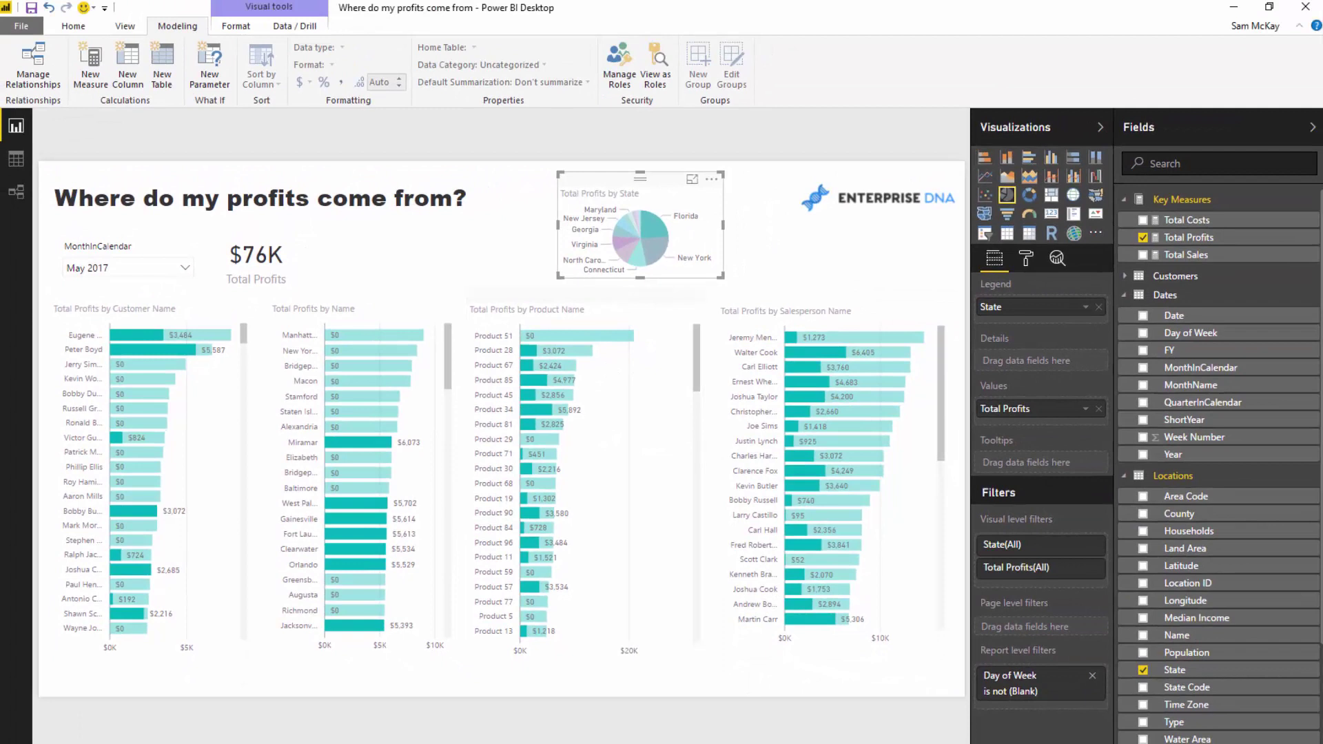
{"action": "left_click", "coordinate": [236, 25]}
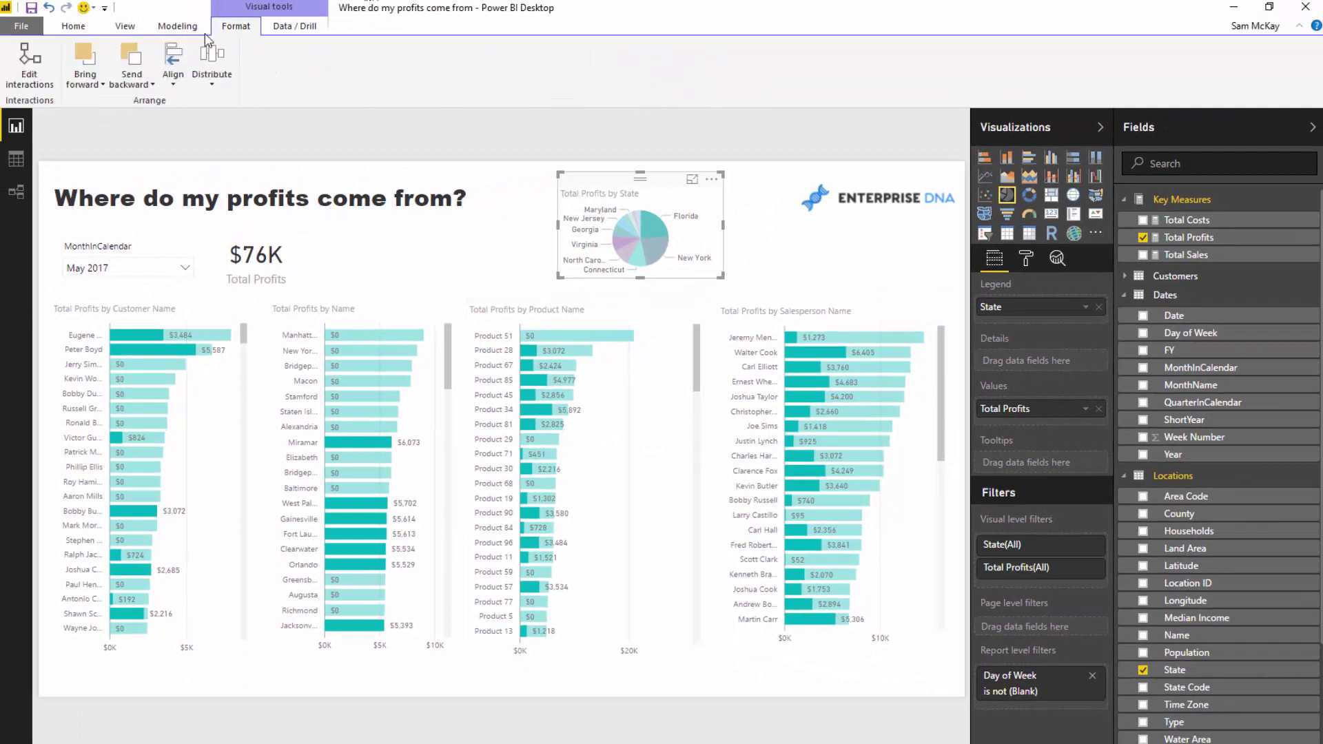
{"action": "left_click", "coordinate": [28, 65]}
{"action": "left_click", "coordinate": [153, 295]}
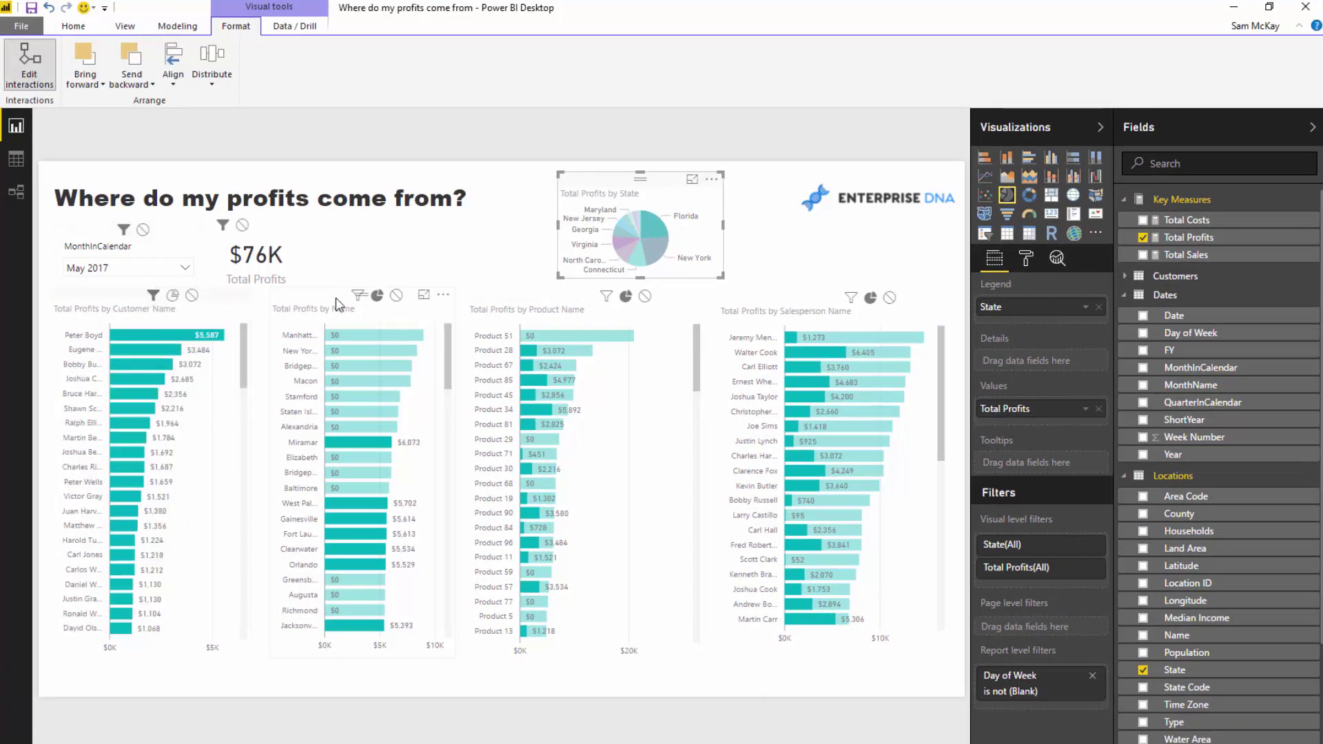
{"action": "left_click", "coordinate": [358, 295]}
{"action": "left_click", "coordinate": [607, 295]}
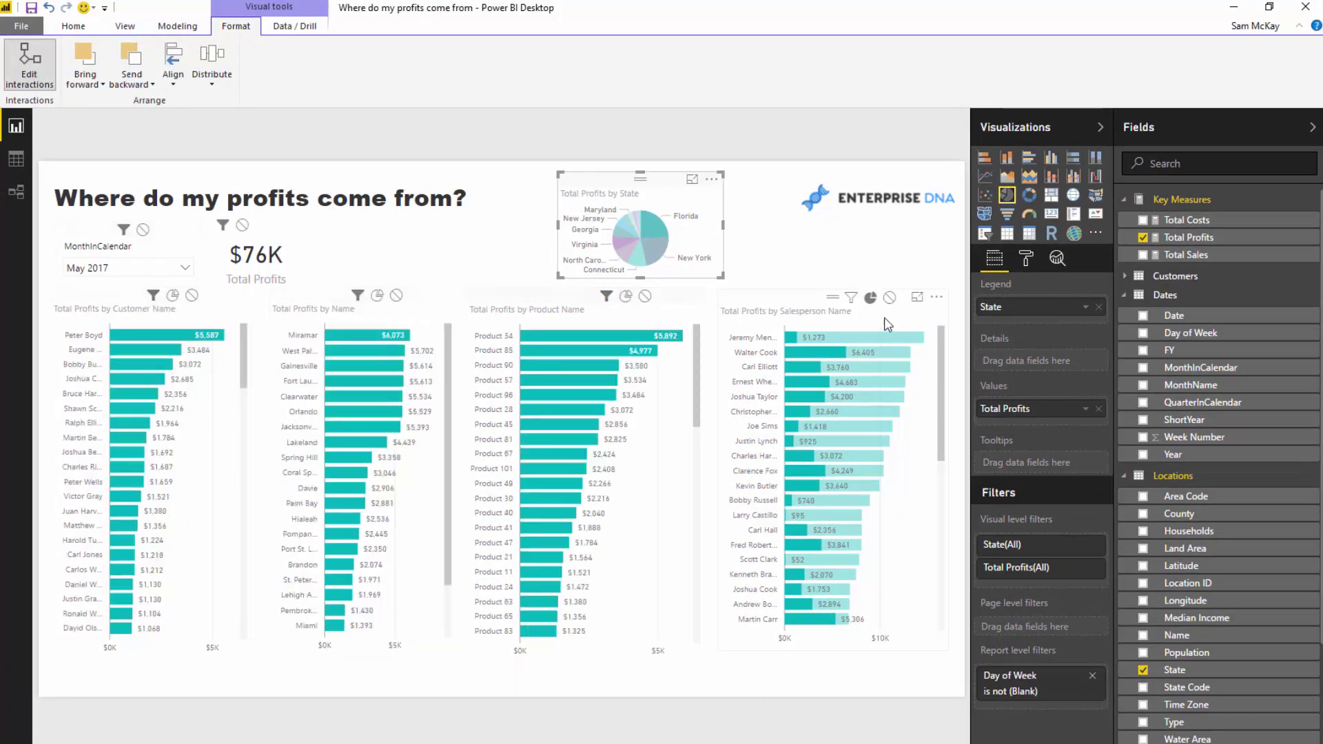
{"action": "left_click", "coordinate": [852, 298]}
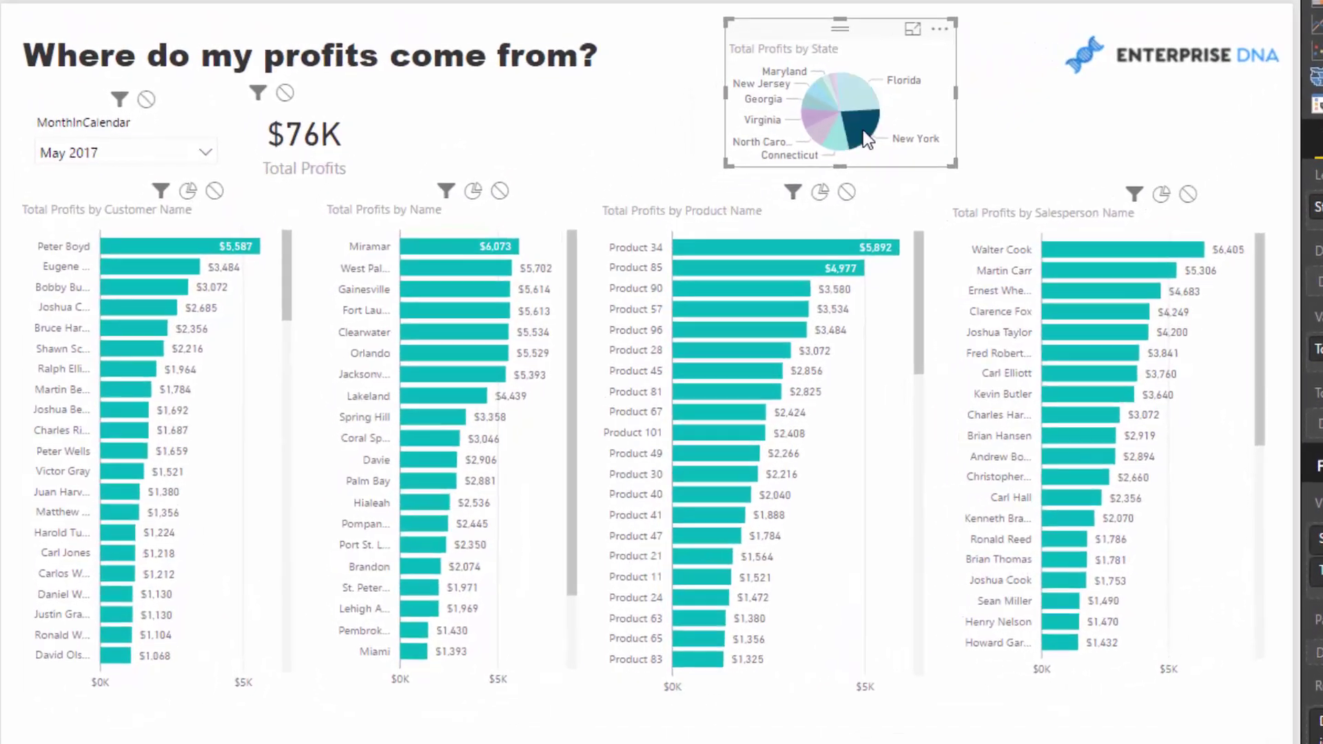
Check the pie chart's filtering of the bar charts by selecting states such as New York and North Carolina.
{"action": "left_click", "coordinate": [728, 202]}
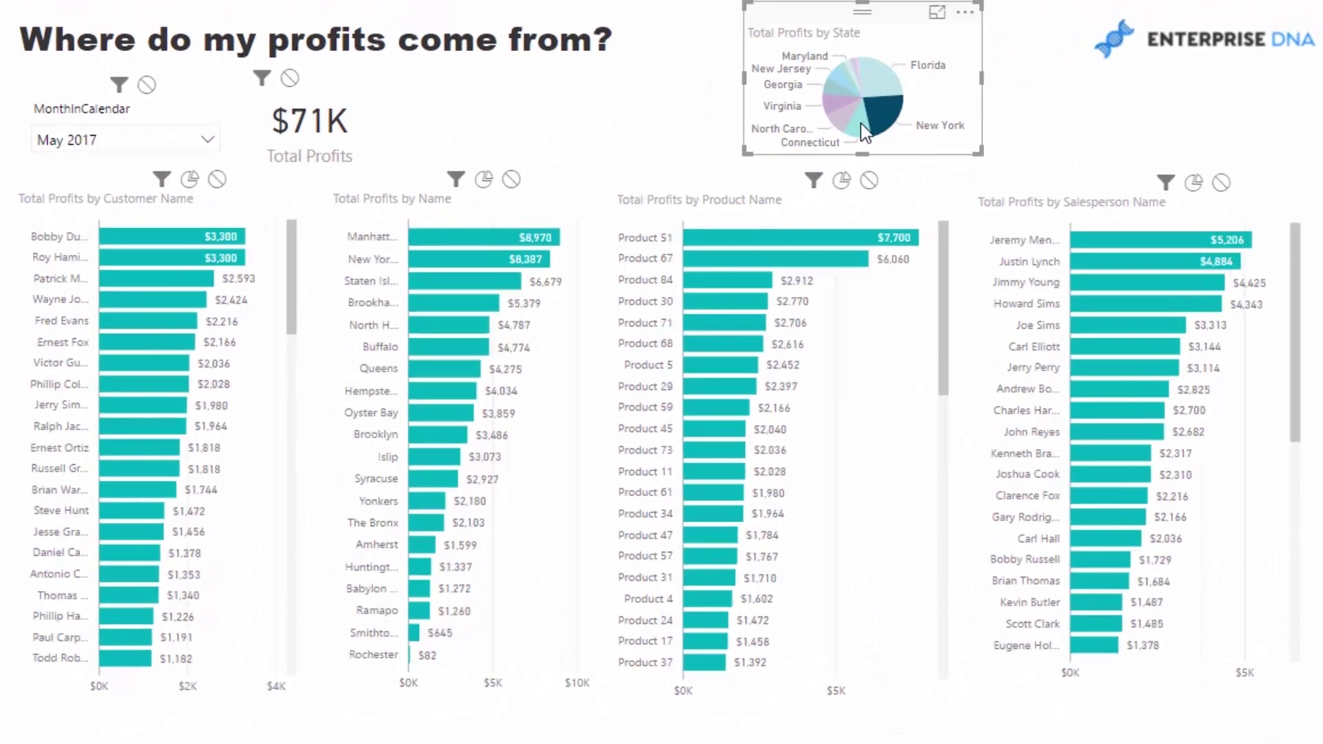
{"action": "left_click", "coordinate": [708, 202]}
{"action": "left_click", "coordinate": [821, 105]}
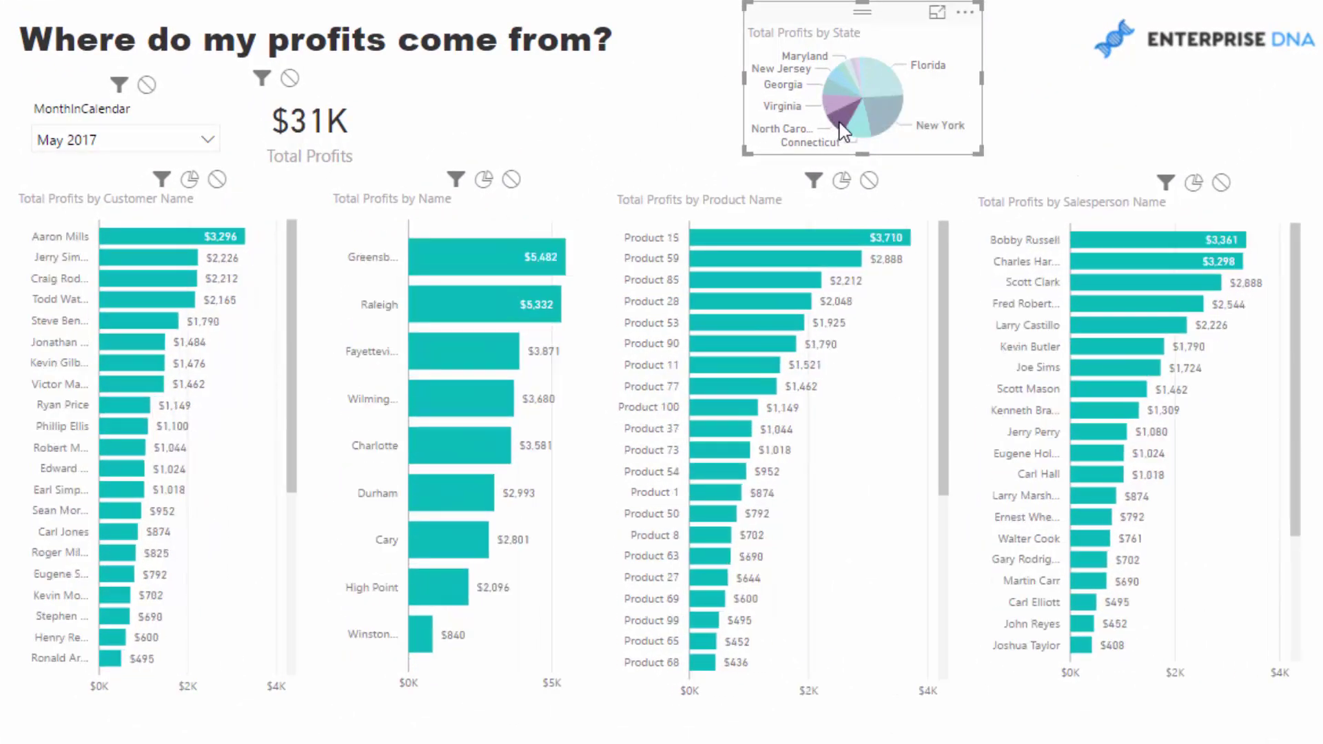
{"action": "left_click", "coordinate": [890, 114]}
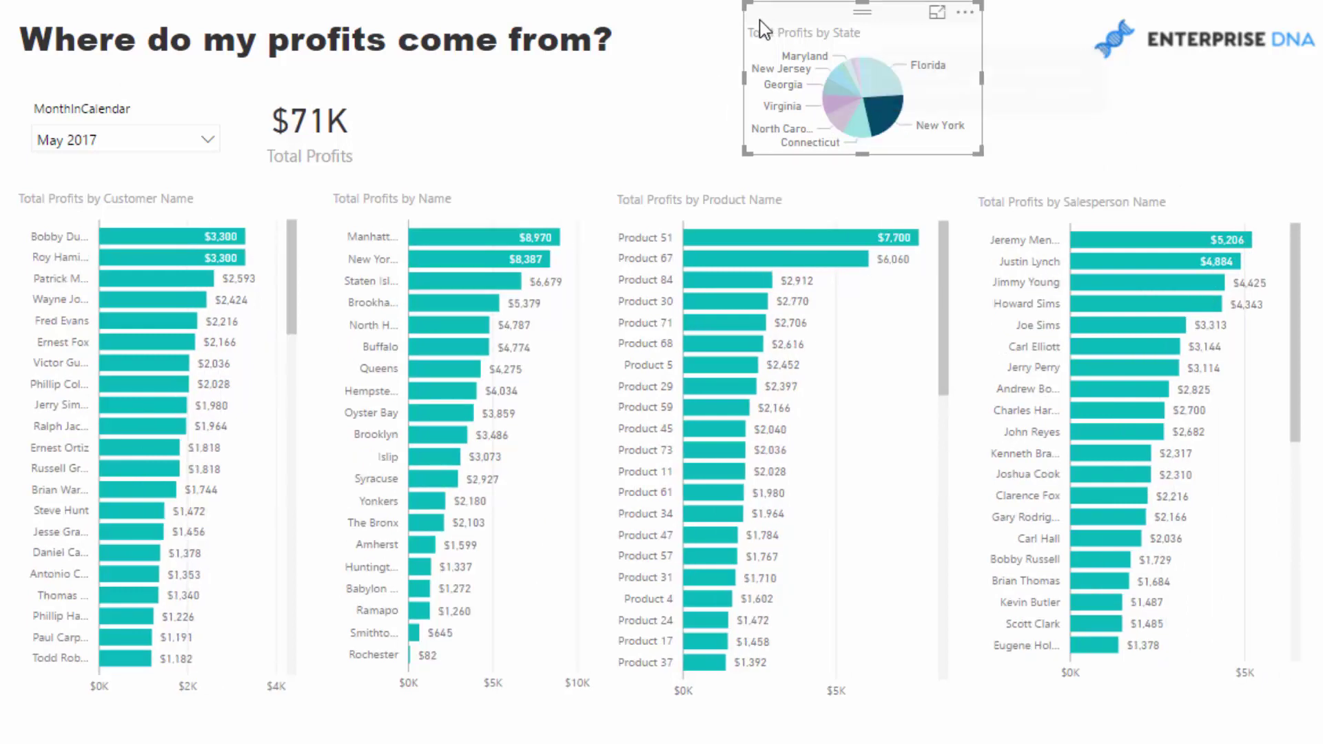
Nudge the state pie chart slightly down and filter the report to Virginia with it.
{"action": "left_click_drag", "start_coordinate": [755, 10], "coordinate": [768, 16]}
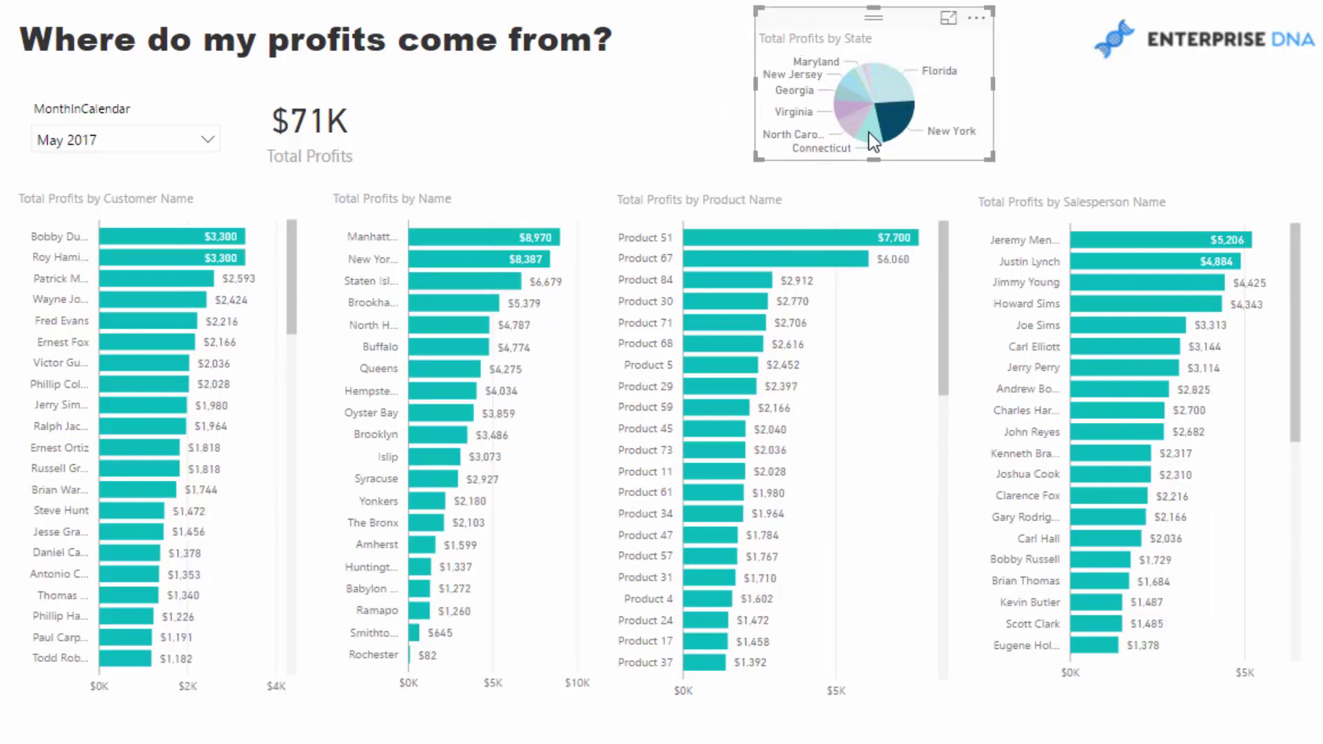
{"action": "left_click", "coordinate": [870, 136]}
{"action": "left_click", "coordinate": [853, 109]}
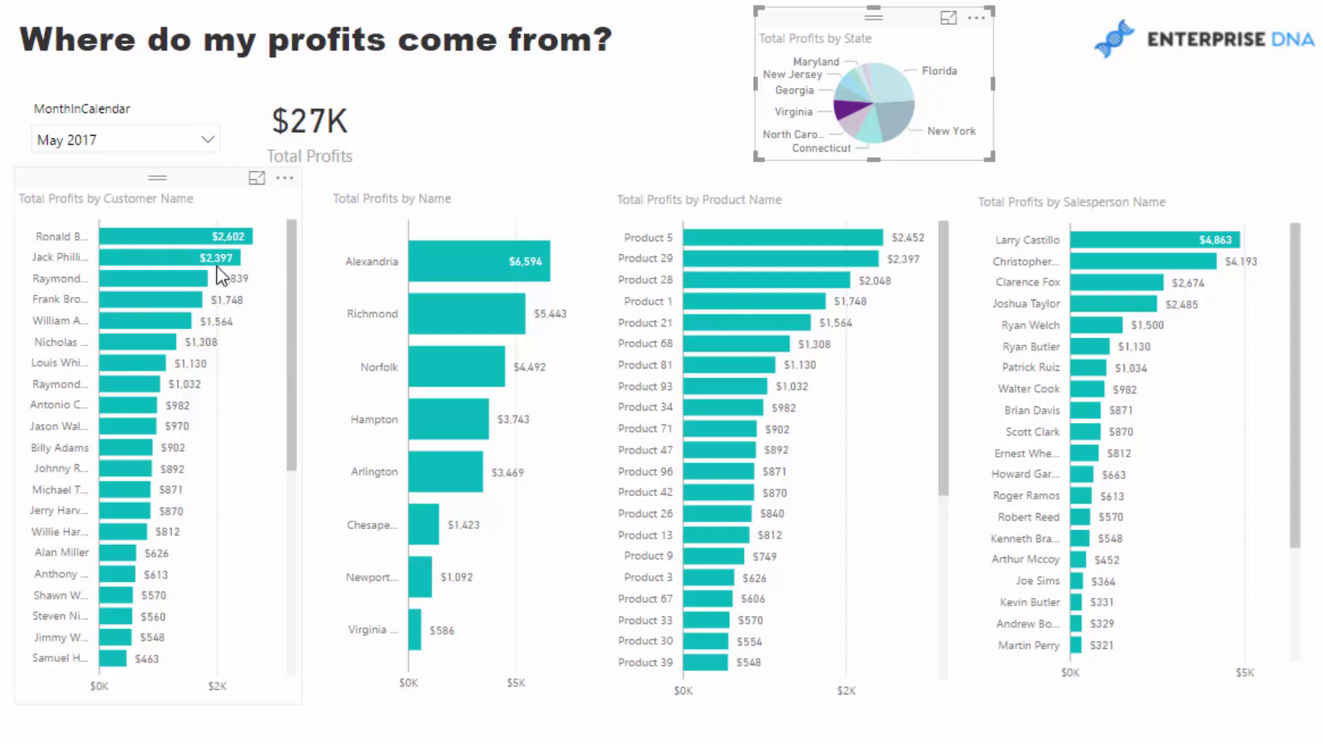
{"action": "mouse_move", "coordinate": [105, 280]}
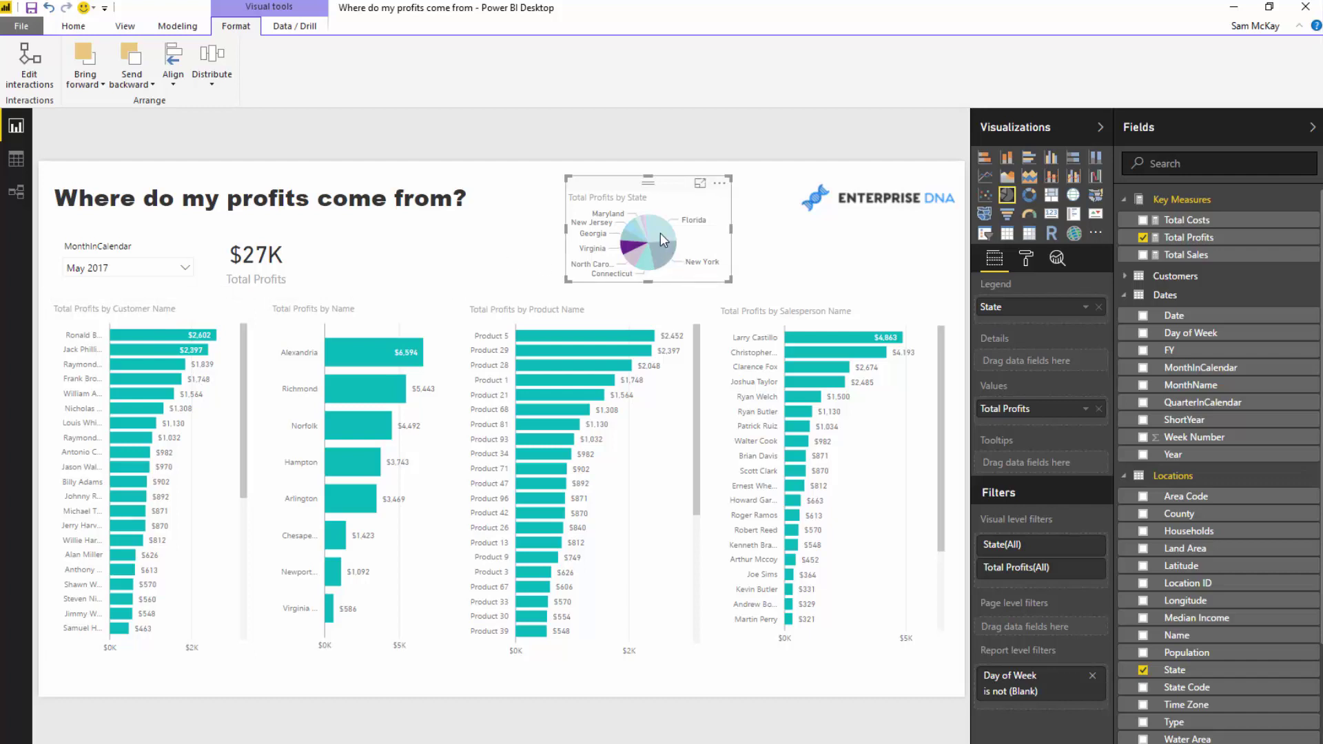
{"action": "mouse_move", "coordinate": [660, 233]}
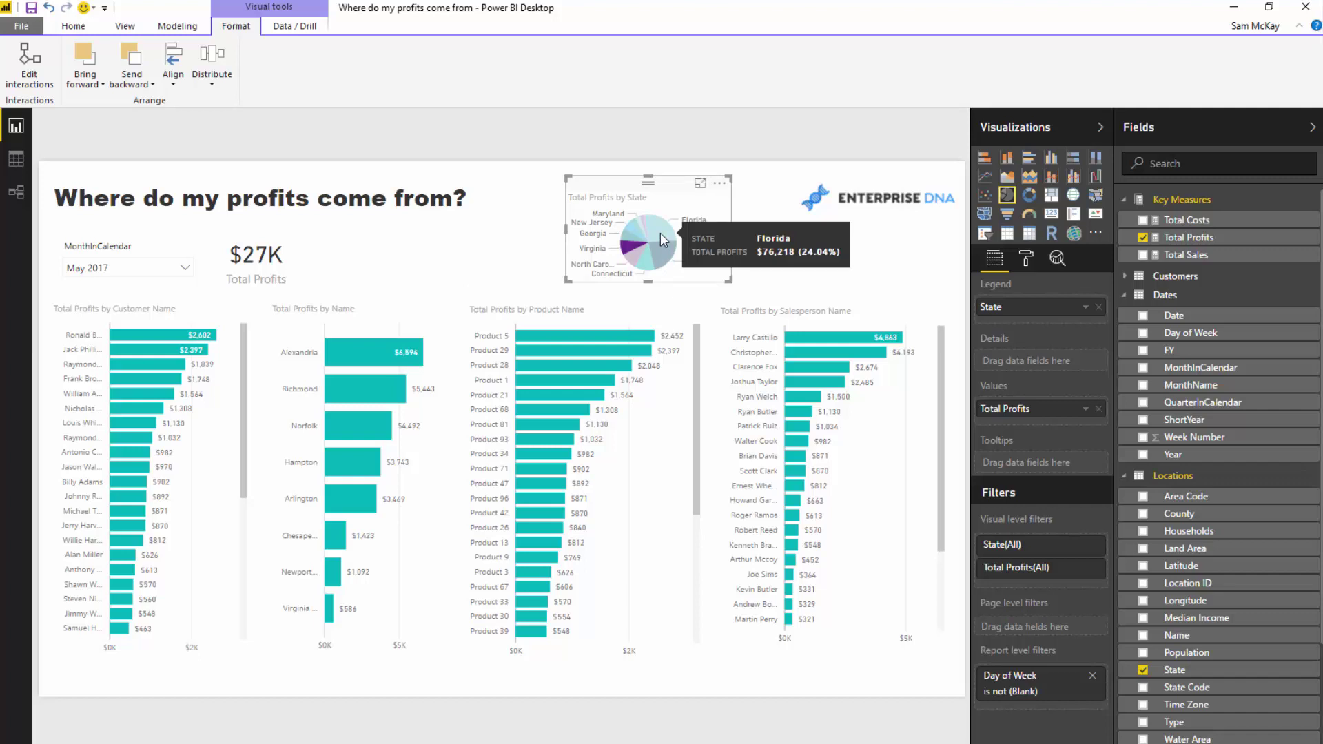
Check the report's filtering by selecting Florida, New York and Connecticut in turn in the state pie chart.
{"action": "left_click", "coordinate": [660, 233]}
{"action": "left_click", "coordinate": [662, 260]}
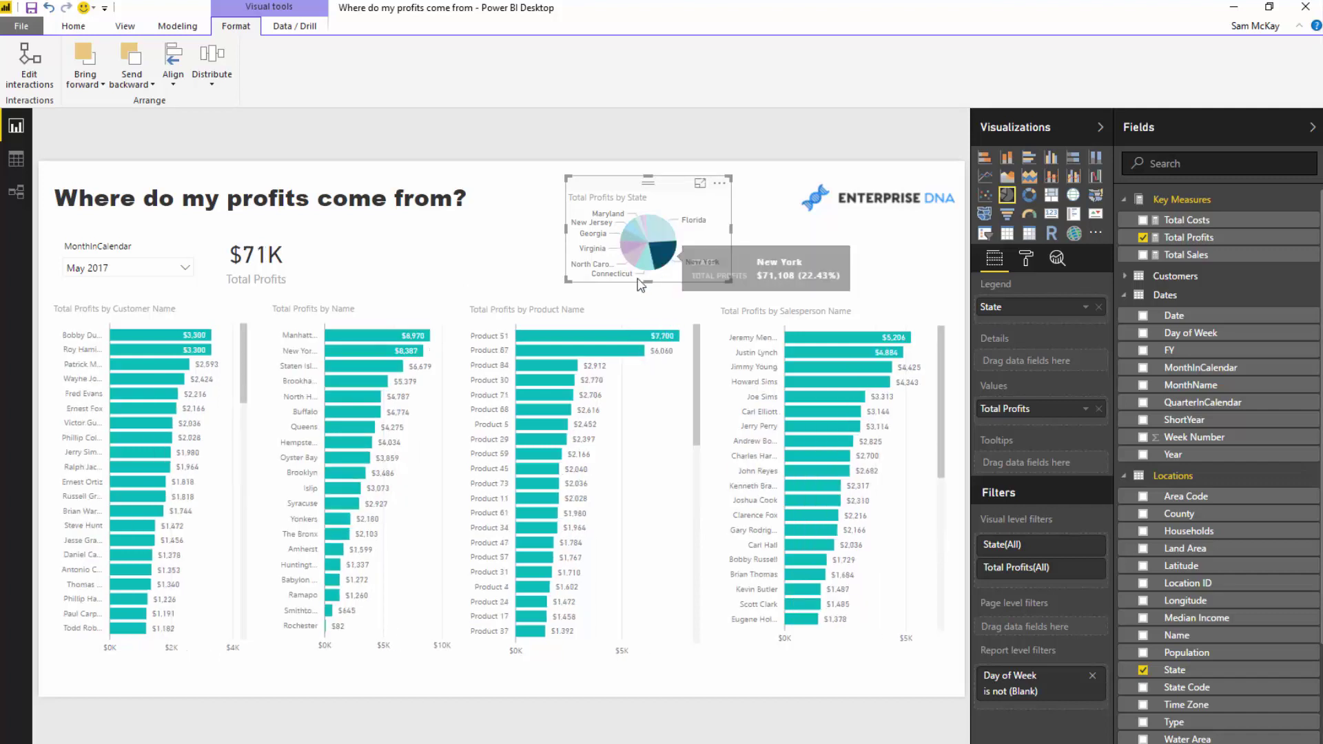
{"action": "left_click", "coordinate": [647, 268]}
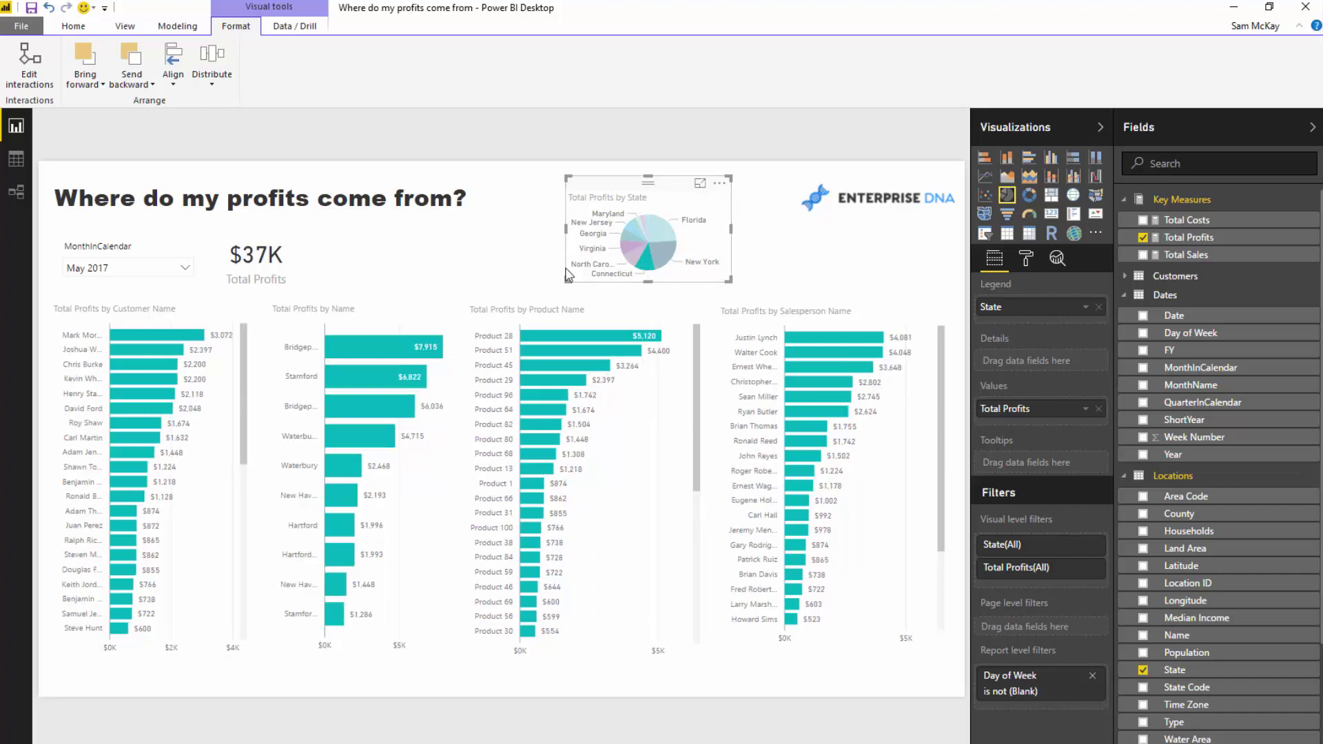
Examine the rows and columns of the Sales table in the data view, and return to the report.
{"action": "left_click", "coordinate": [16, 160]}
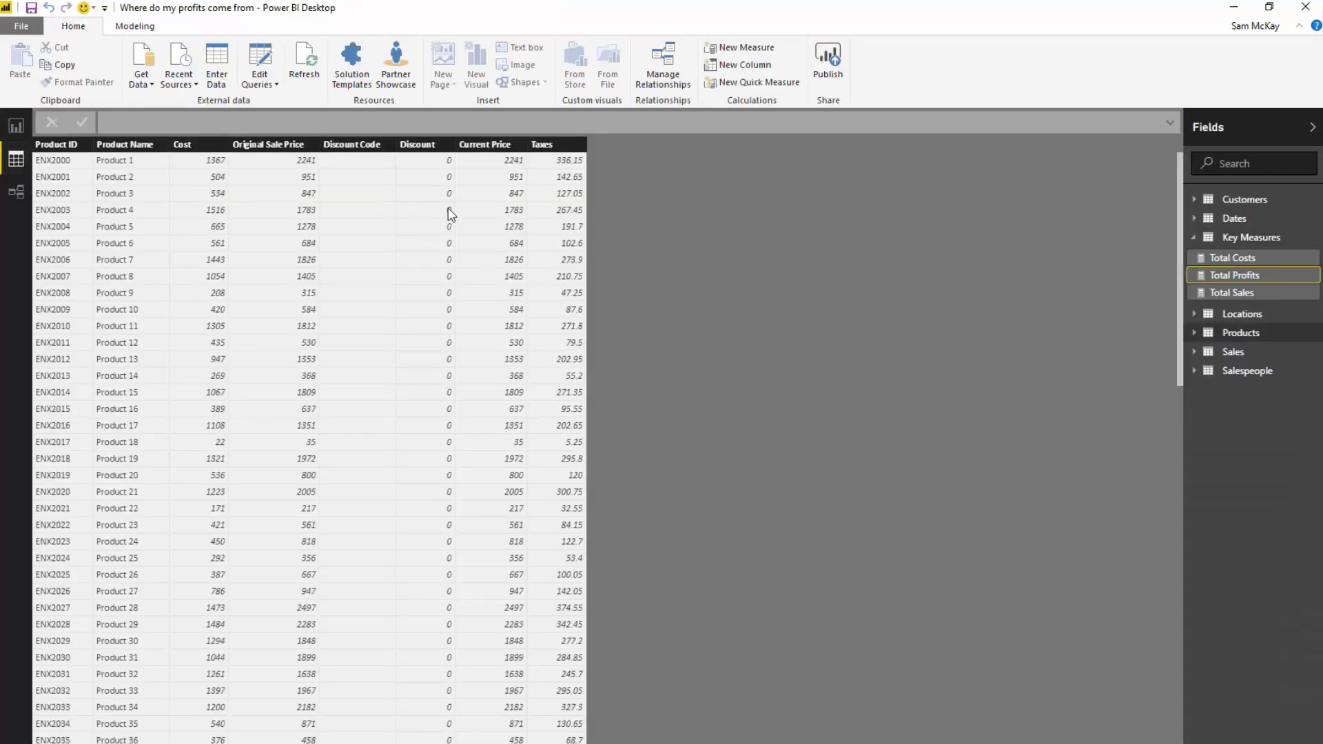
{"action": "left_click", "coordinate": [1223, 238]}
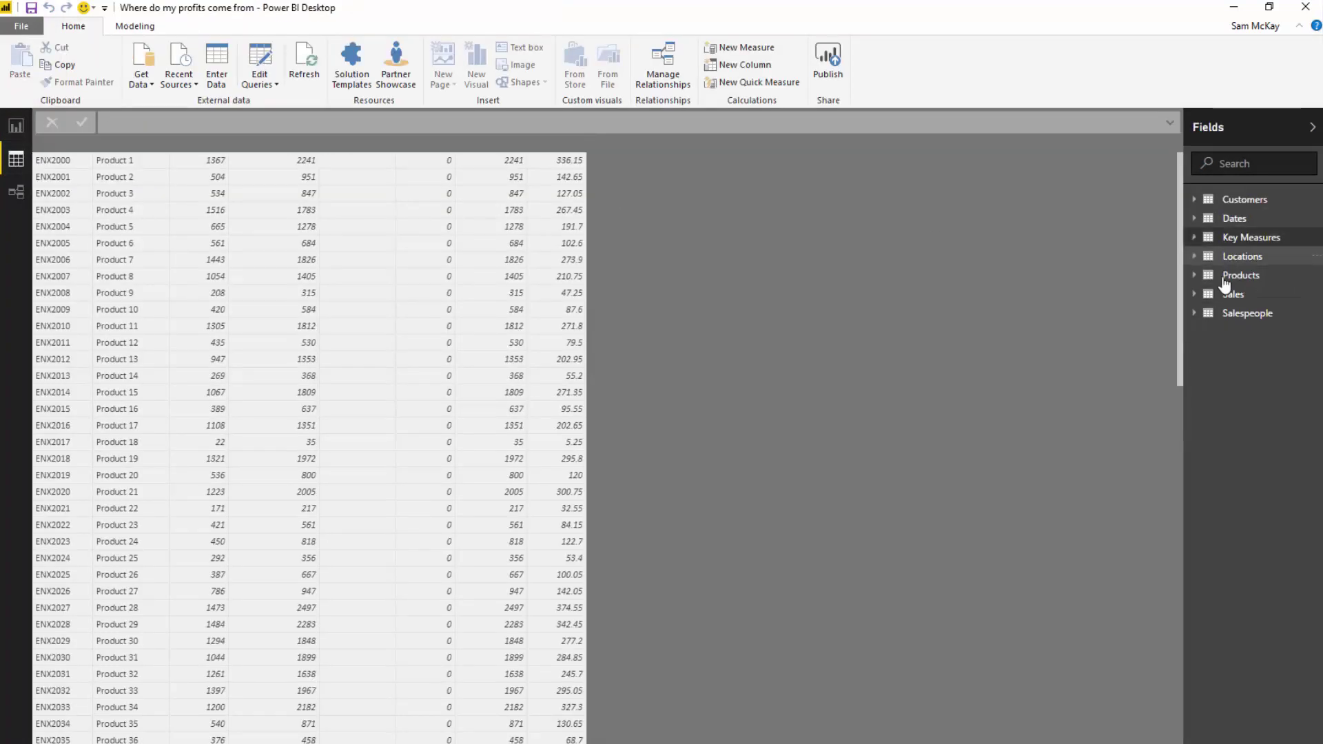
{"action": "left_click", "coordinate": [1230, 294]}
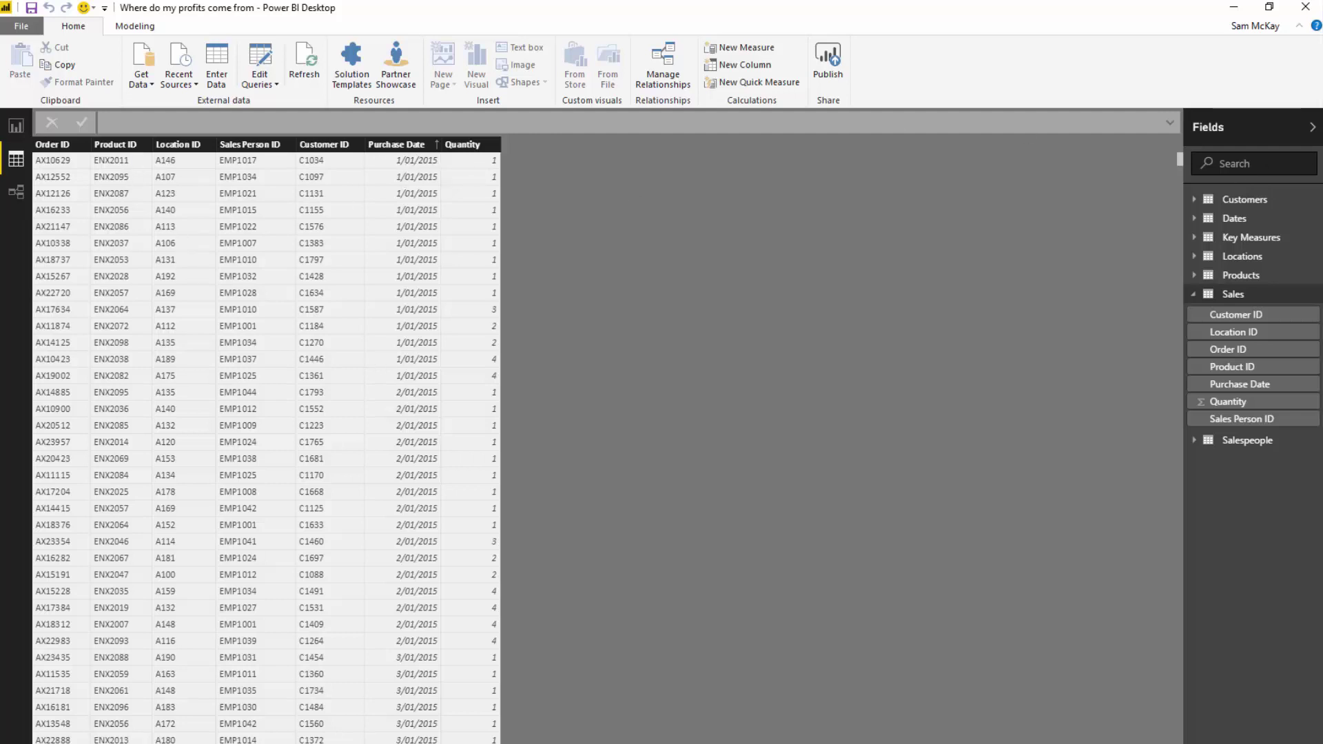
{"action": "left_click", "coordinate": [16, 126]}
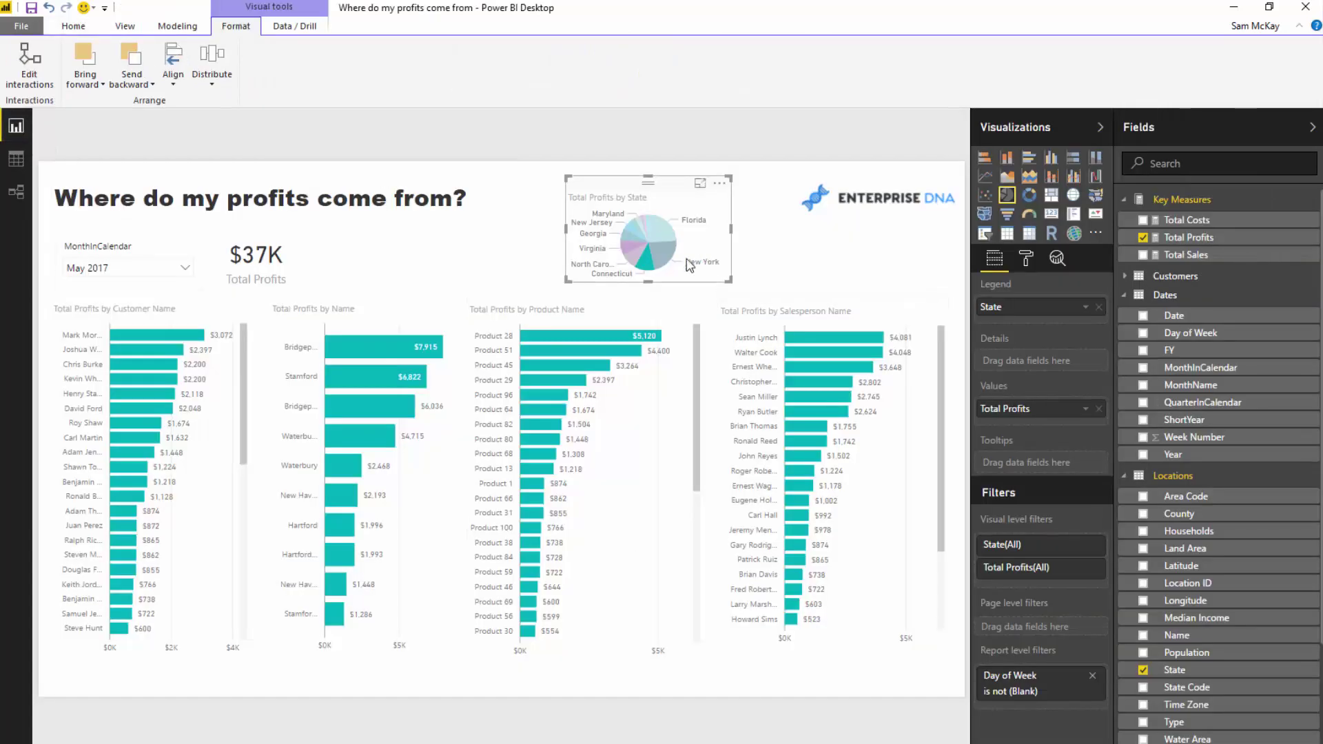
Clear the Connecticut selection in the state pie chart and filter the report to Georgia.
{"action": "left_click", "coordinate": [648, 269]}
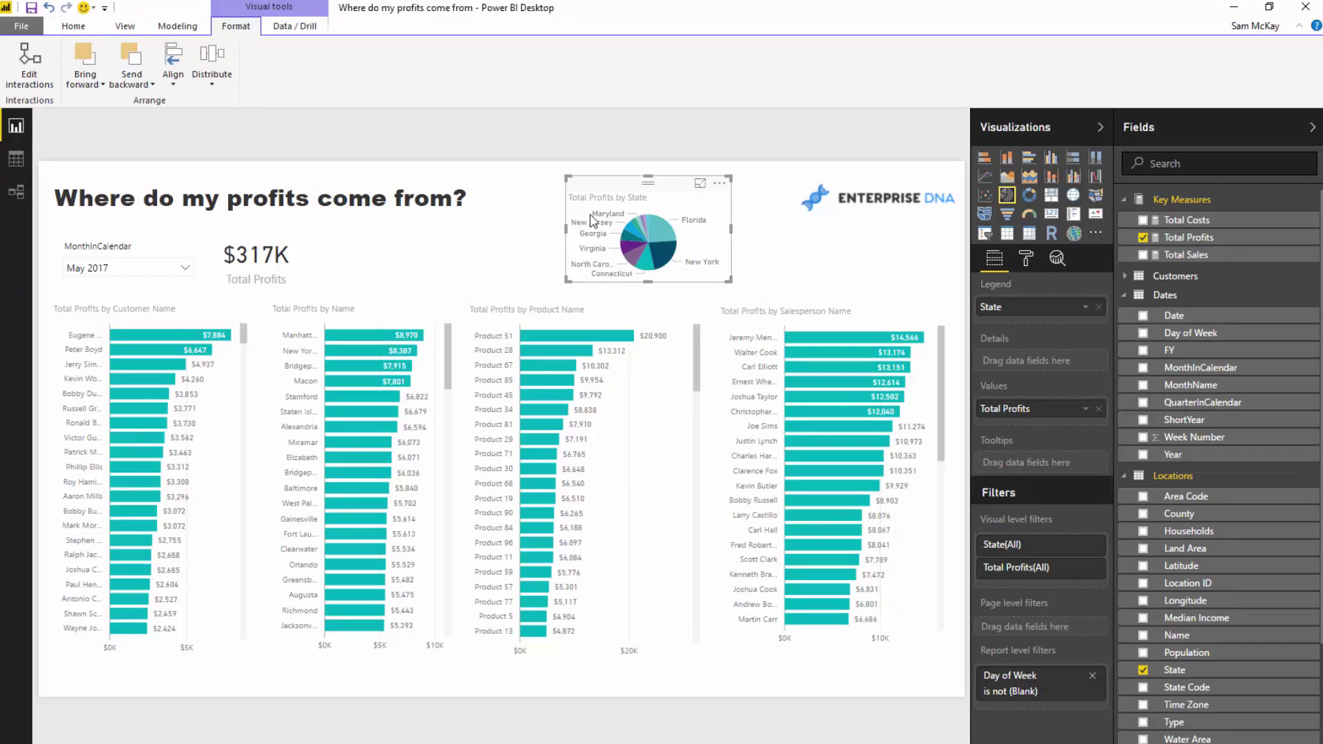
{"action": "left_click", "coordinate": [629, 243]}
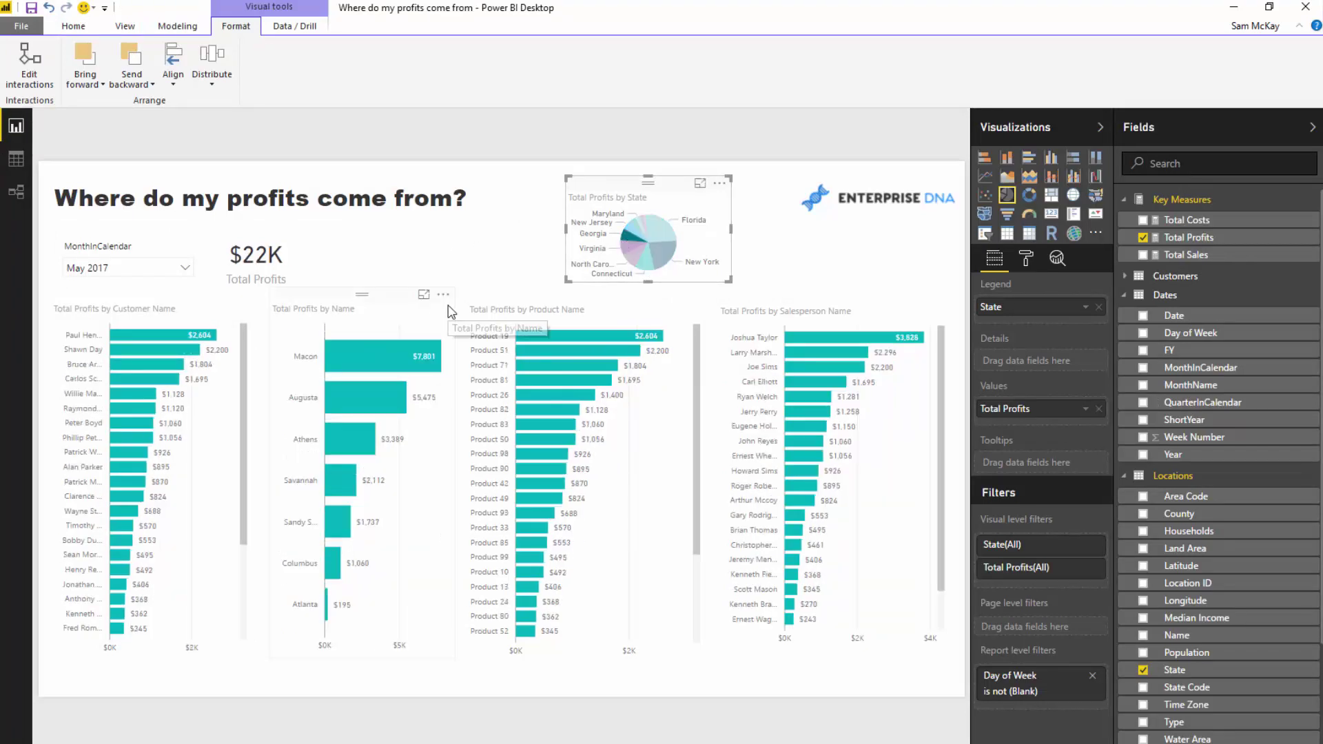